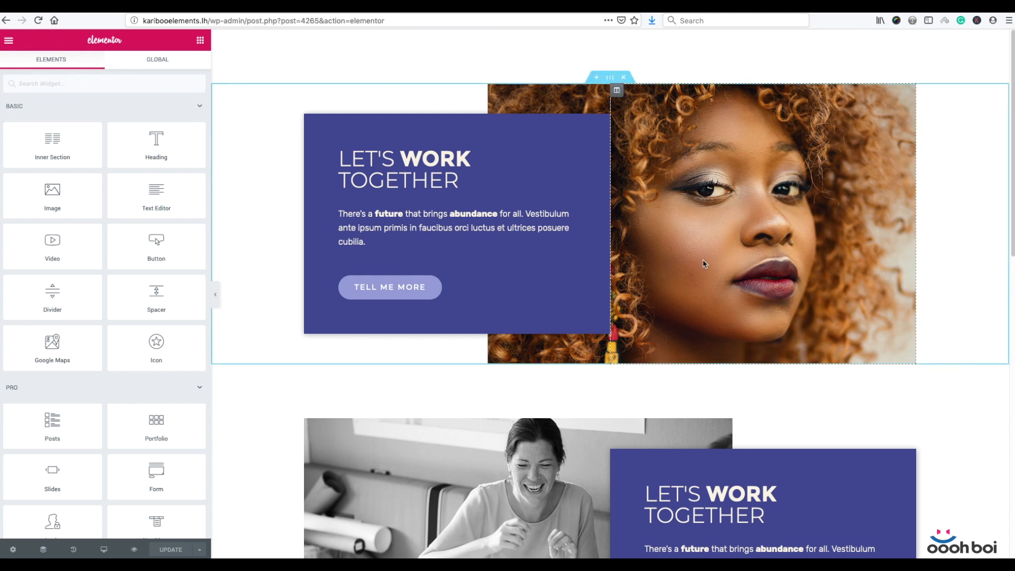
scroll(704, 263, "down", 1)
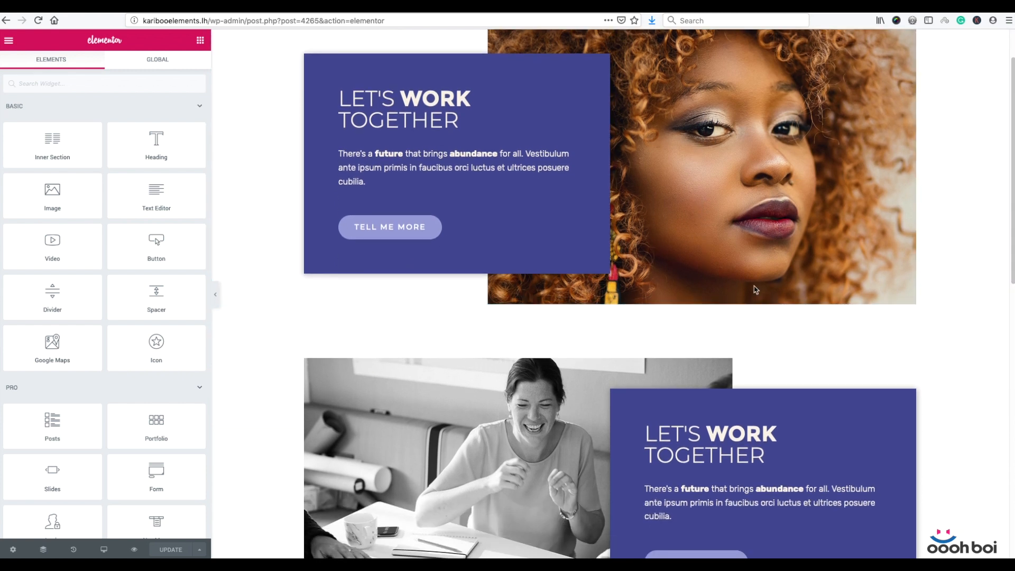
scroll(762, 285, "up", 1)
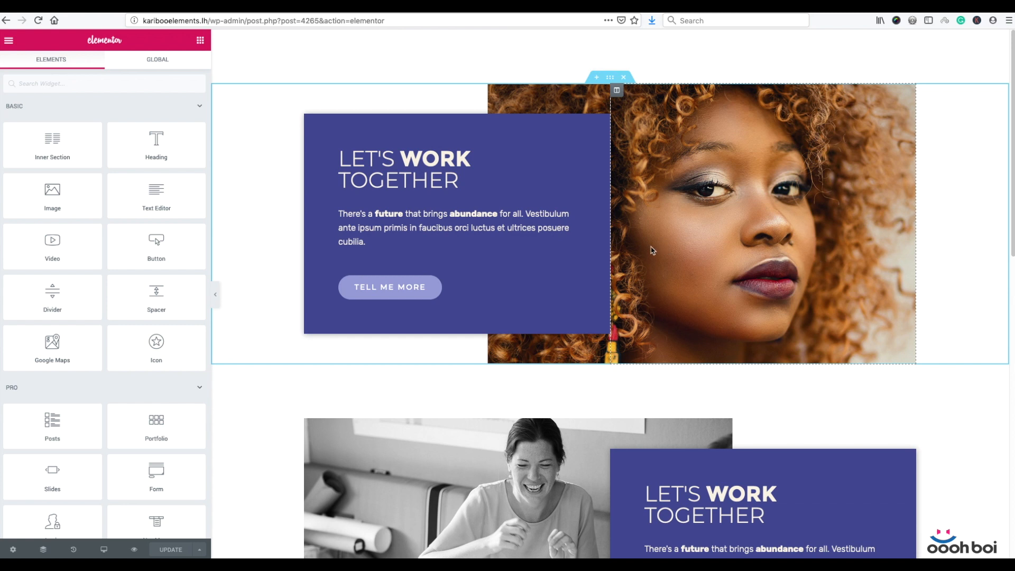
scroll(750, 344, "down", 3)
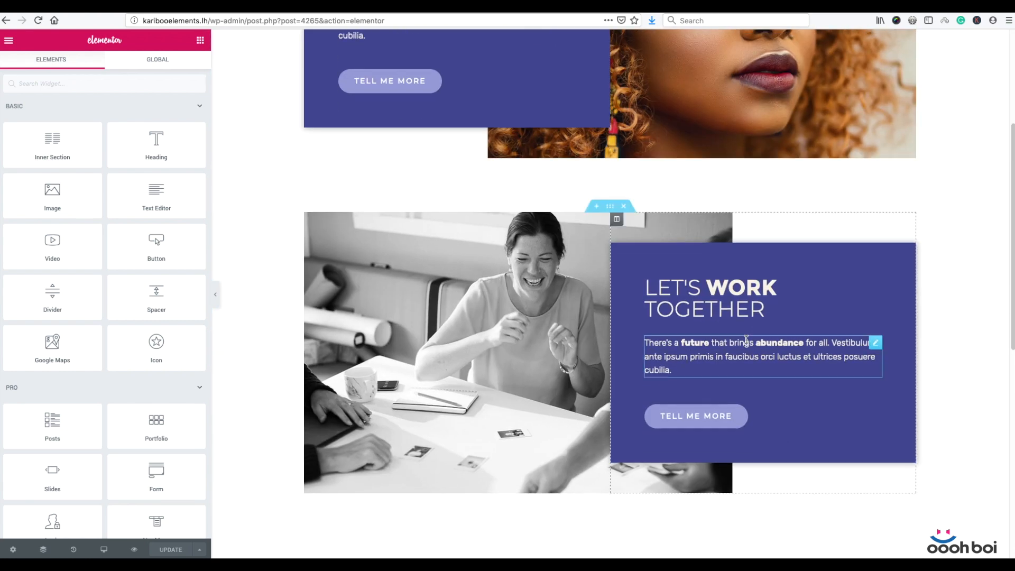
scroll(746, 343, "down", 2)
scroll(746, 343, "down", 1)
scroll(746, 344, "down", 2)
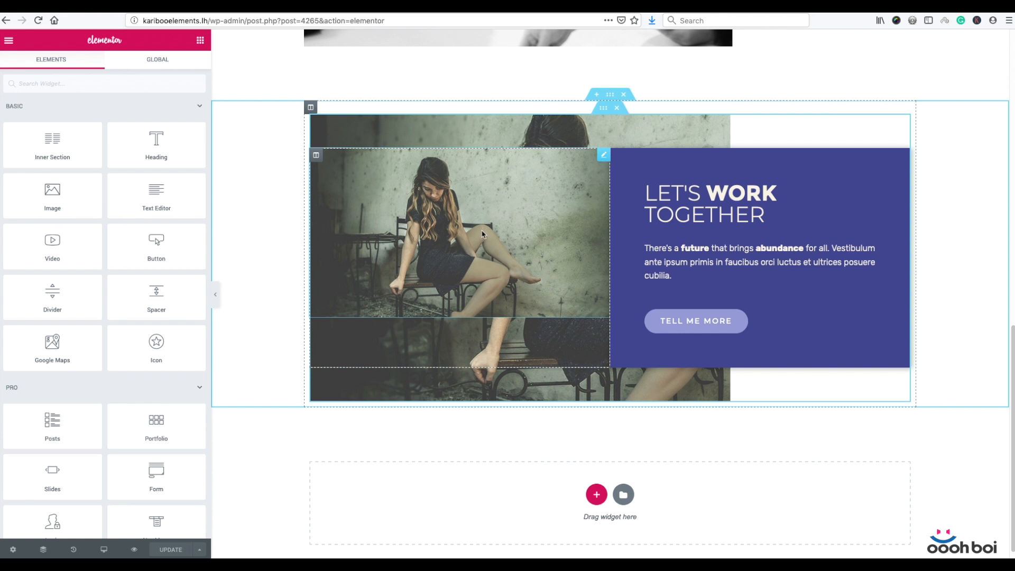
scroll(484, 237, "up", 3)
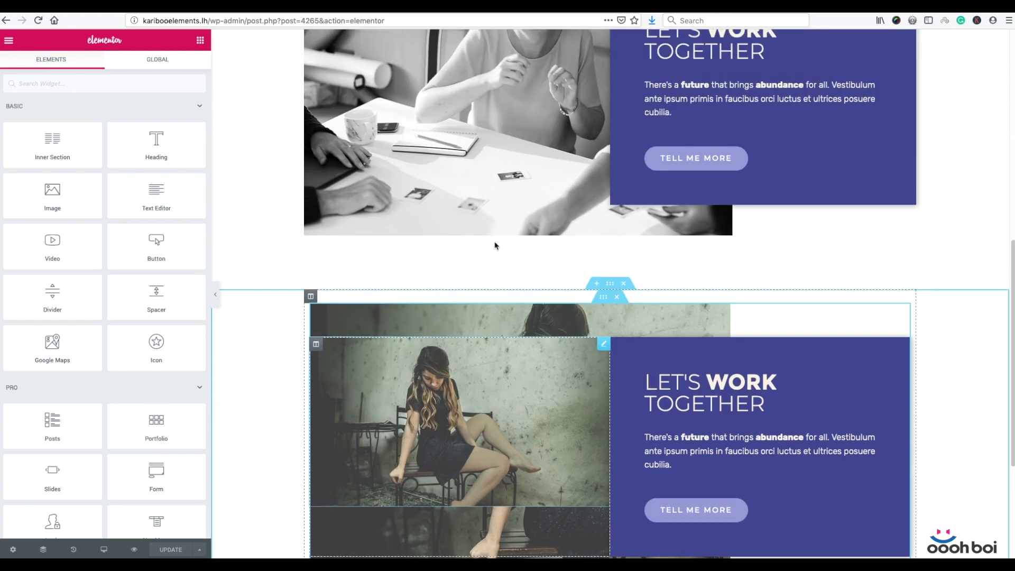
scroll(491, 242, "up", 2)
scroll(496, 248, "up", 3)
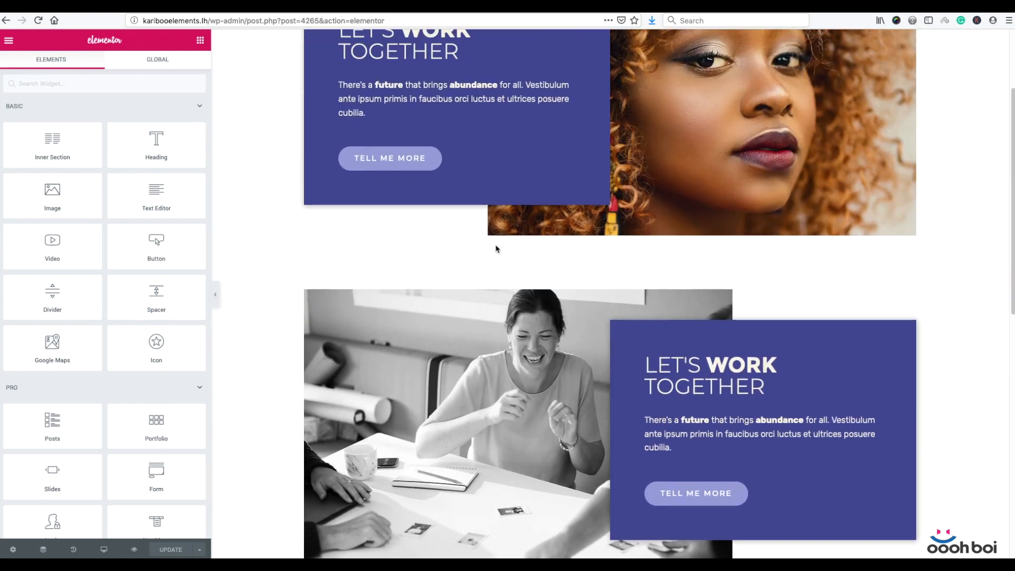
scroll(495, 249, "up", 2)
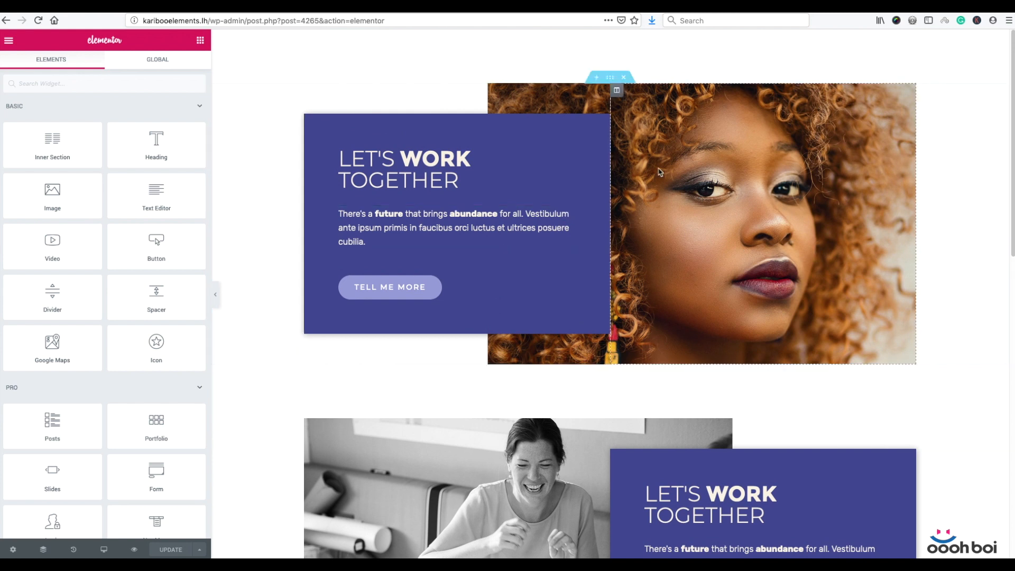
mouse_move(597, 81)
mouse_move(610, 223)
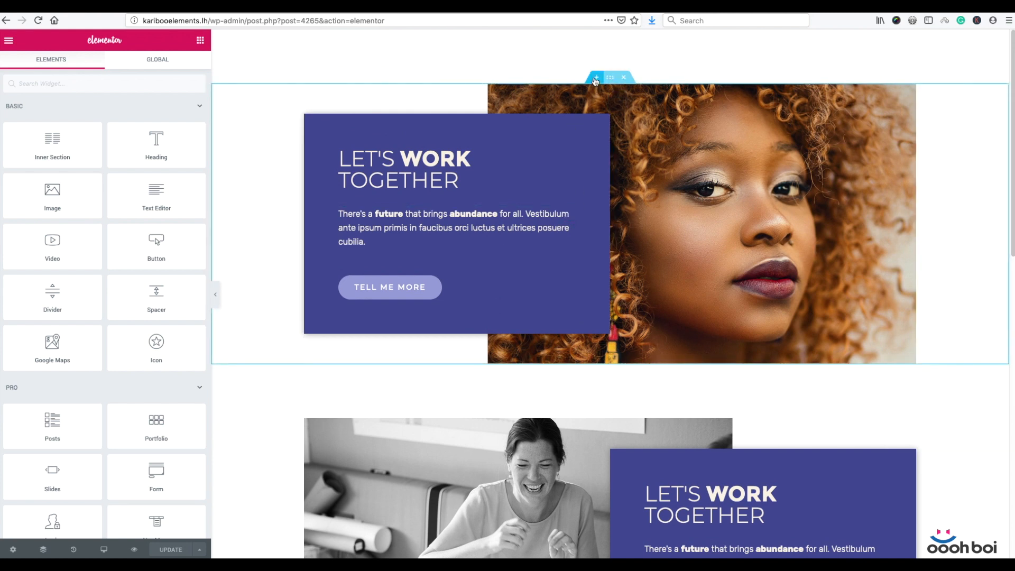
Step: Add a new section above the portrait section and drop a Spacer widget into it
left_click(597, 76)
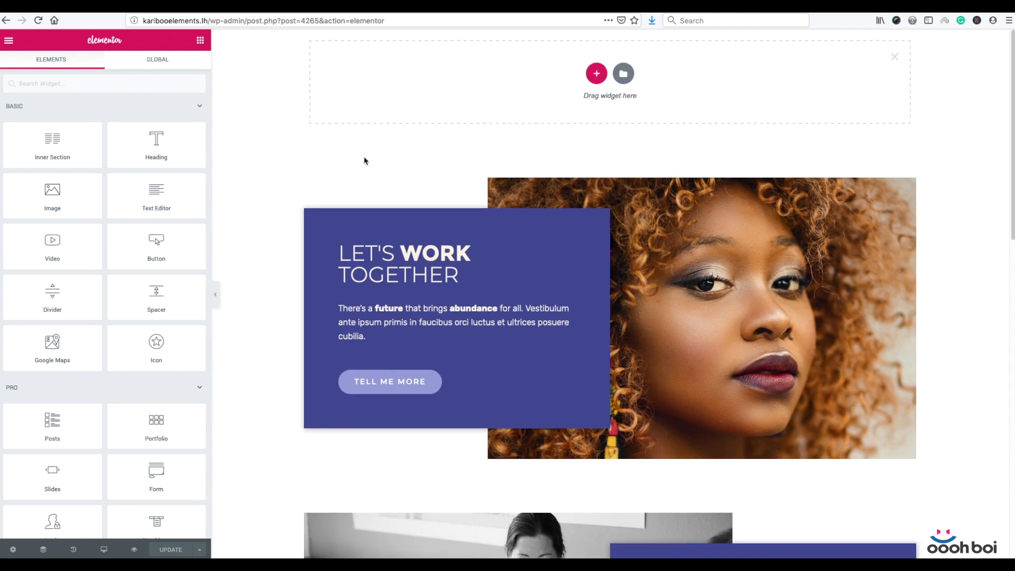
left_click_drag(184, 295, 631, 79)
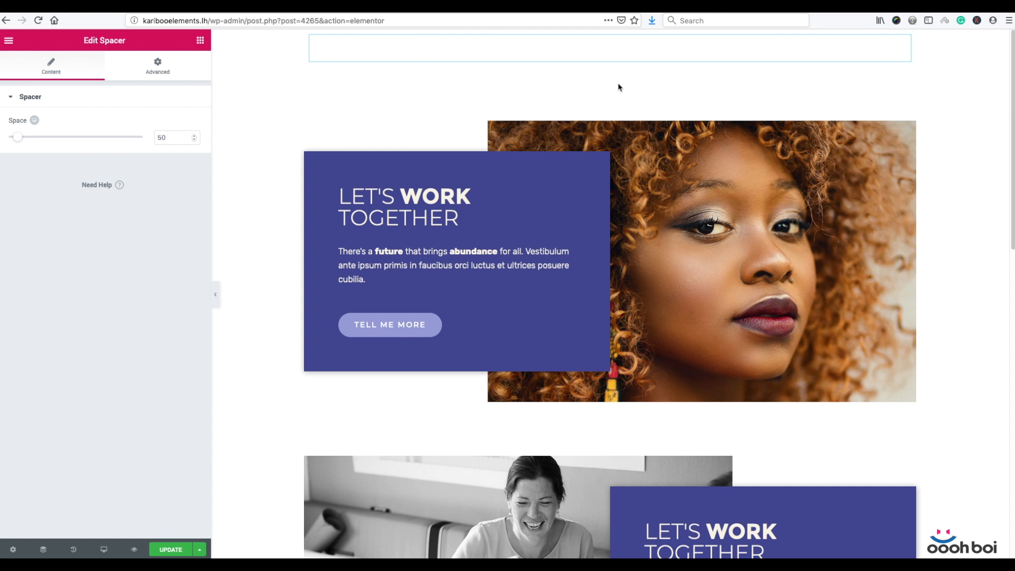
mouse_move(609, 38)
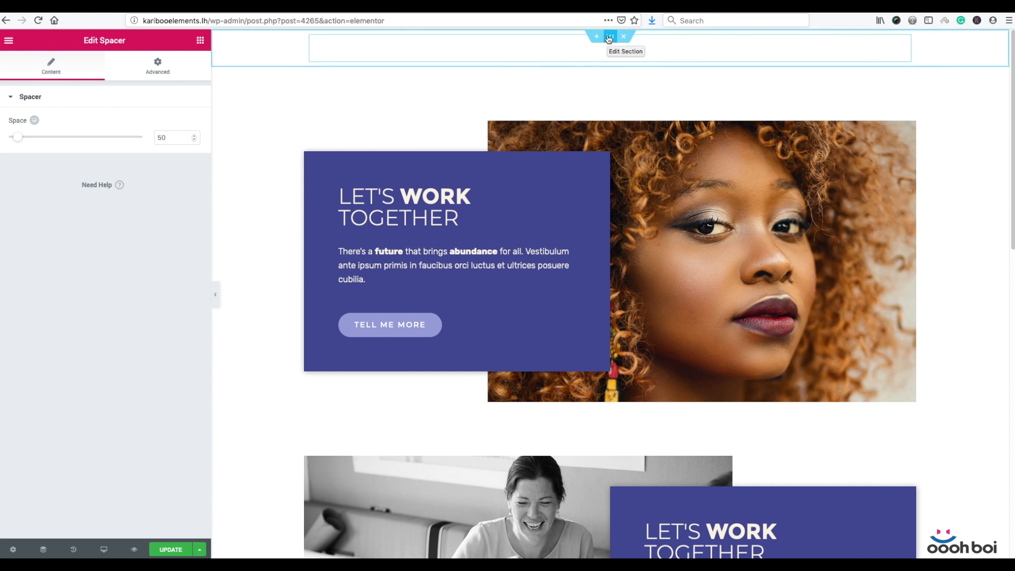
Step: Give the spacer's section 100 top and bottom margins via its Advanced settings
left_click(609, 38)
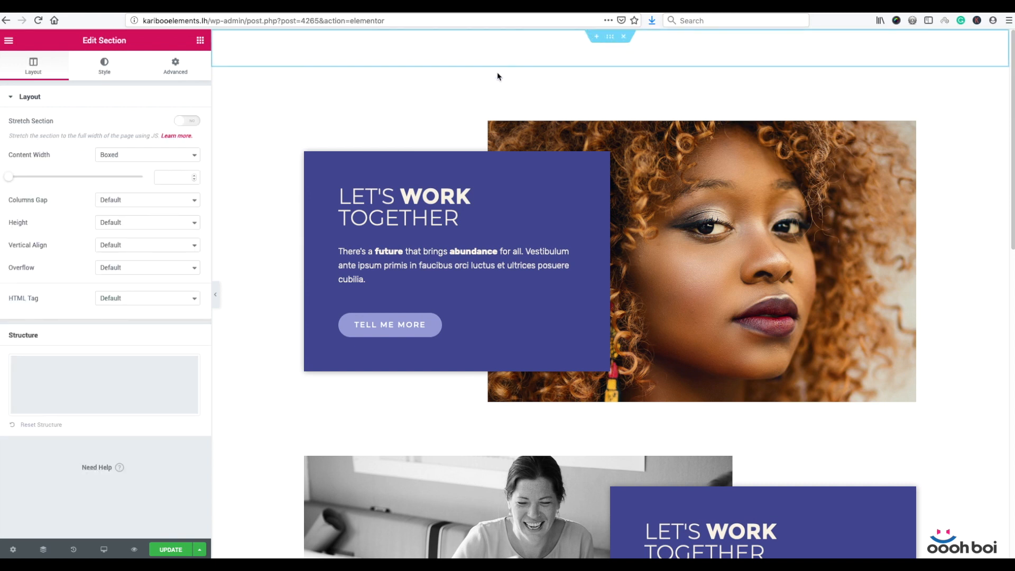
left_click(175, 68)
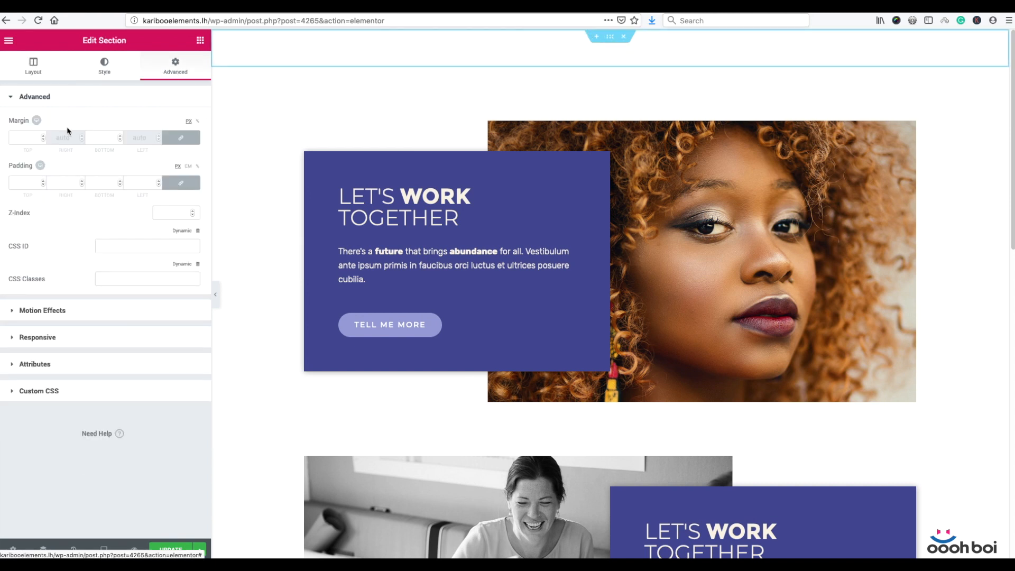
left_click(32, 139)
type("100")
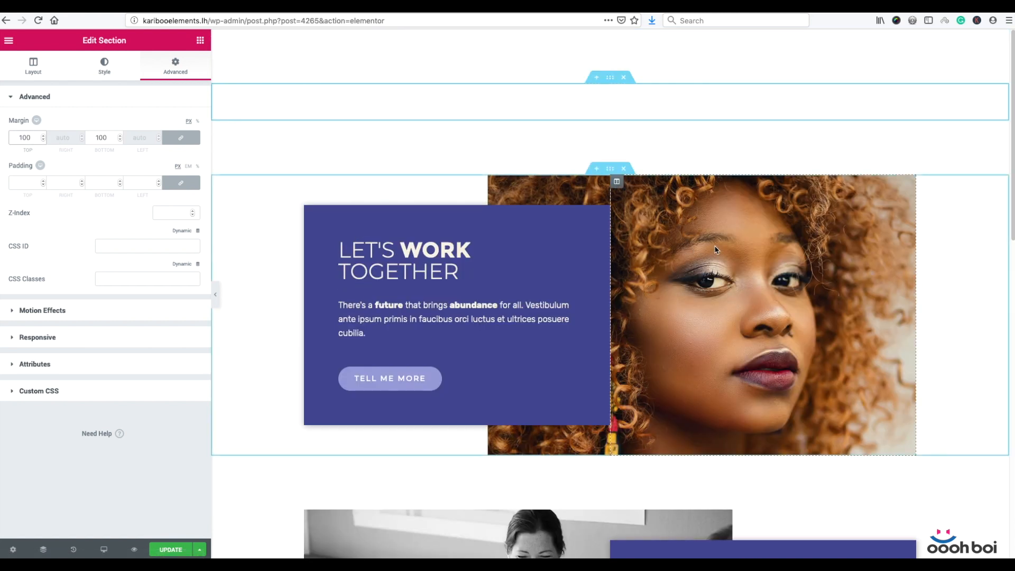
left_click(474, 108)
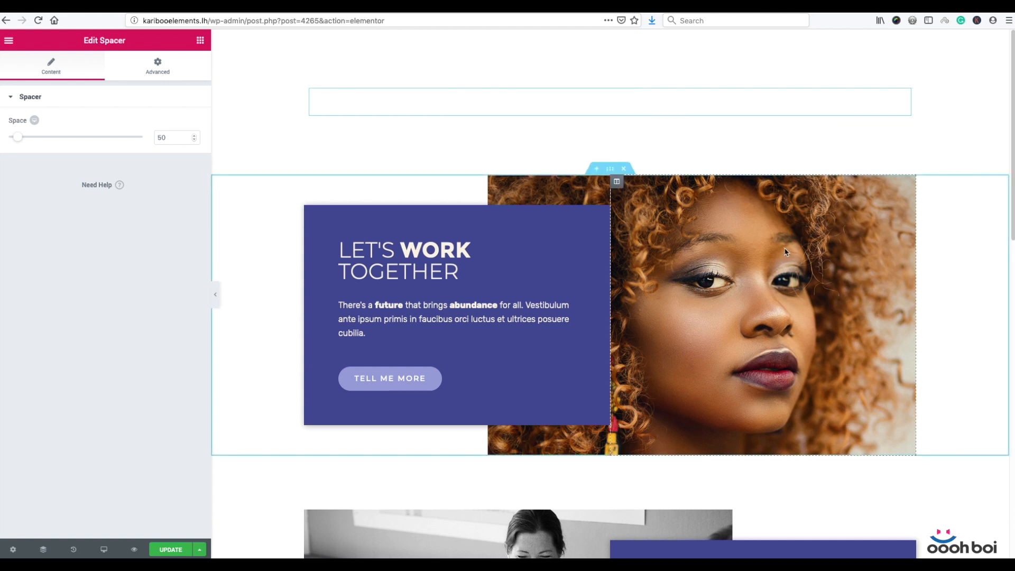
mouse_move(763, 314)
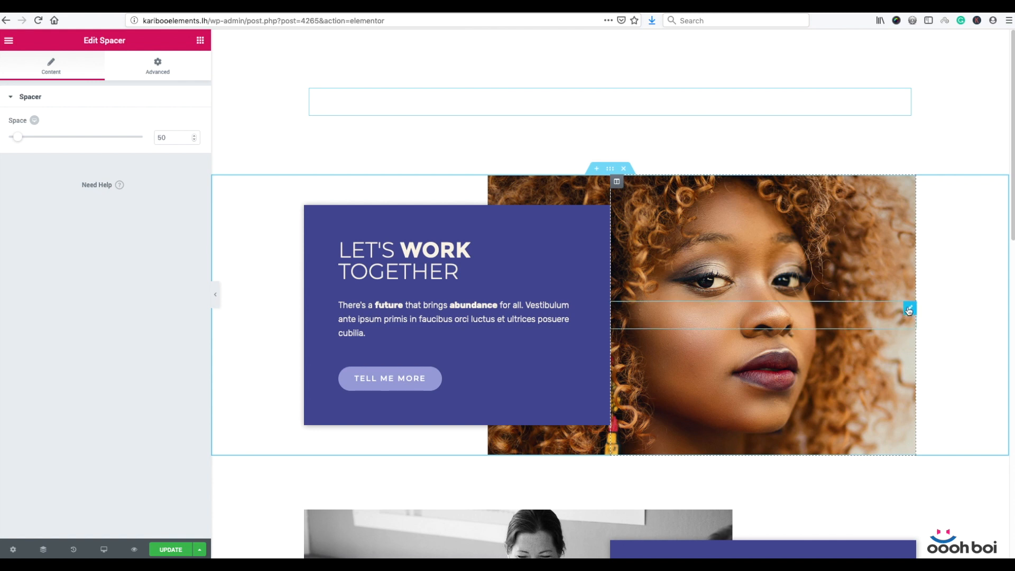
right_click(908, 311)
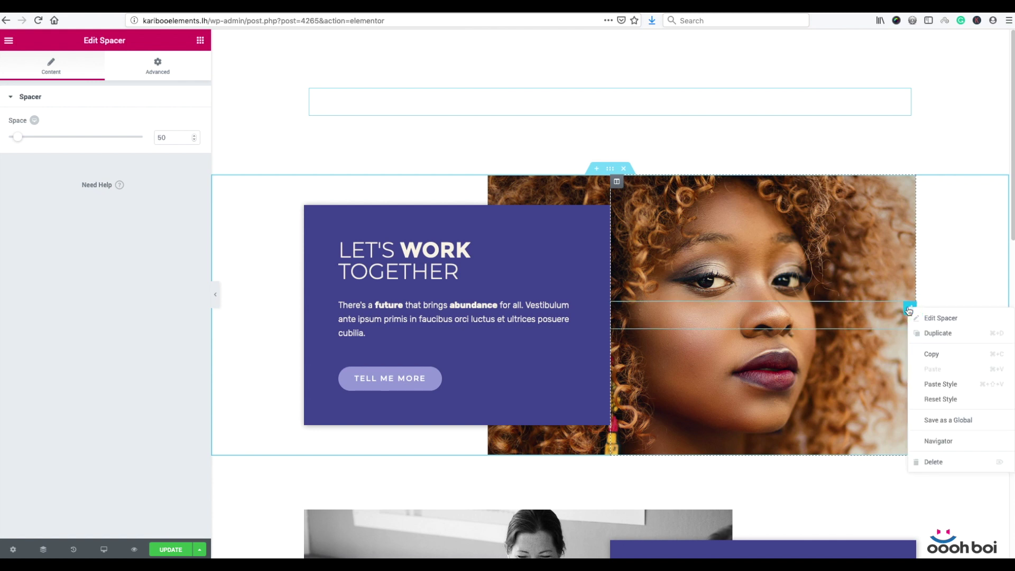
left_click(938, 464)
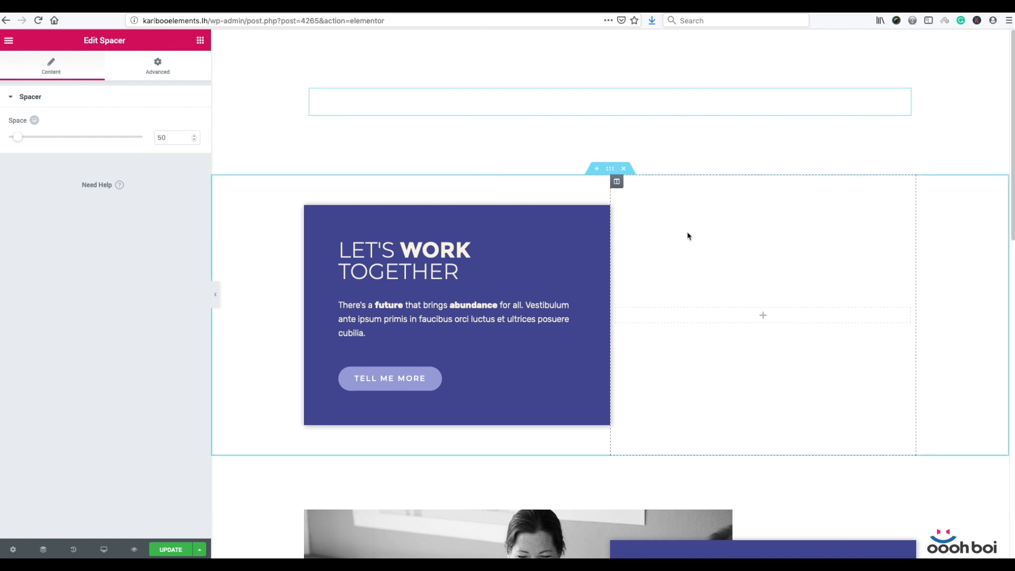
key("ctrl+z")
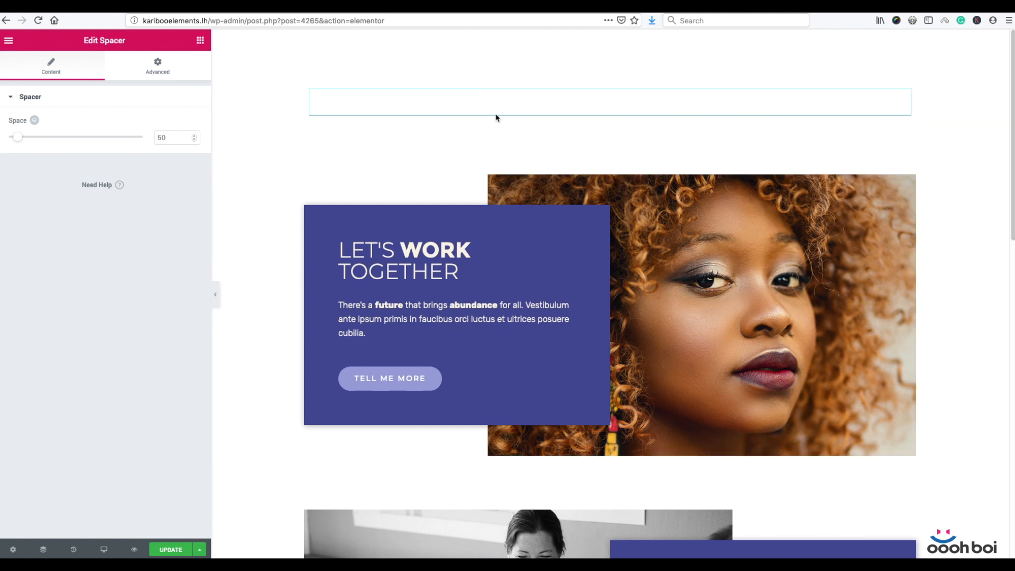
mouse_move(357, 103)
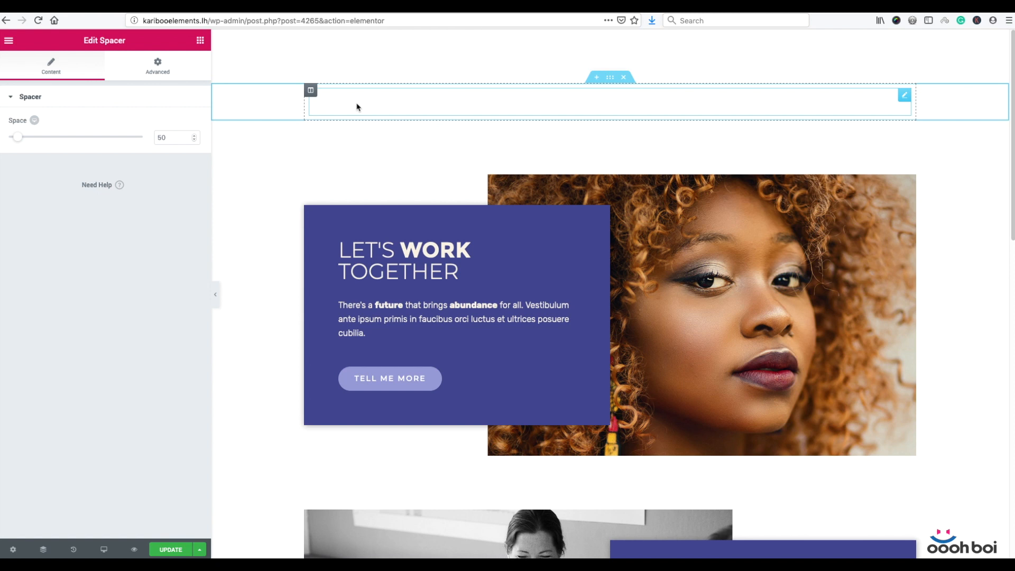
Step: Add a second column to the top section and remove the leftover empty section
right_click(311, 91)
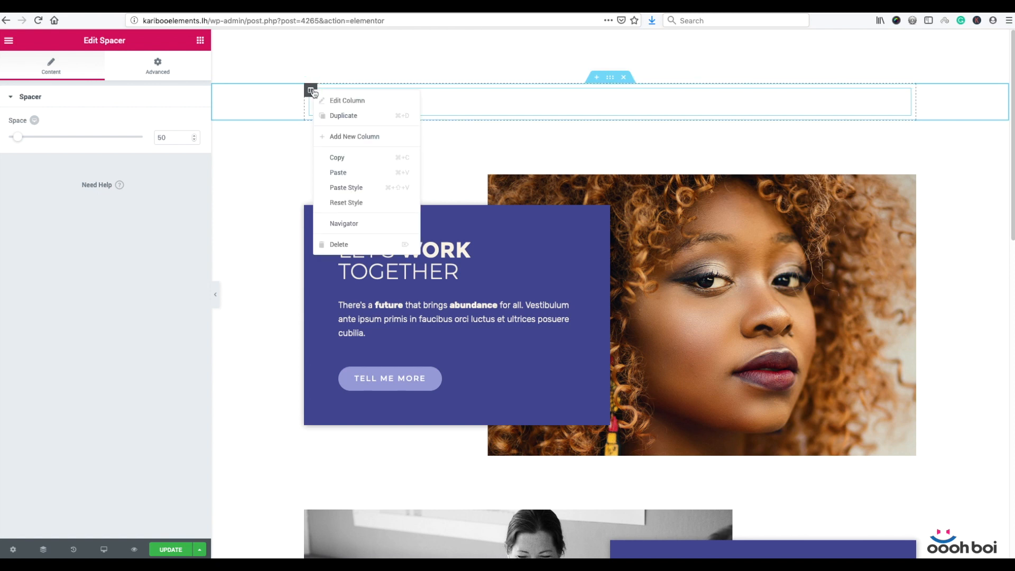
left_click(333, 138)
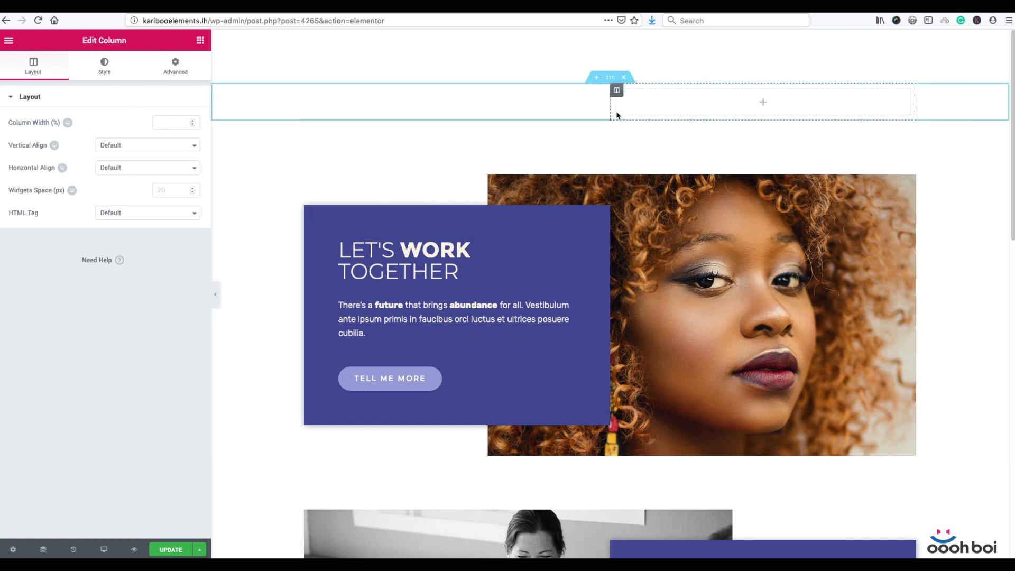
right_click(616, 91)
left_click(646, 241)
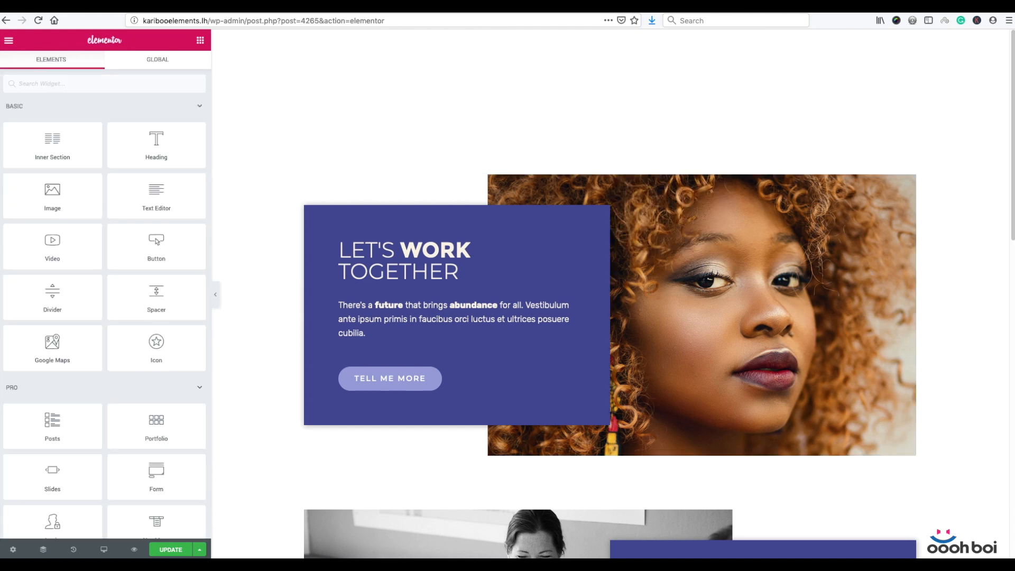
scroll(597, 219, "down", 1)
scroll(596, 220, "down", 2)
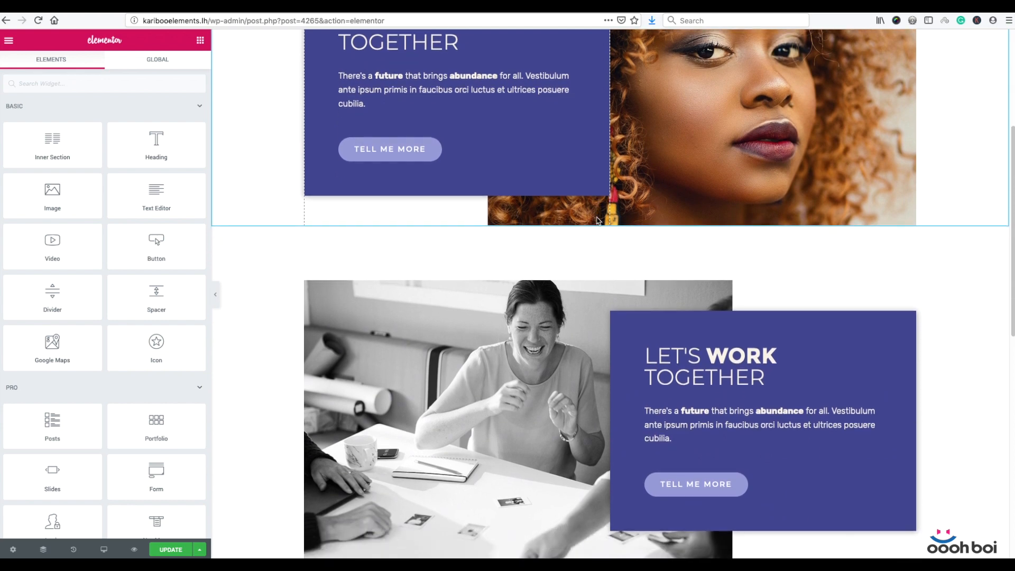
scroll(596, 220, "down", 2)
scroll(596, 220, "down", 1)
scroll(597, 220, "down", 1)
scroll(596, 220, "down", 3)
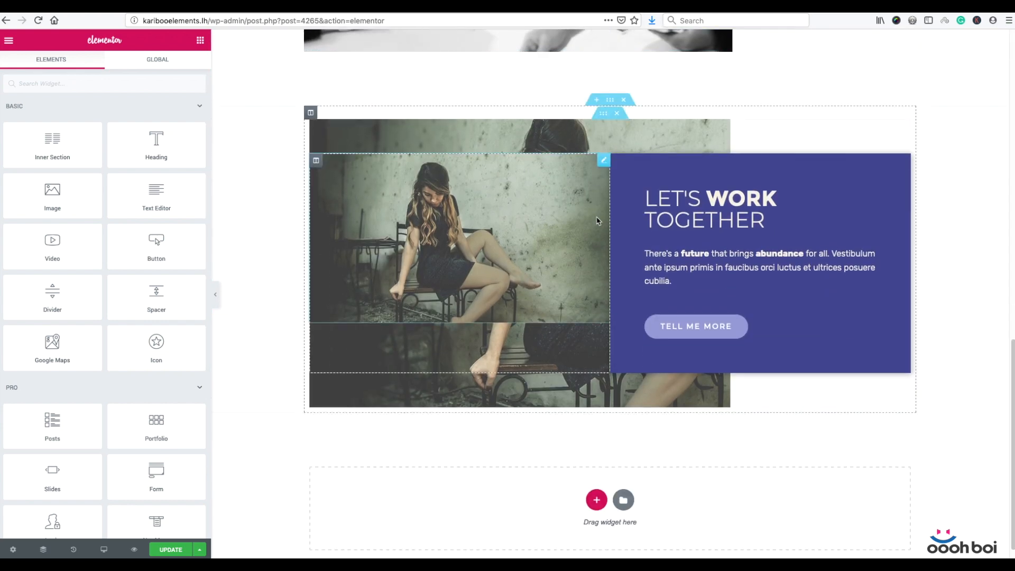
scroll(606, 222, "up", 1)
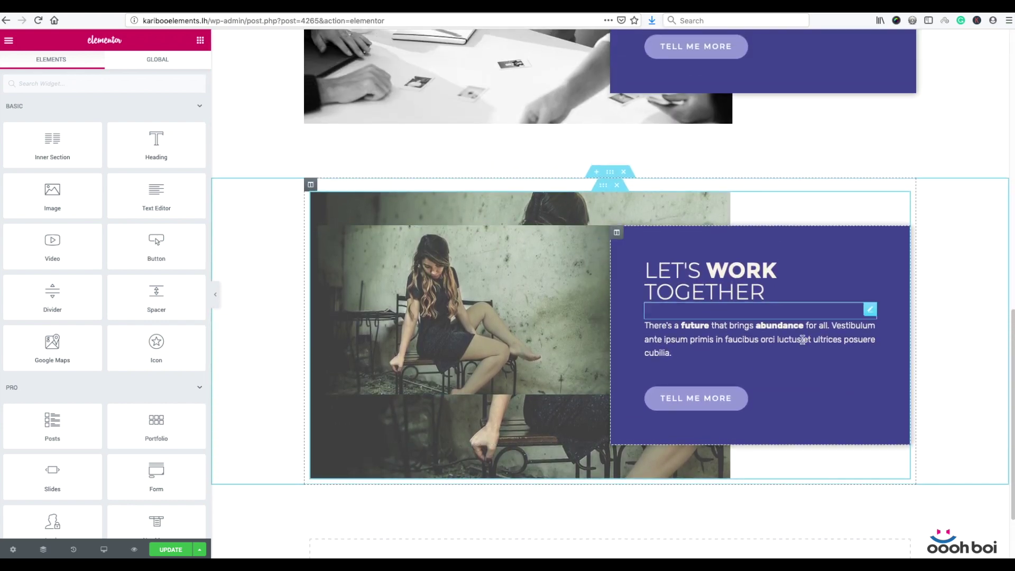
Step: Copy the purple 'Let's Work Together' column and paste it into the top section's empty column
right_click(618, 240)
left_click(649, 307)
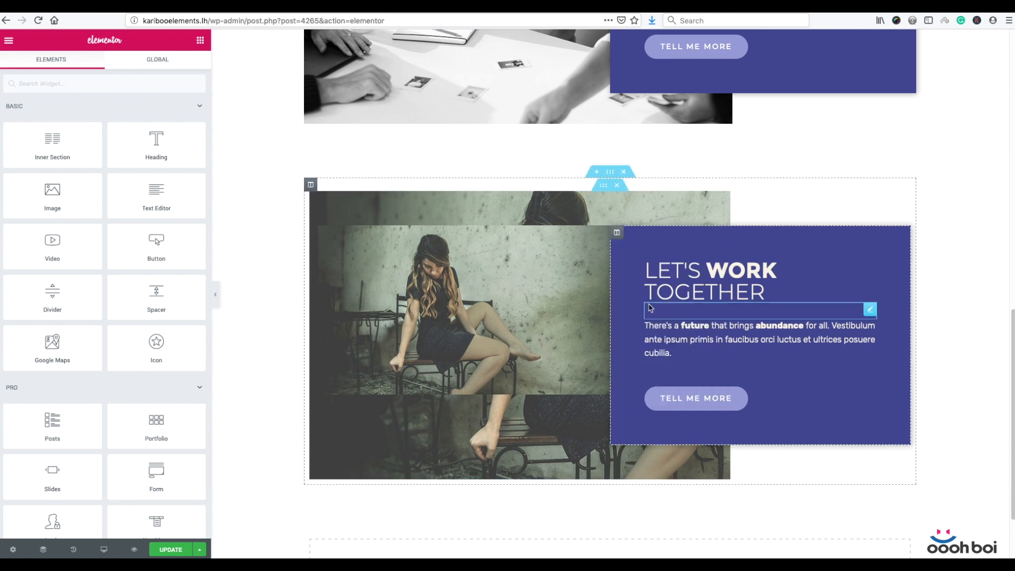
scroll(650, 317, "up", 3)
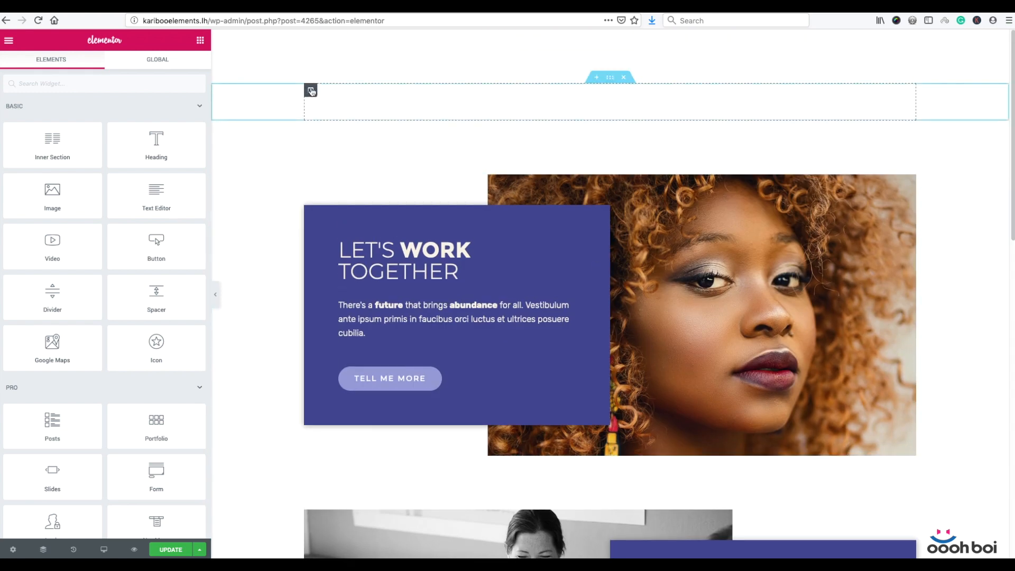
right_click(312, 90)
left_click(349, 170)
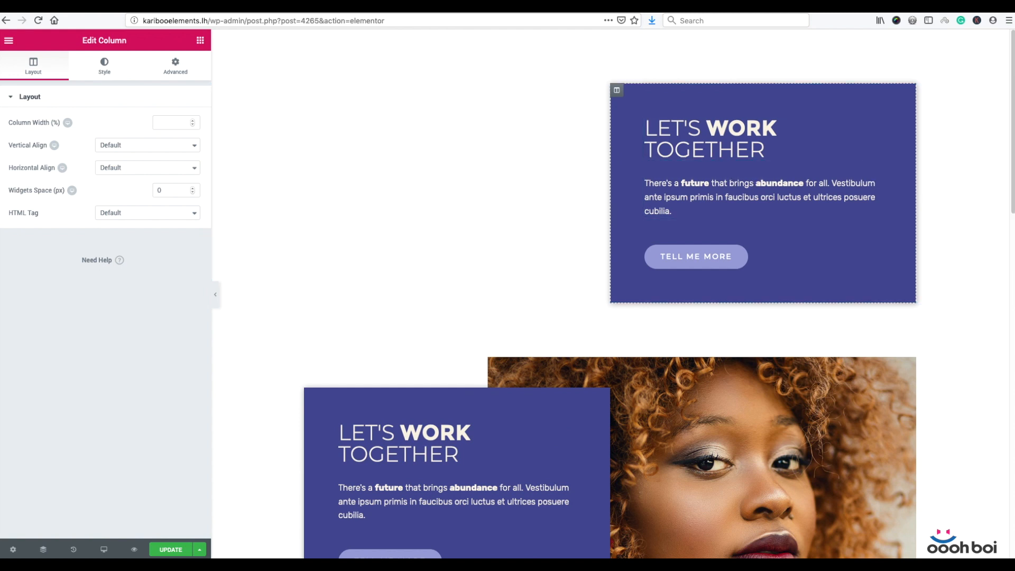
mouse_move(695, 256)
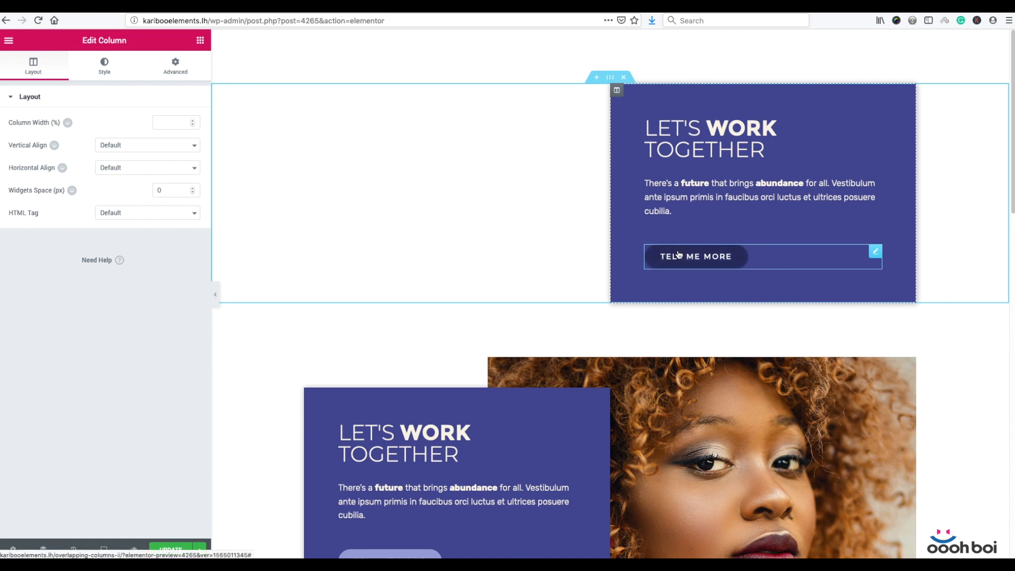
scroll(775, 313, "down", 2)
scroll(774, 313, "down", 4)
scroll(774, 313, "down", 3)
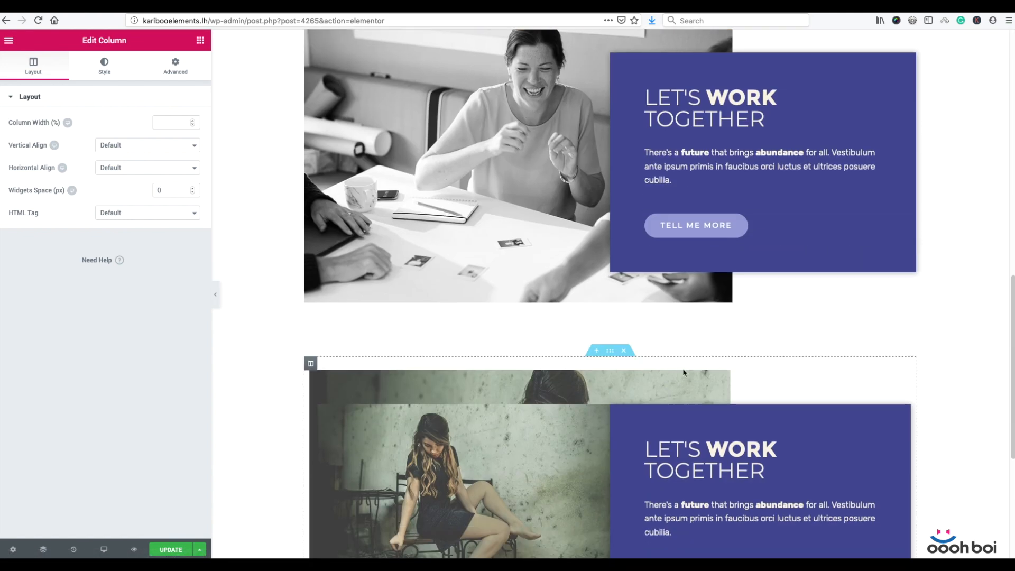
scroll(683, 373, "down", 3)
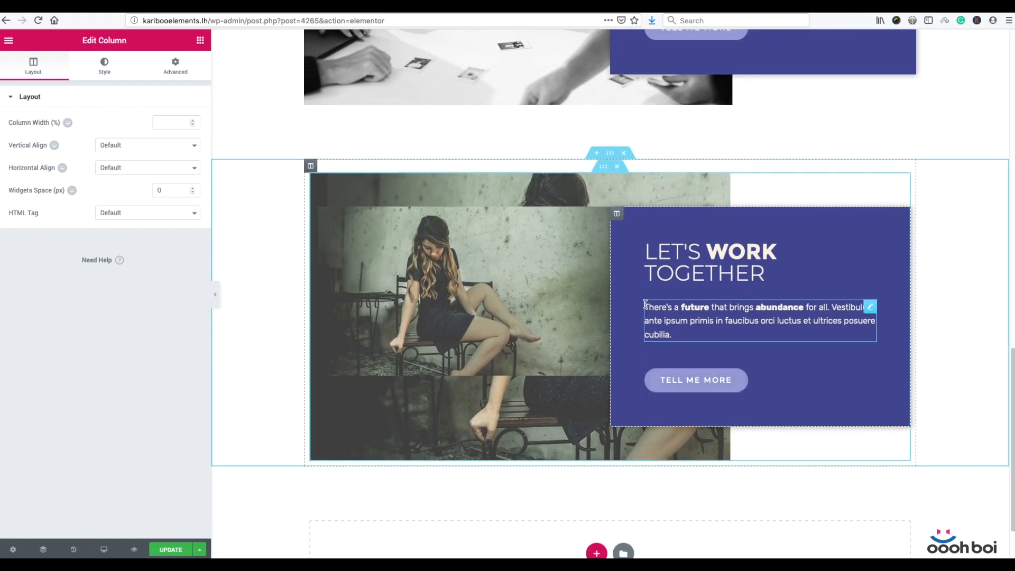
scroll(644, 305, "up", 1)
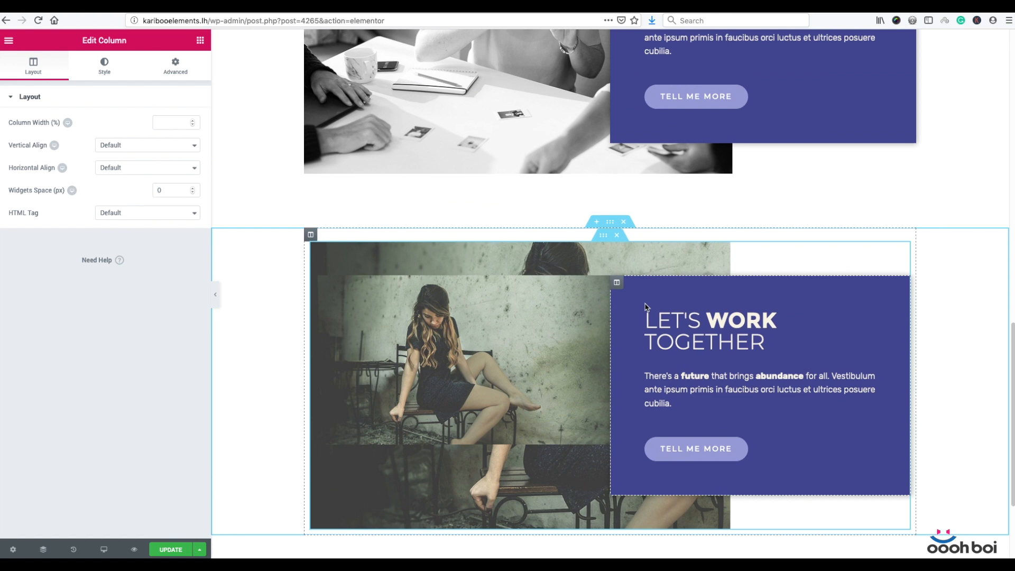
scroll(645, 306, "up", 1)
scroll(645, 307, "up", 3)
scroll(645, 308, "up", 1)
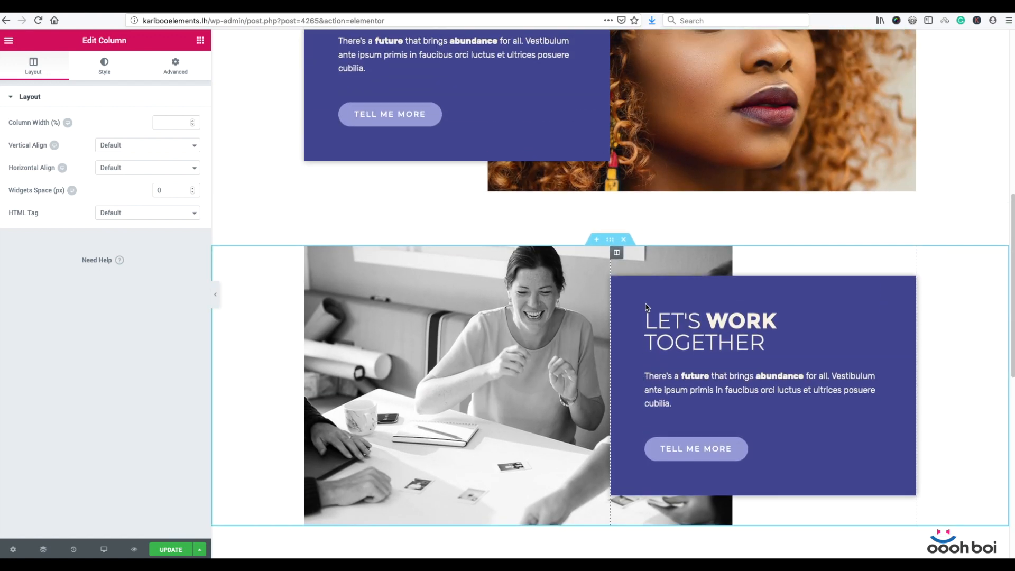
scroll(646, 307, "up", 2)
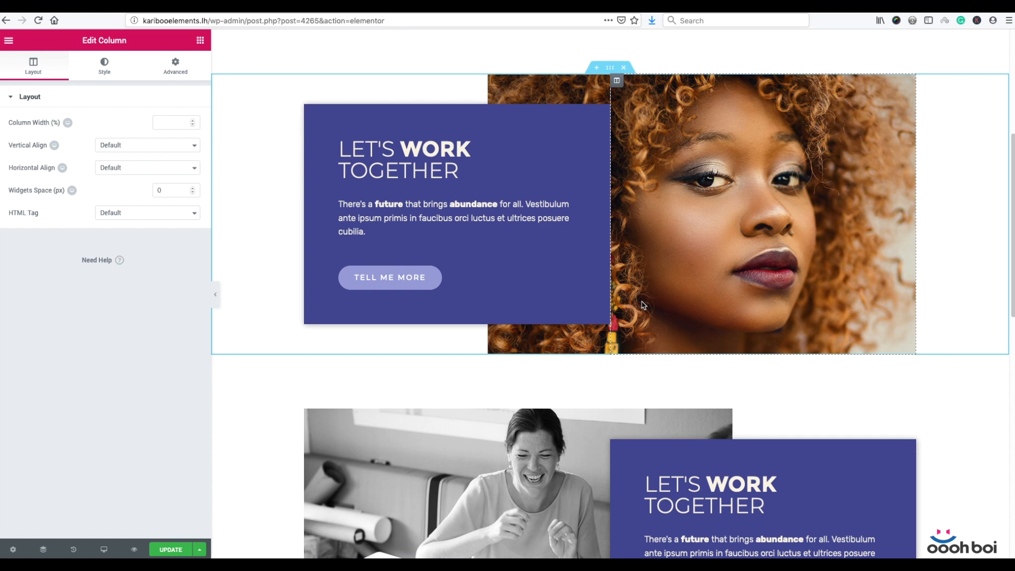
scroll(643, 305, "up", 2)
scroll(642, 305, "up", 2)
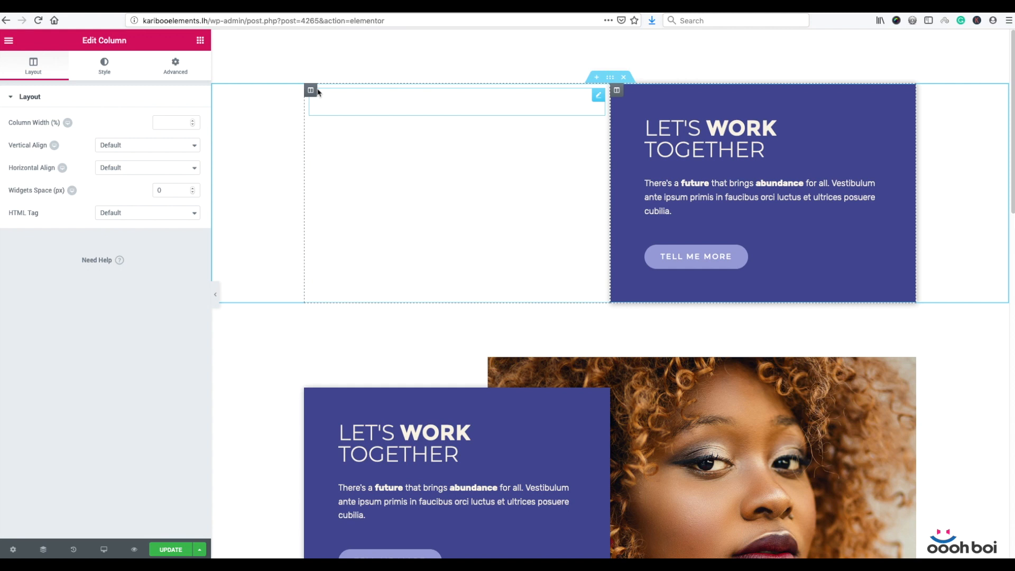
Step: Give the top section's empty left column a Classic background and expand its Background Overlay settings
left_click(311, 90)
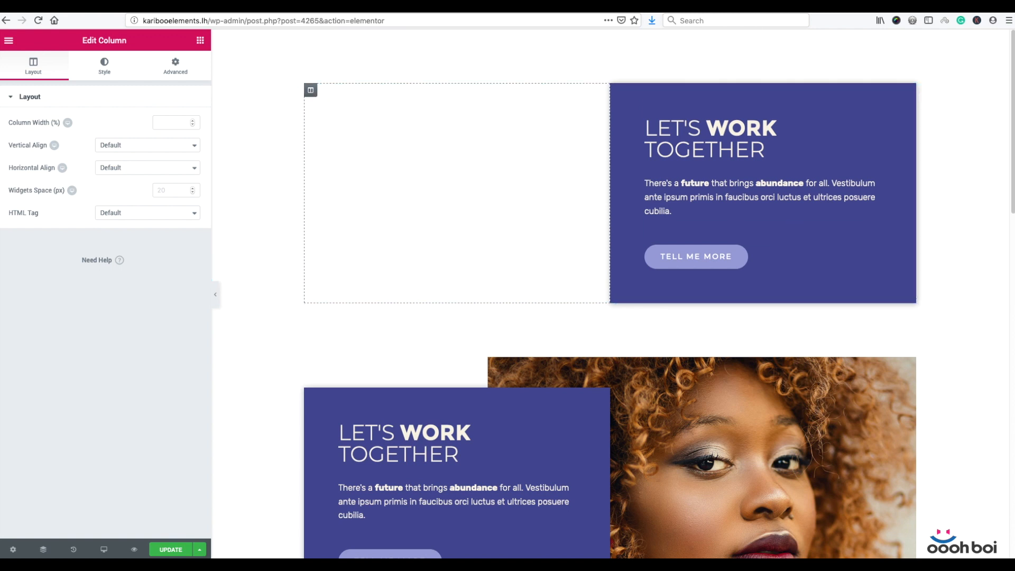
left_click(111, 69)
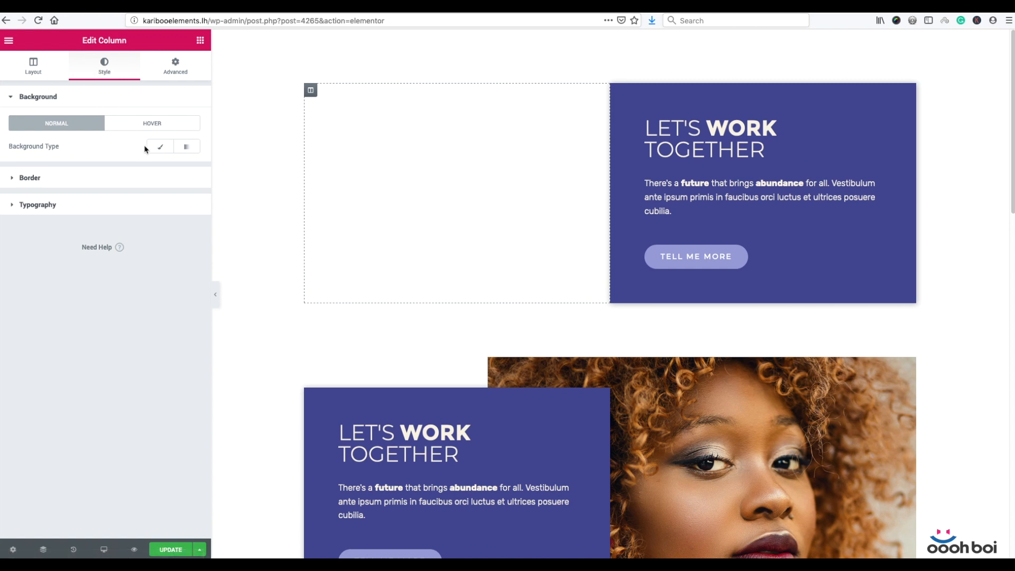
left_click(165, 150)
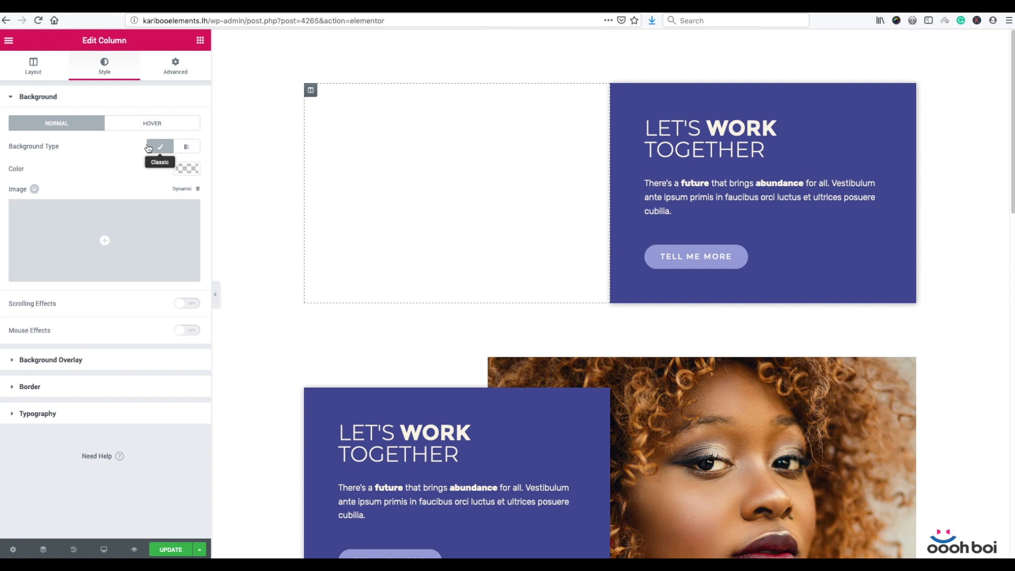
left_click(162, 149)
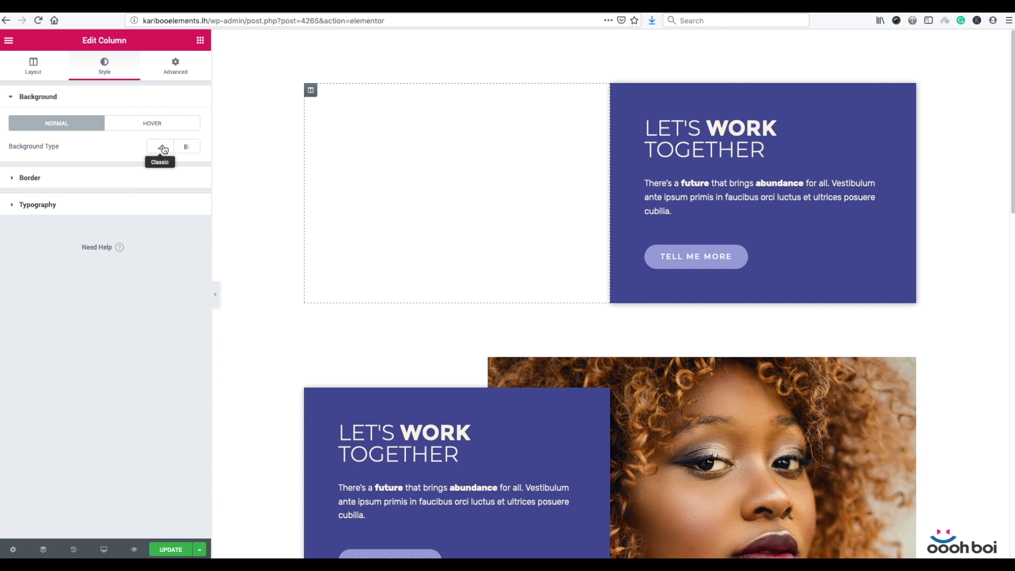
left_click(163, 150)
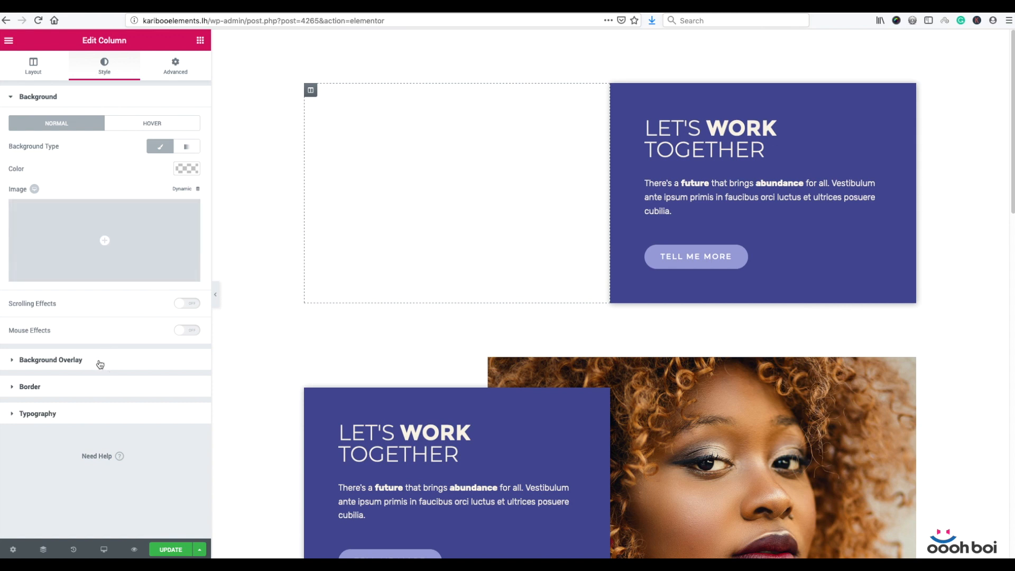
left_click(98, 362)
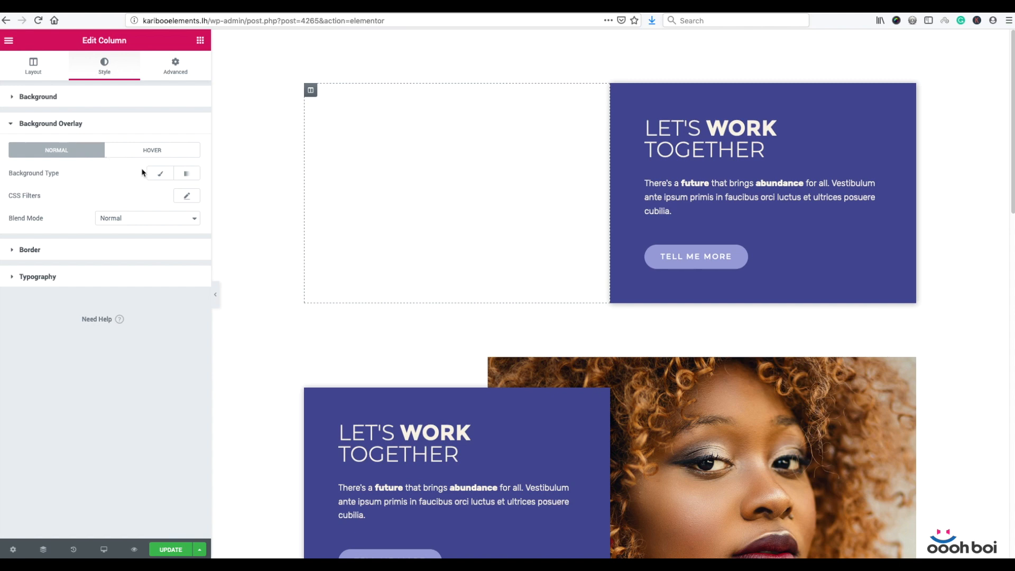
Step: Set the column's overlay to Classic and insert the mountain photo as its image
left_click(162, 173)
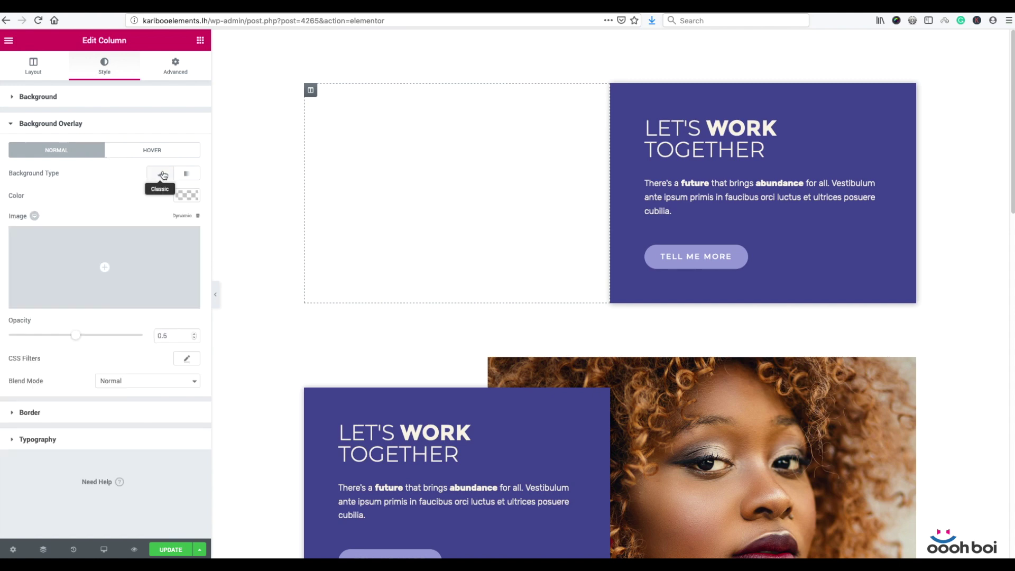
left_click(160, 241)
left_click(376, 344)
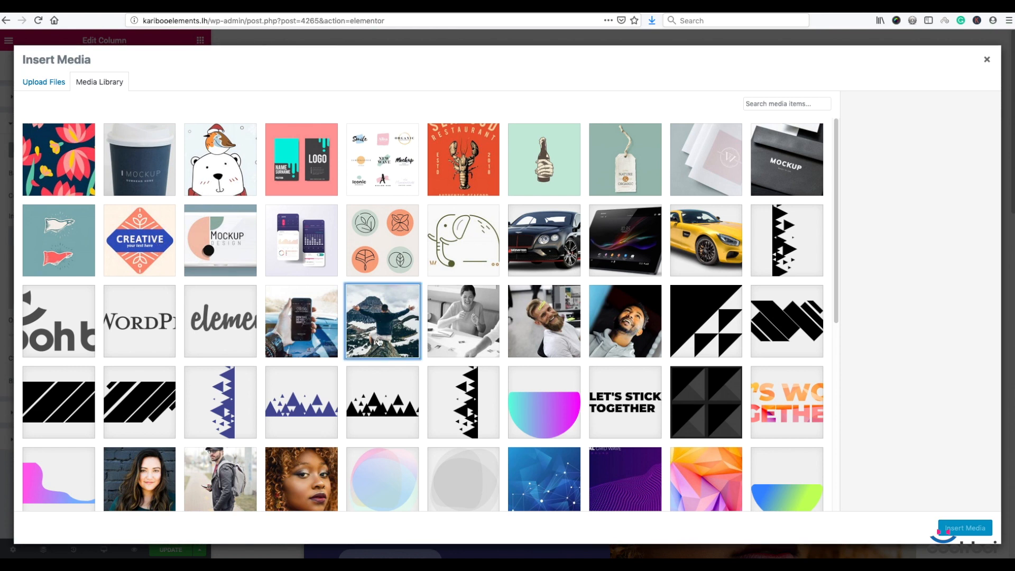
left_click(961, 529)
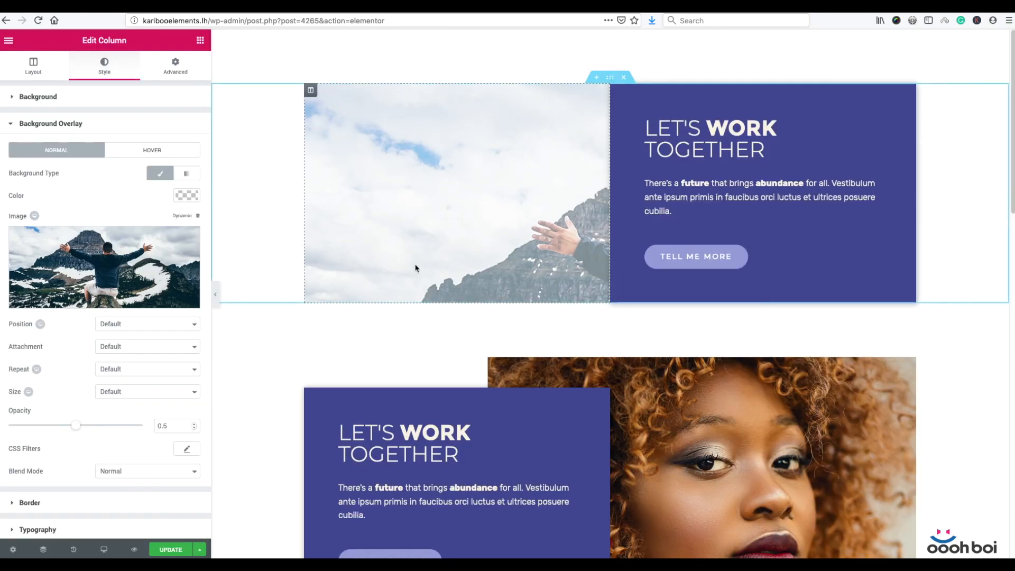
Step: Make the overlay image Center Center, No-repeat, Cover and opacity 1
left_click(132, 325)
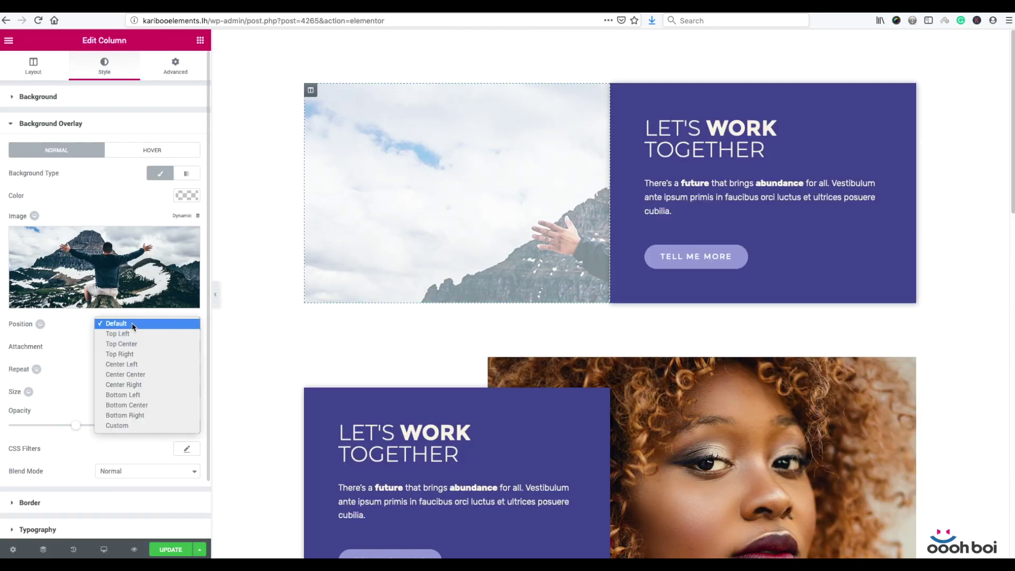
left_click(133, 375)
left_click(132, 379)
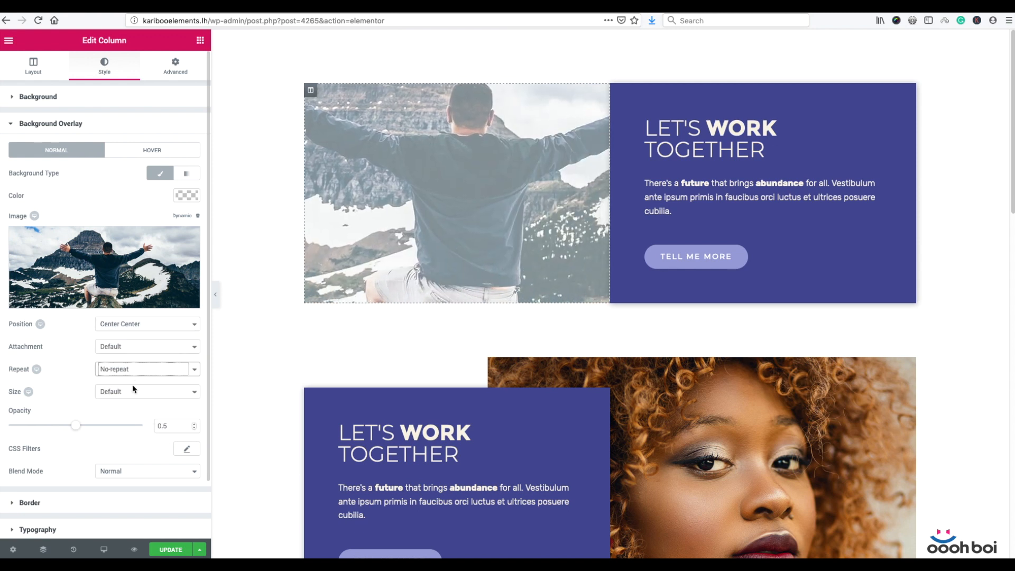
left_click(132, 390)
left_click(135, 412)
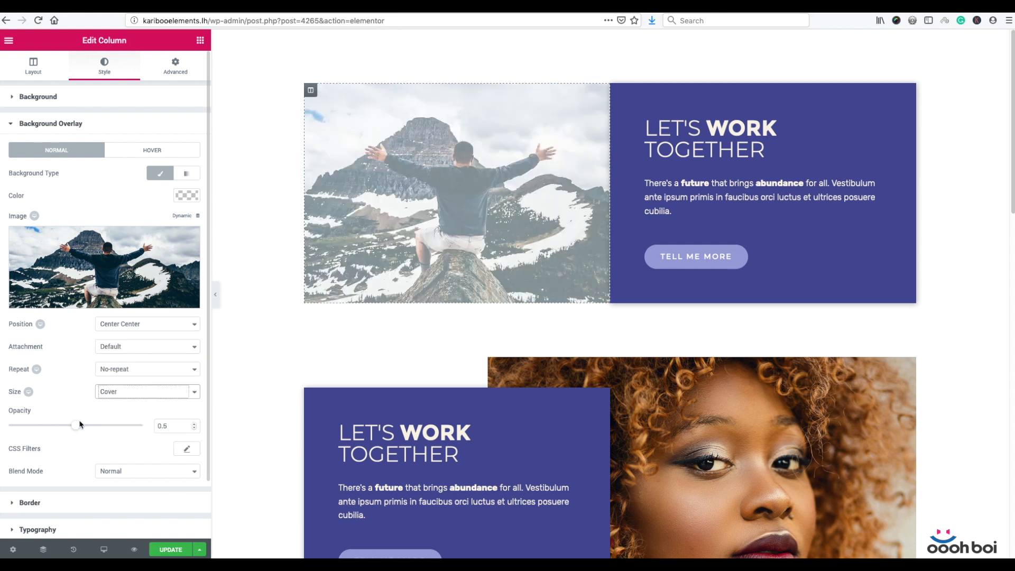
left_click_drag(78, 425, 143, 426)
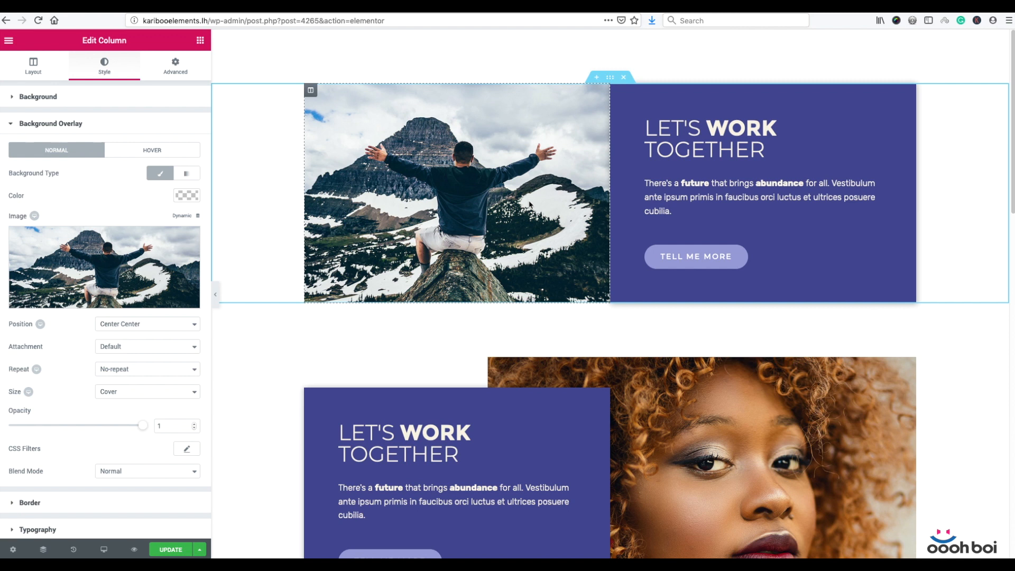
mouse_move(530, 205)
scroll(80, 444, "down", 1)
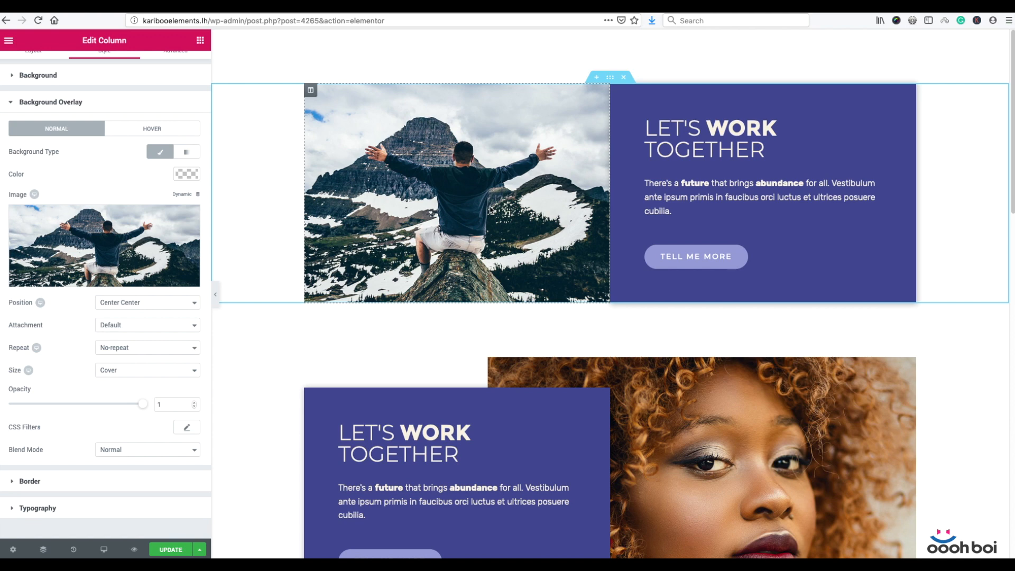
left_click(311, 93)
scroll(164, 69, "up", 1)
Step: In the column's Custom CSS write an empty rule 'selector .elementor-background-overlay {}'
left_click(184, 72)
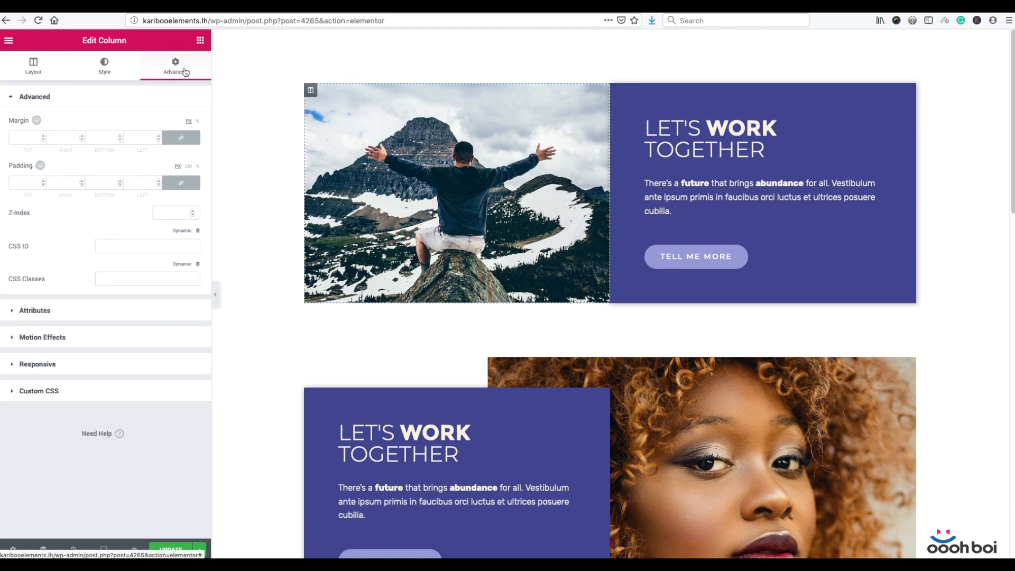
left_click(101, 394)
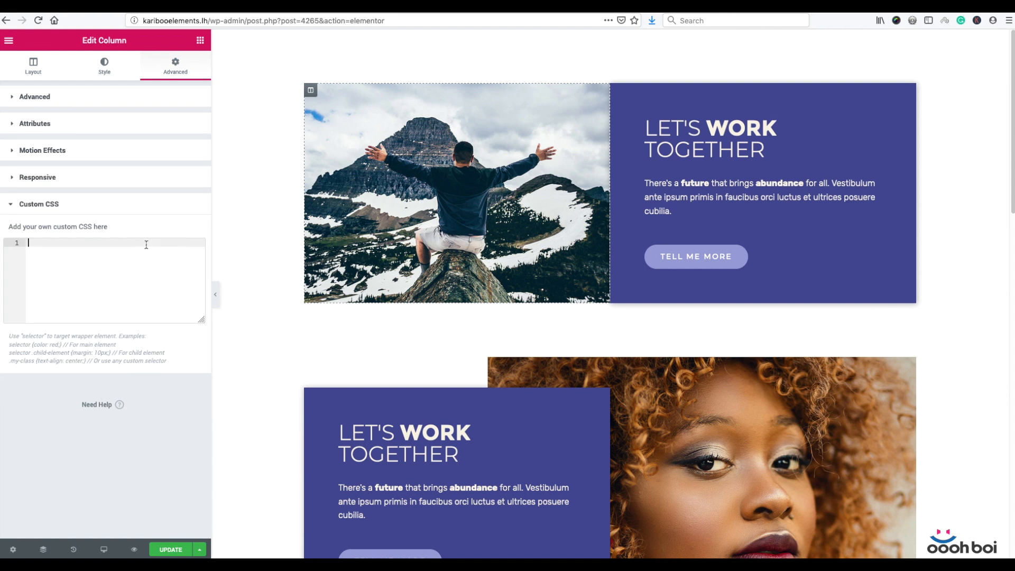
type("se")
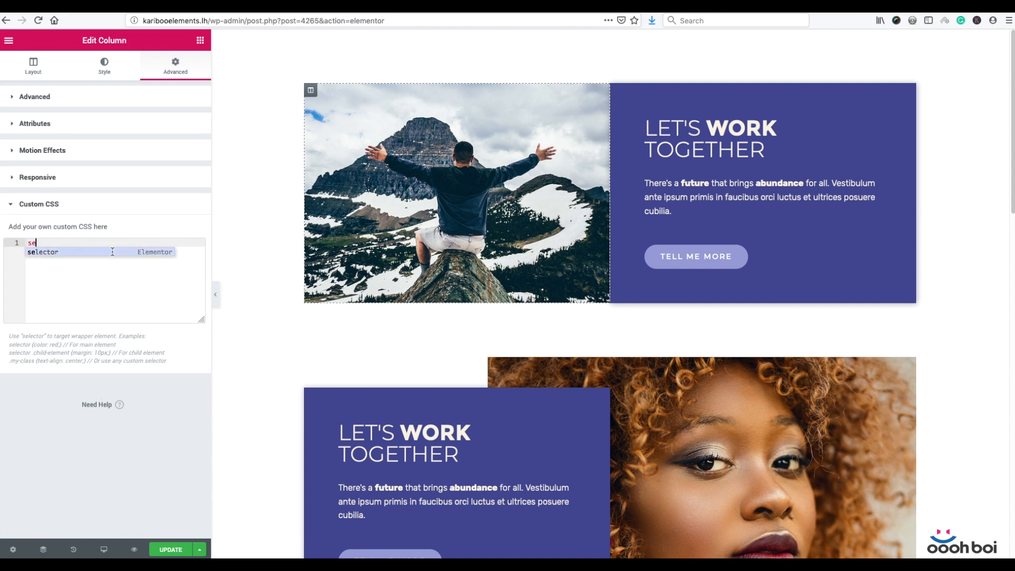
left_click(112, 251)
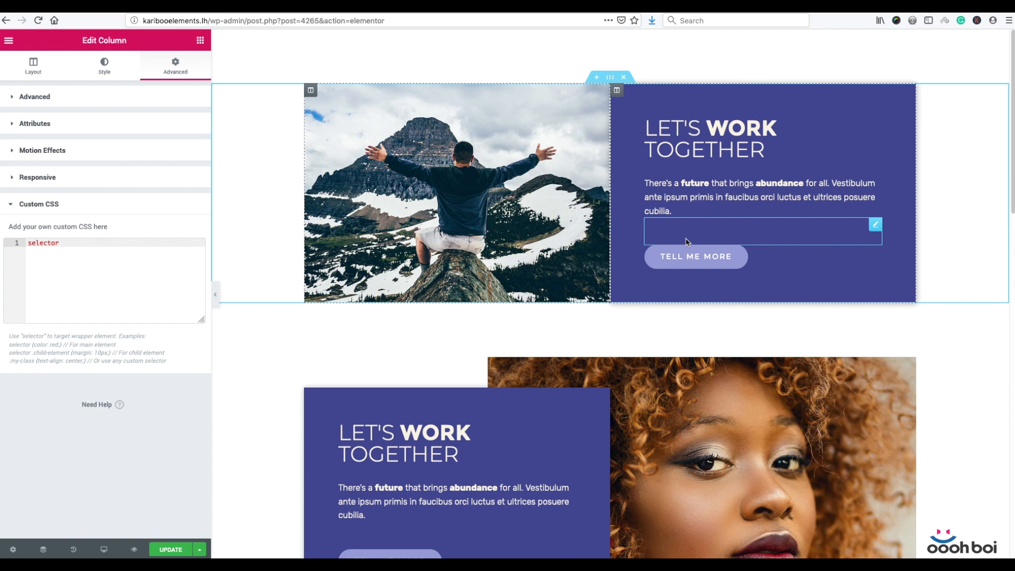
double_click(41, 243)
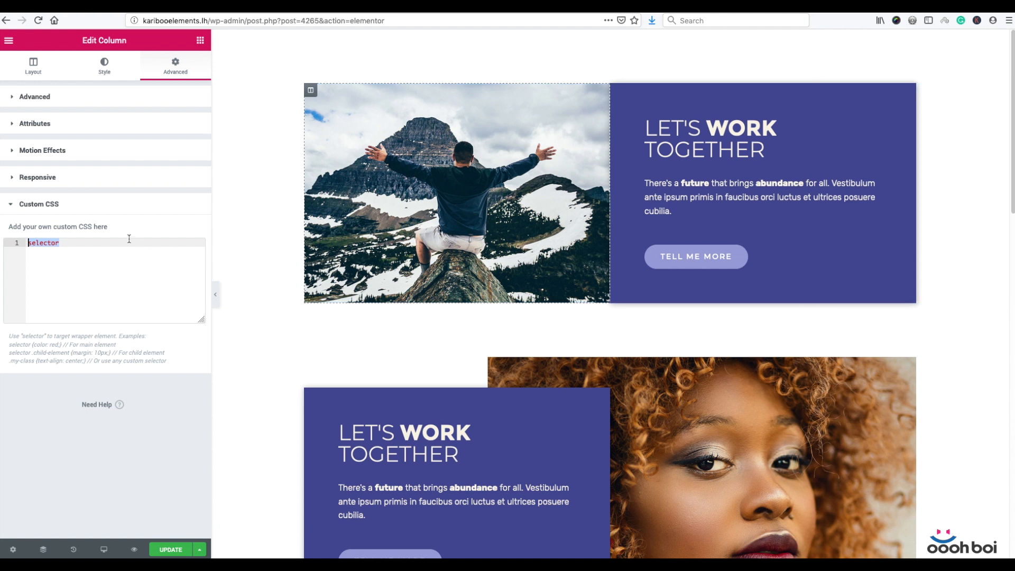
left_click(82, 243)
type(".elemen")
type("tor-ba")
type("ckground-ove")
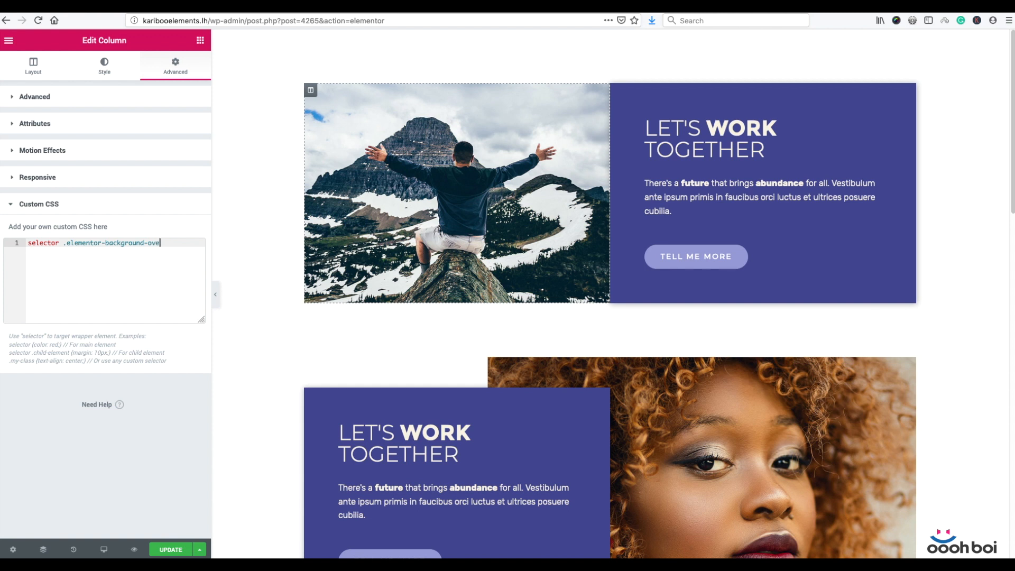
type("rlay {")
Step: Add 'width: 140%' inside the overlay rule so the mountain photo spreads wider
key("Return")
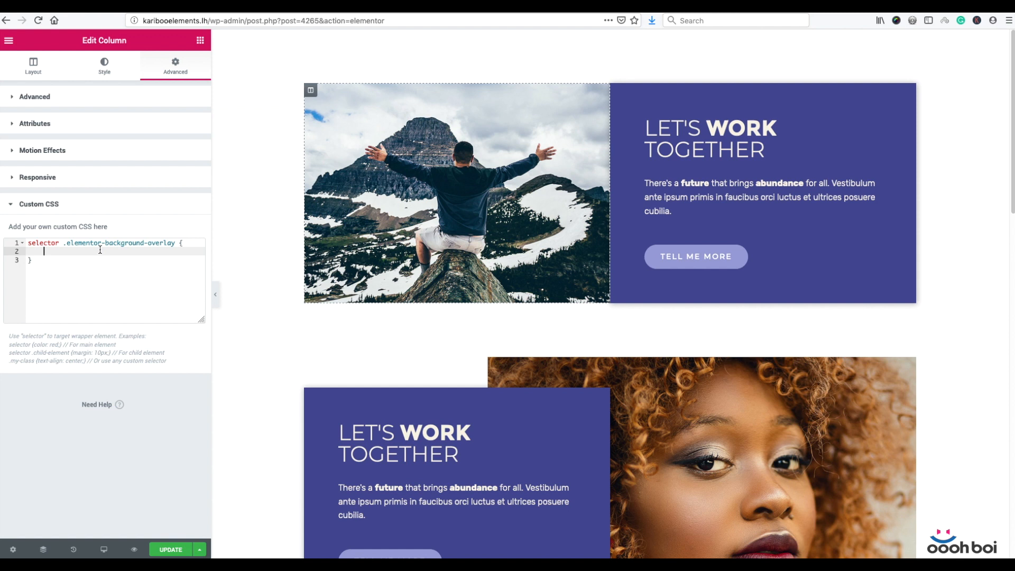
type("wid")
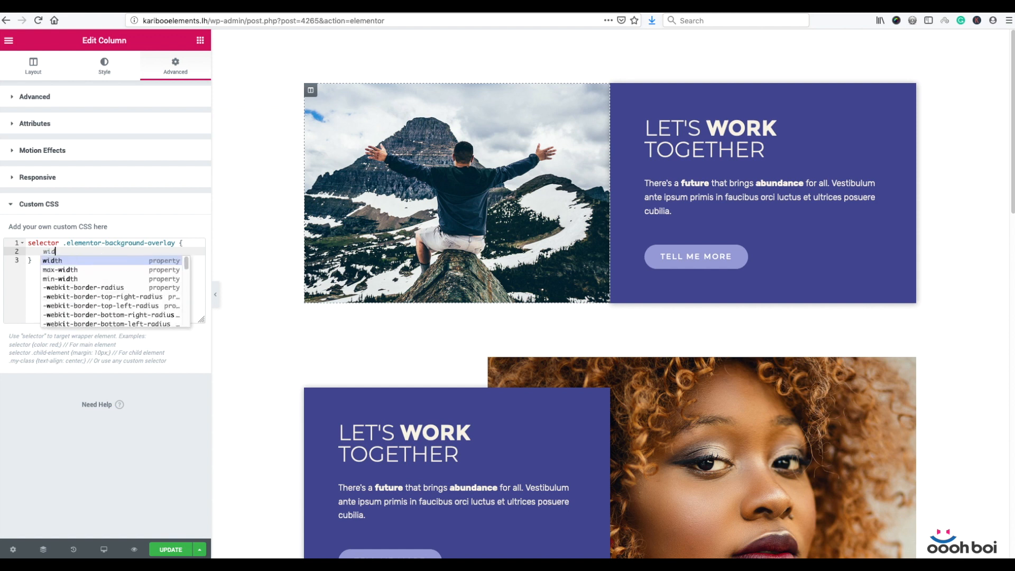
key("Return")
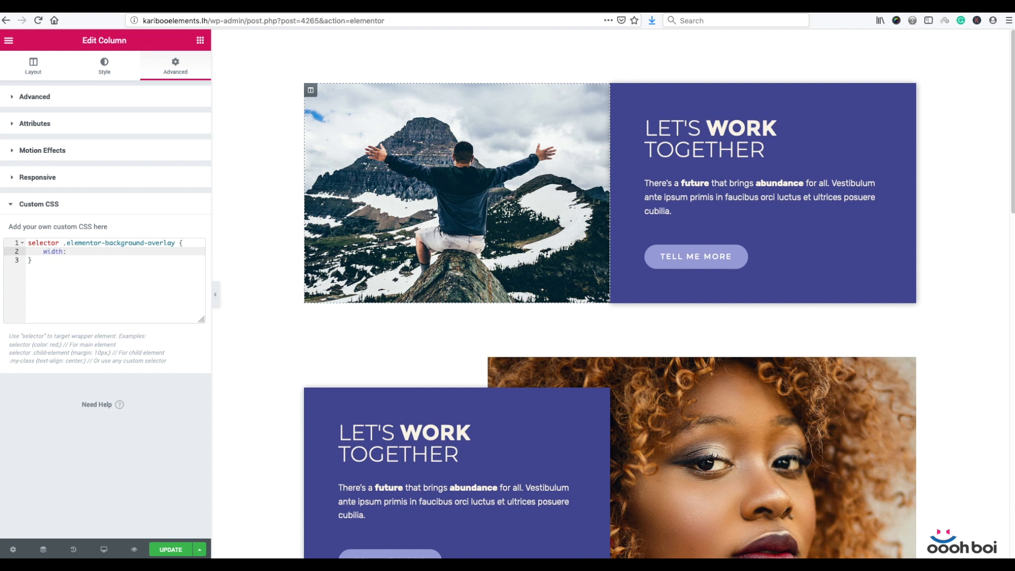
type("140%;")
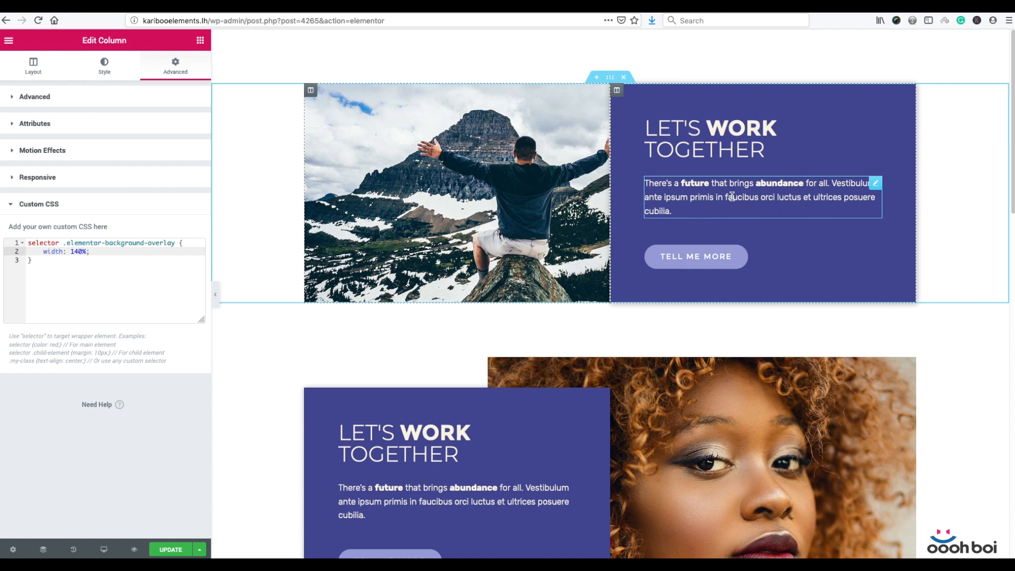
left_click(616, 93)
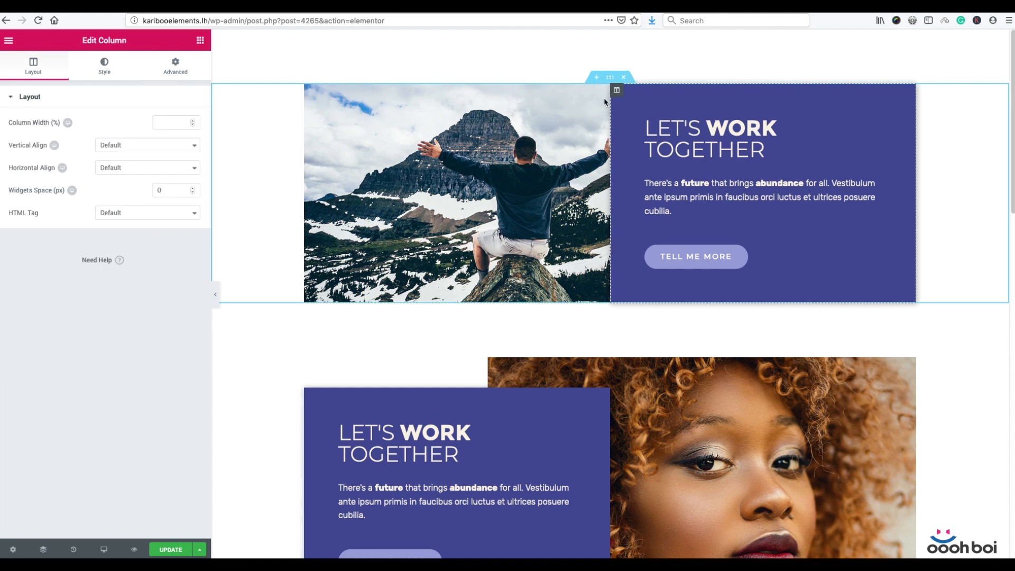
Step: Give the purple text column unlinked percentage margins of 10 top and 10 bottom
left_click(175, 66)
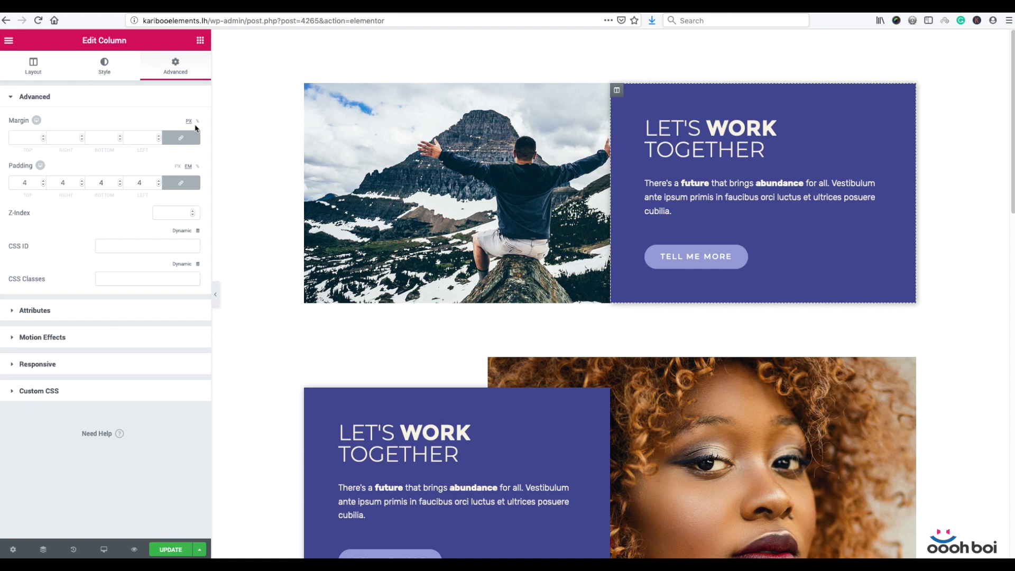
left_click(194, 136)
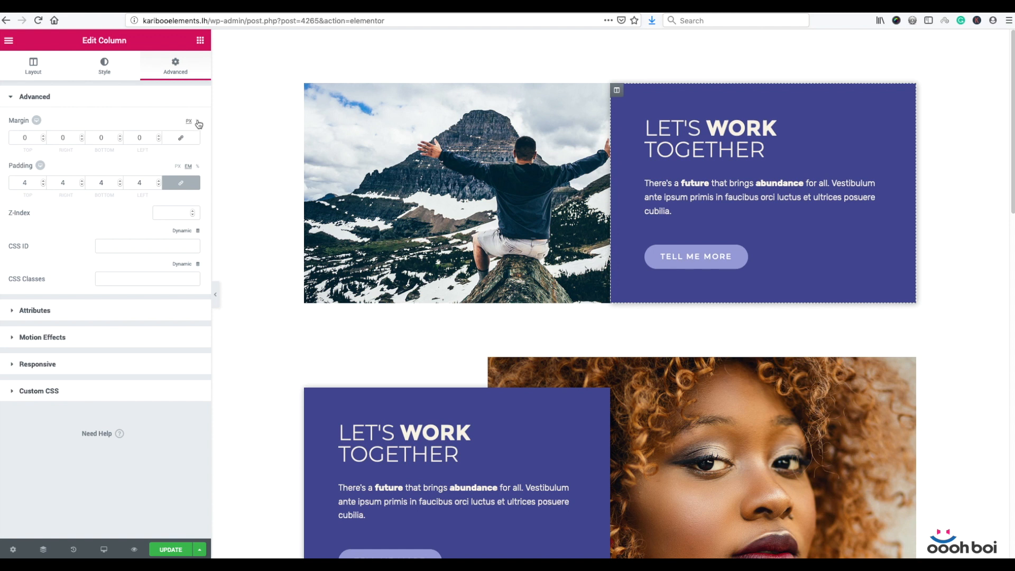
left_click(197, 121)
left_click(25, 138)
type("1")
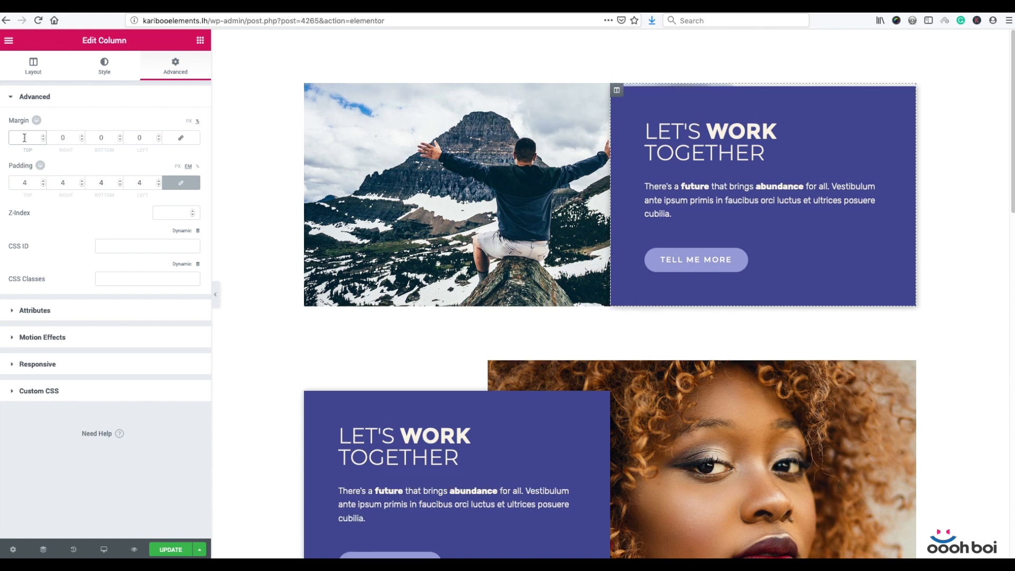
type("0")
left_click(112, 138)
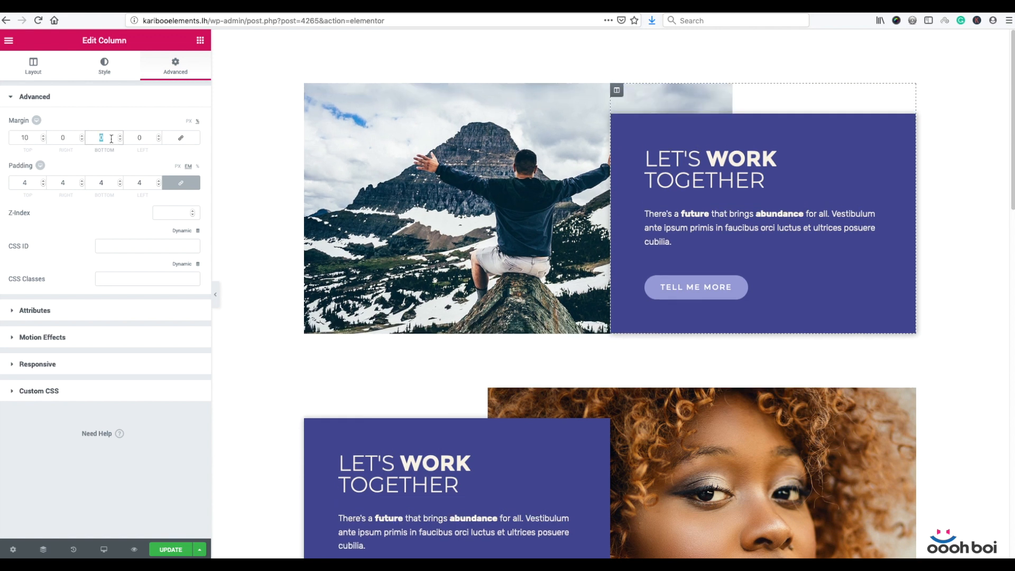
type("10")
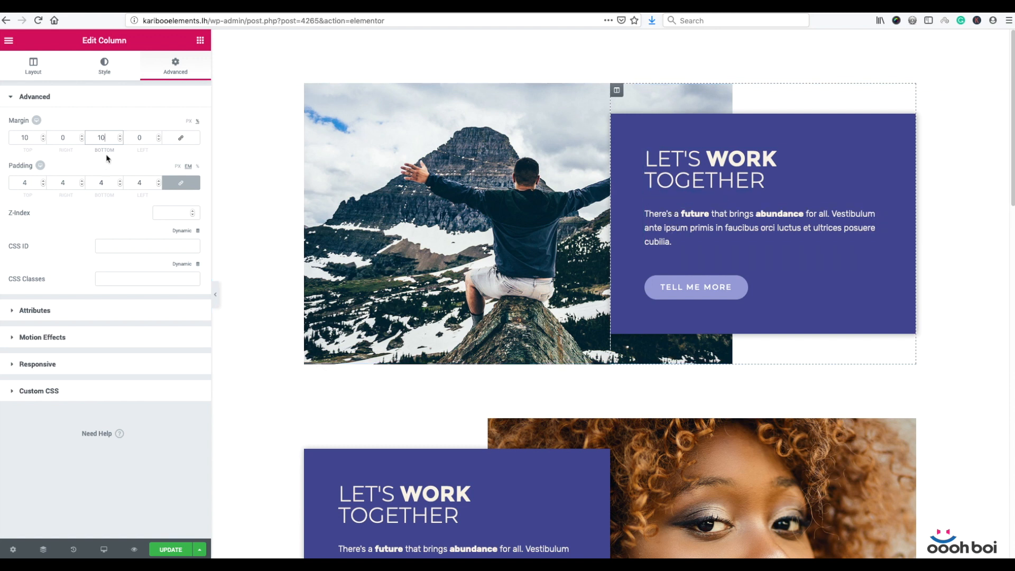
double_click(103, 138)
type("0")
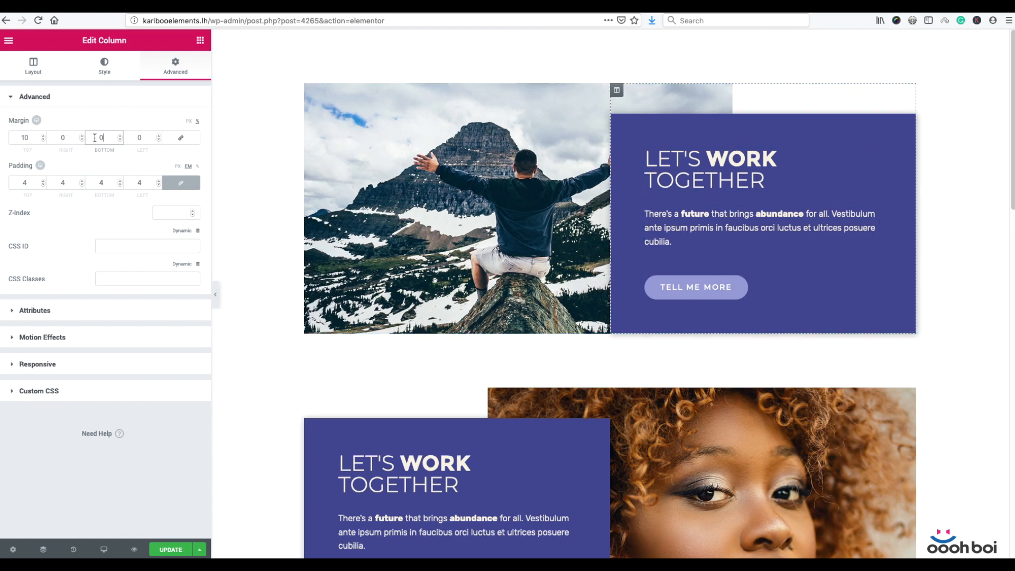
key("BackSpace")
type("10")
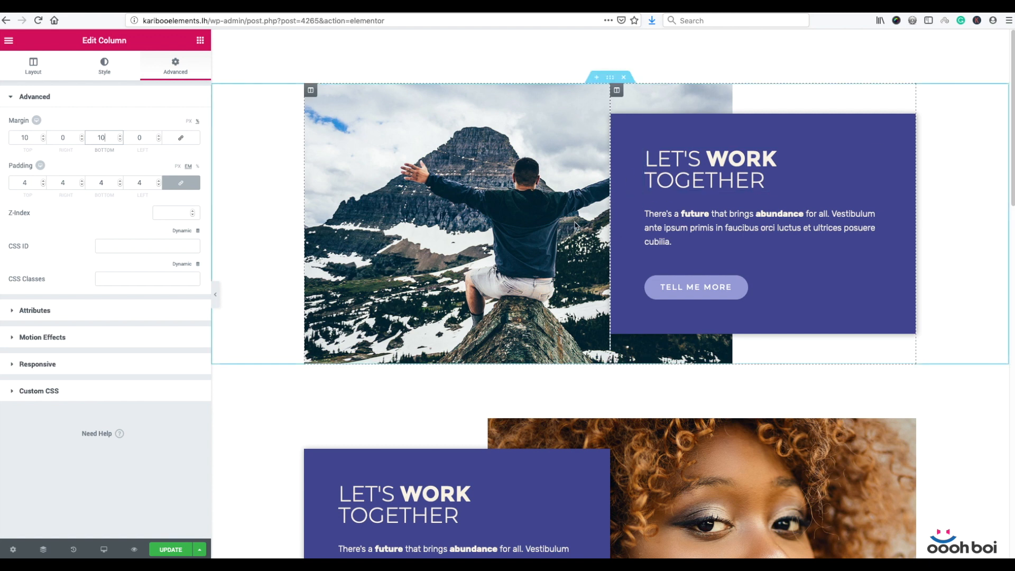
mouse_move(457, 221)
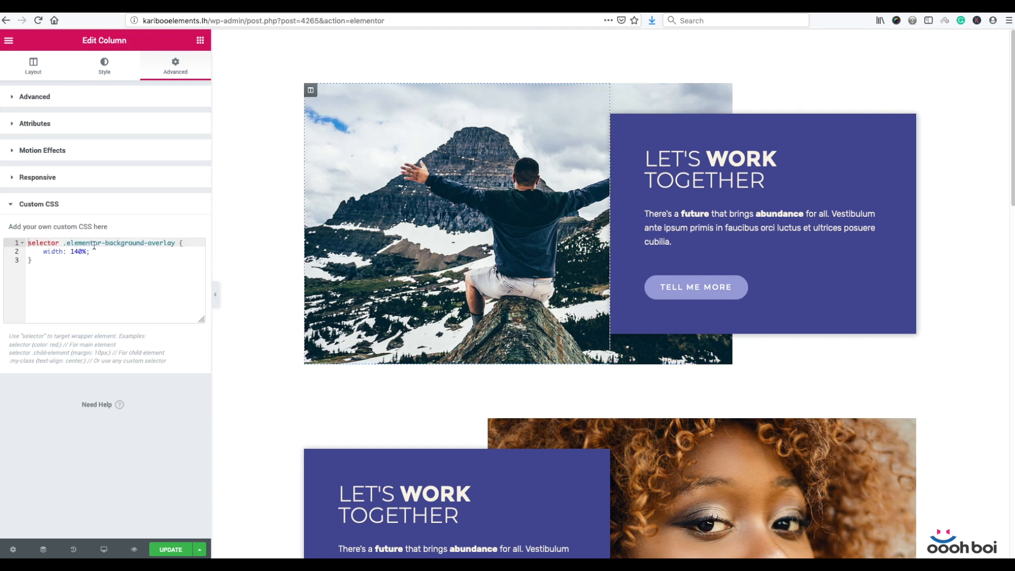
left_click(78, 251)
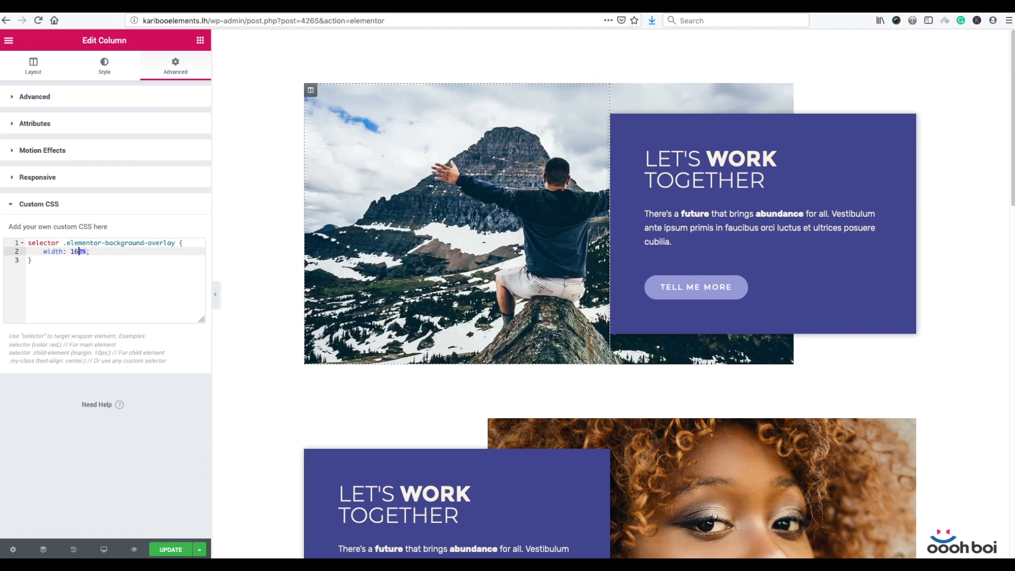
key("BackSpace")
key("BackSpace")
type("20")
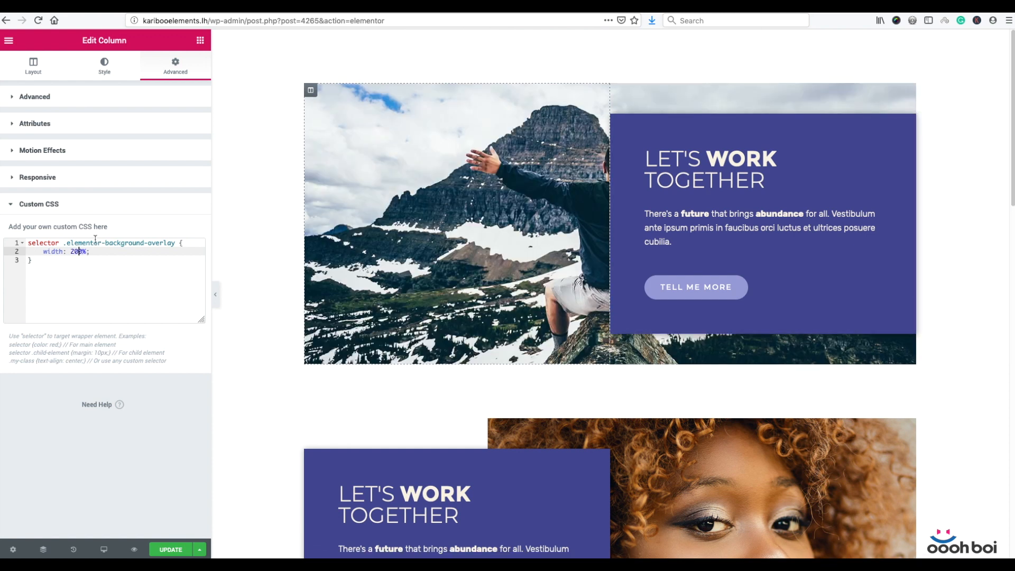
key("BackSpace")
key("BackSpace")
type("1")
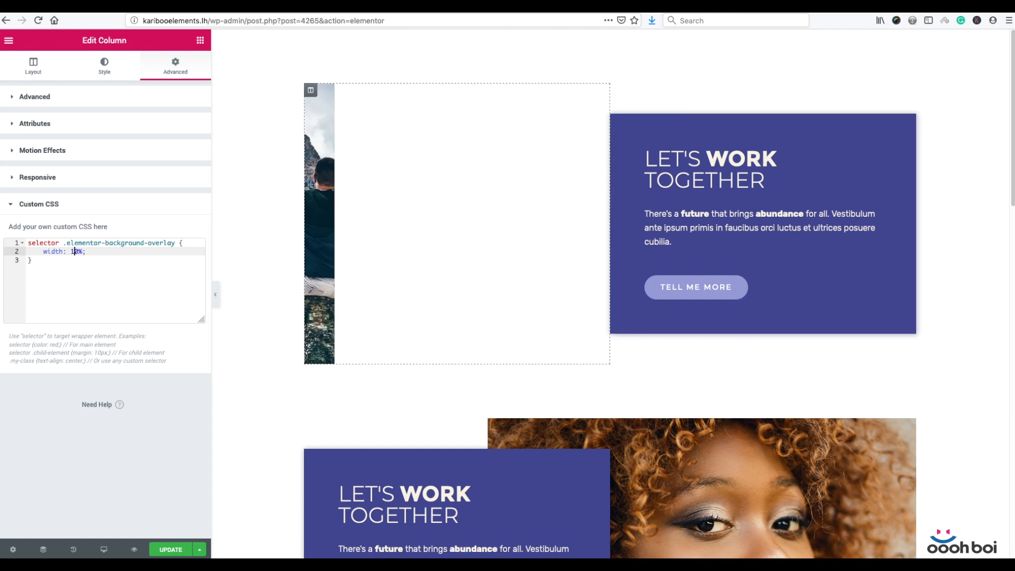
type("4")
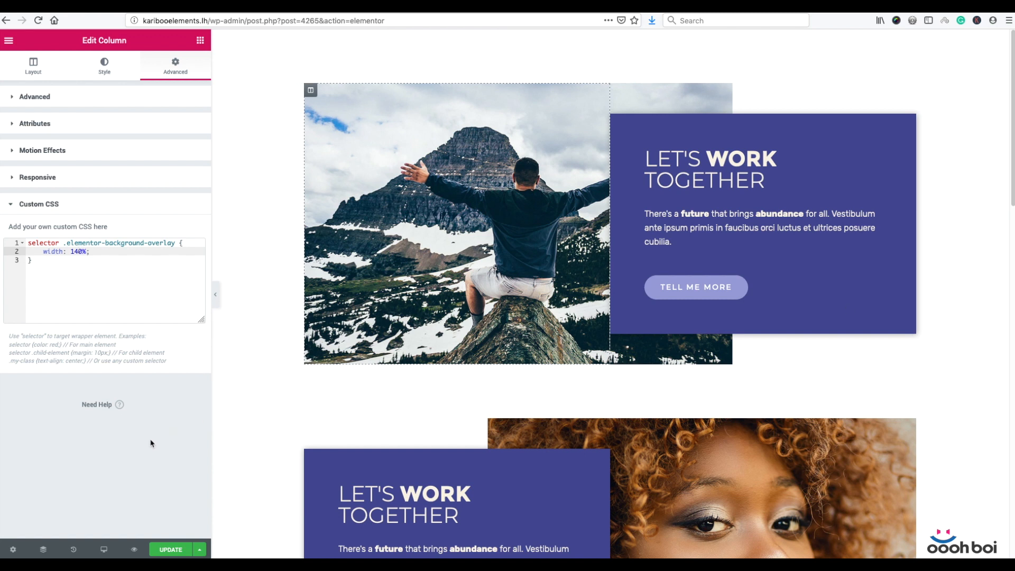
Step: Preview the page at tablet then mobile size and select the mountain image column
left_click(103, 548)
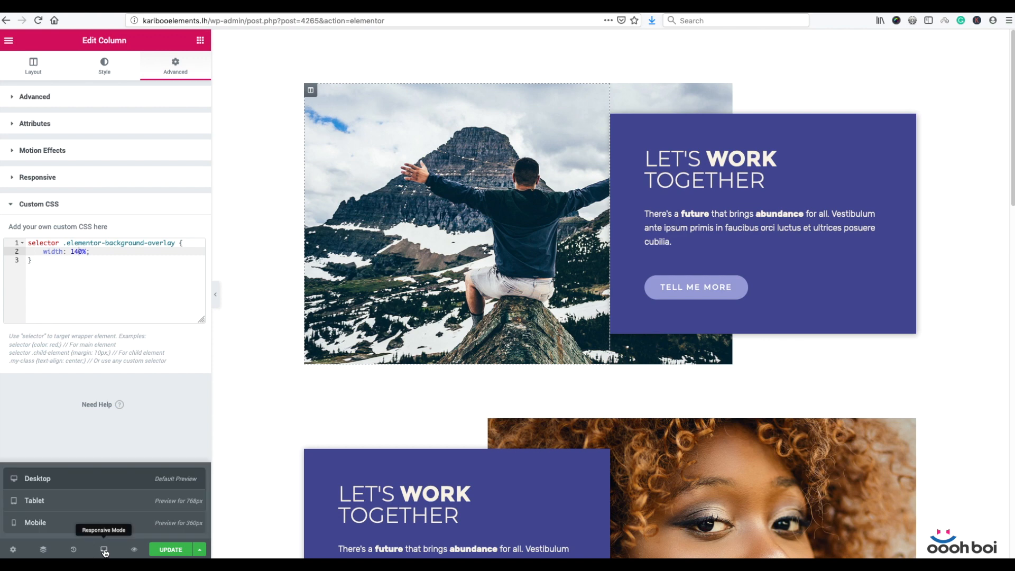
left_click(92, 500)
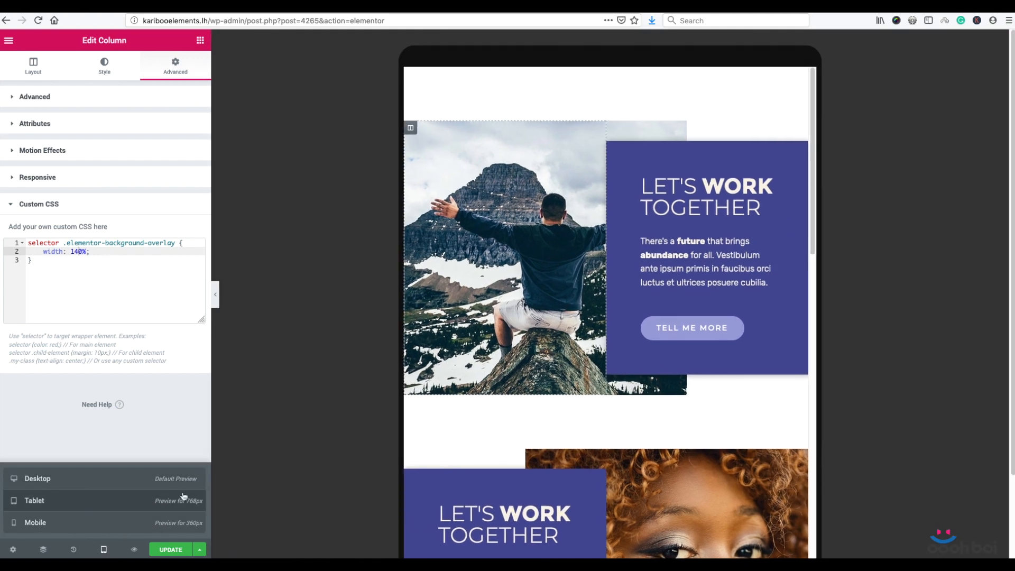
scroll(591, 230, "down", 3)
scroll(591, 230, "down", 2)
scroll(590, 231, "up", 2)
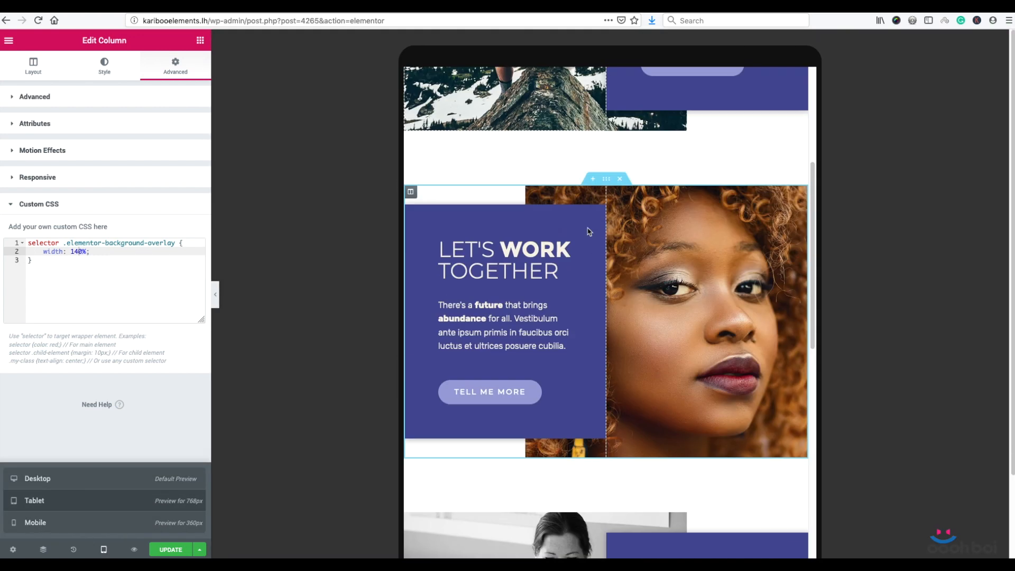
scroll(589, 231, "up", 3)
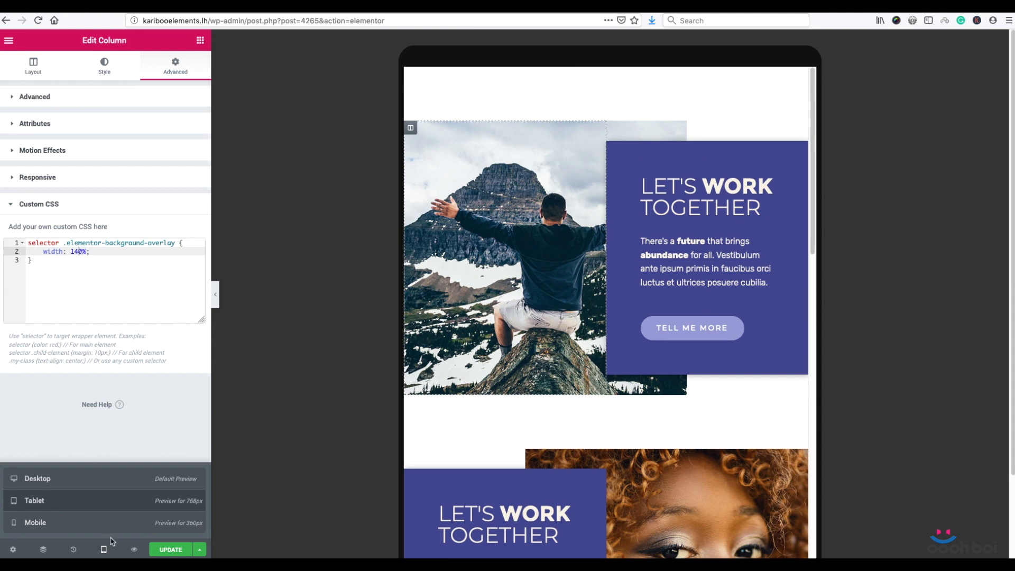
left_click(80, 526)
mouse_move(600, 232)
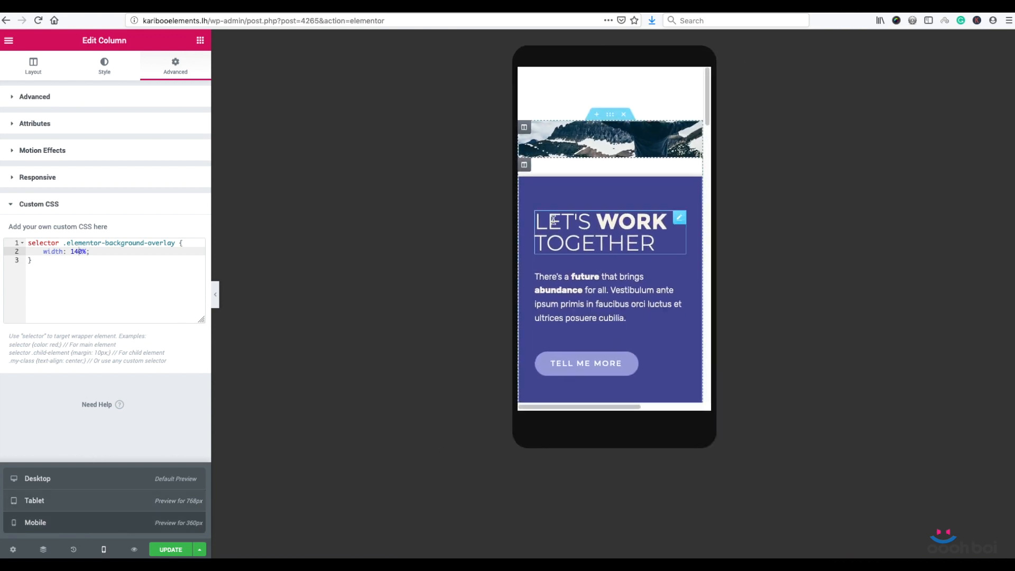
scroll(553, 224, "down", 5)
scroll(554, 224, "down", 3)
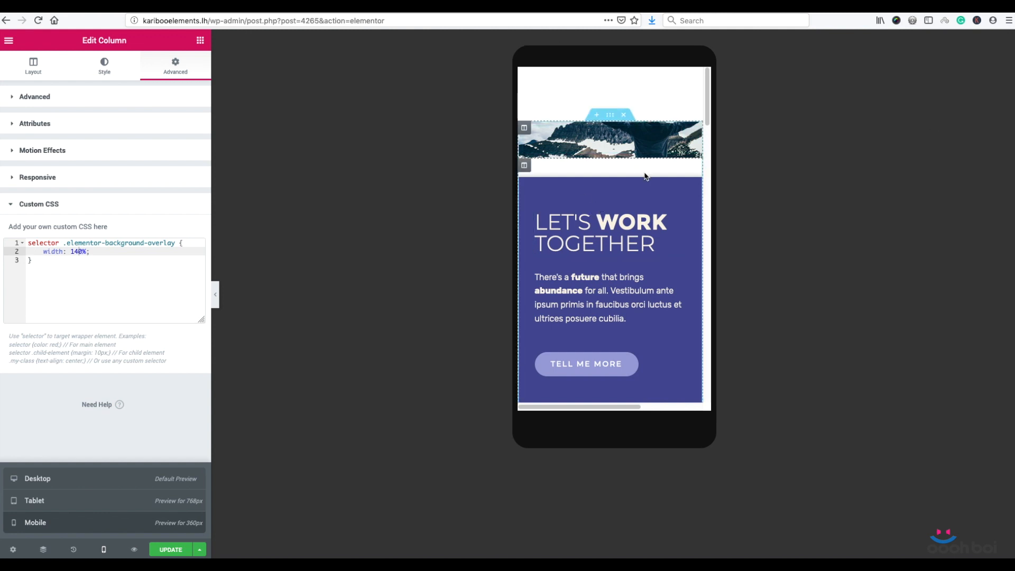
left_click(599, 407)
left_click_drag(600, 408, 608, 410)
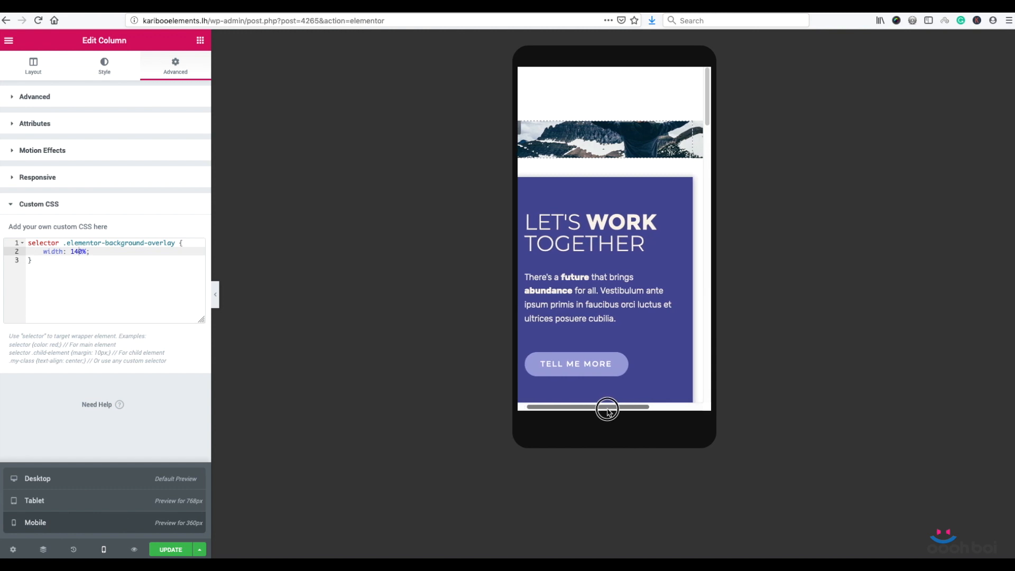
mouse_move(608, 410)
left_mouse_down()
mouse_move(676, 409)
mouse_move(587, 409)
left_mouse_up()
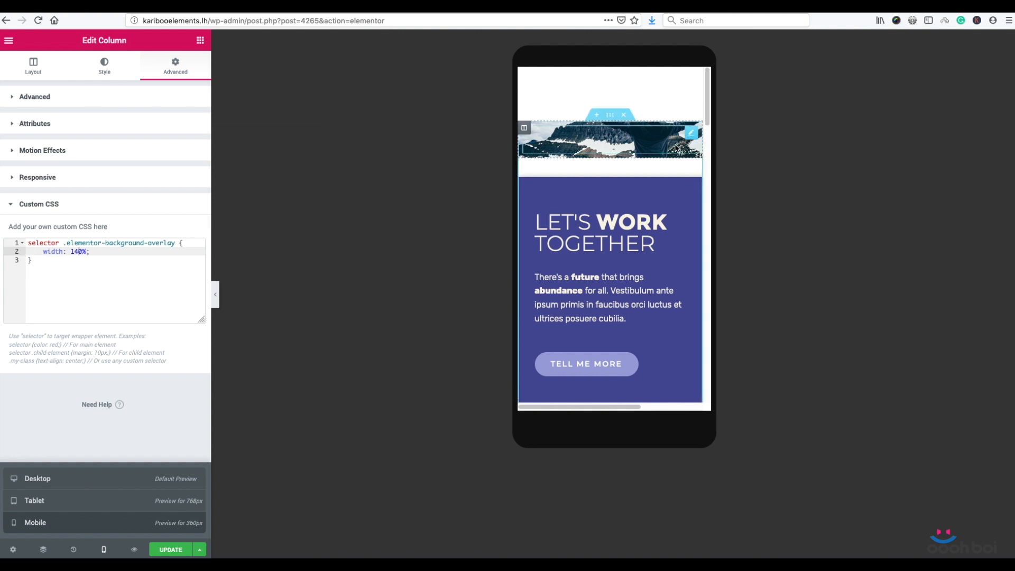
mouse_move(610, 140)
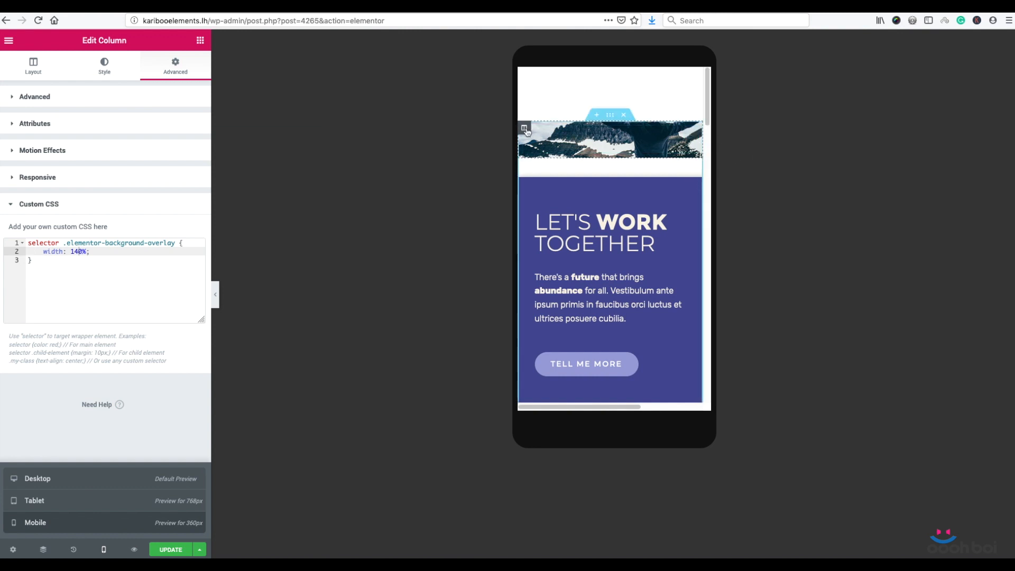
left_click(525, 129)
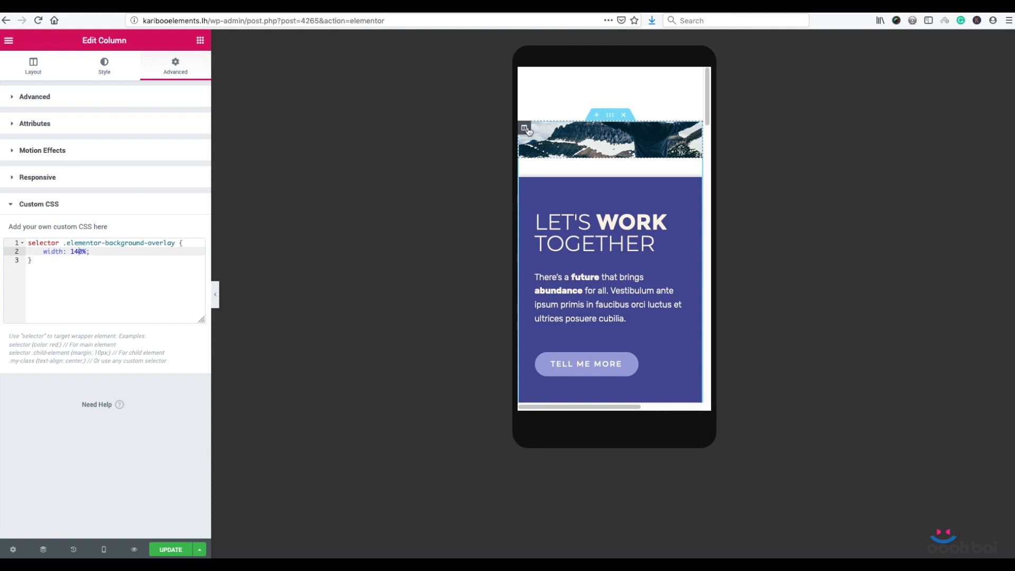
Step: Give the image column unlinked percentage padding of 30 top and 30 bottom on mobile
left_click(161, 98)
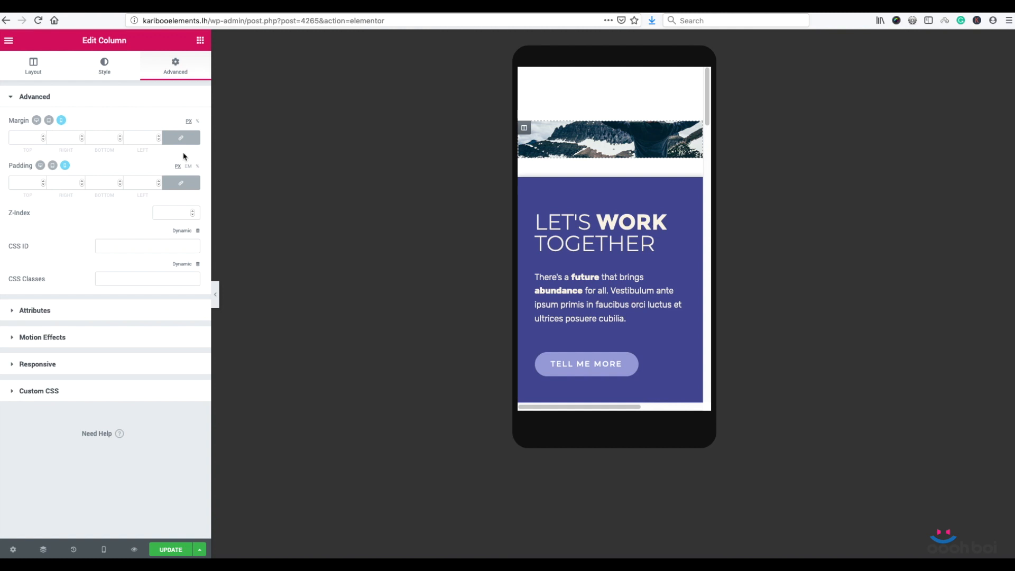
left_click(181, 184)
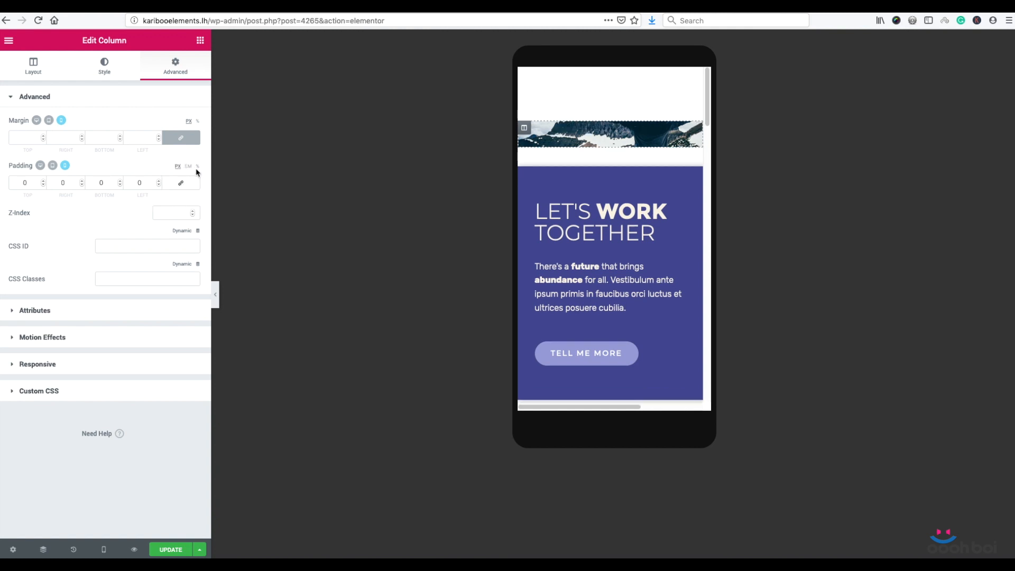
left_click(198, 166)
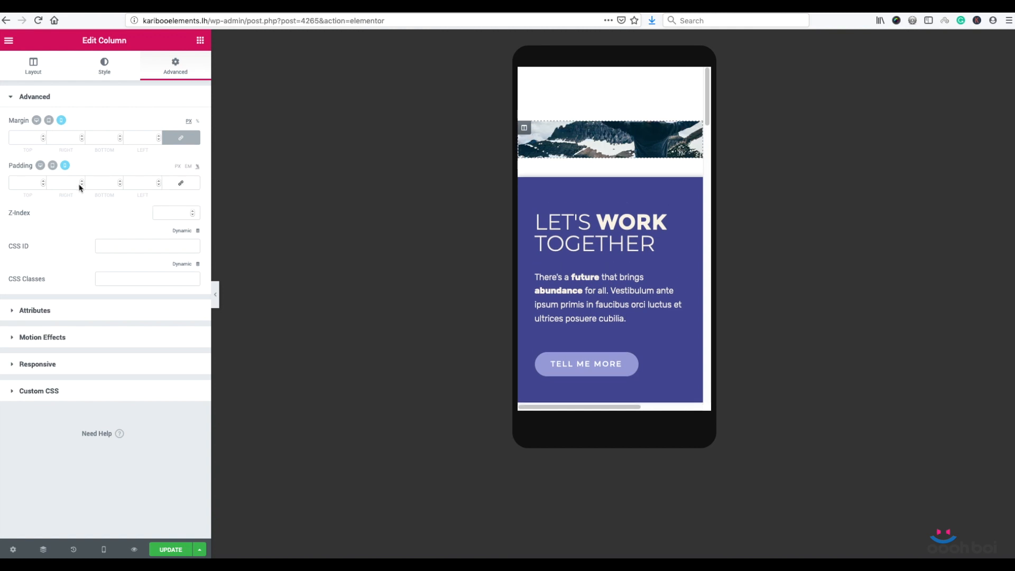
left_click(28, 181)
type("30")
left_click(108, 182)
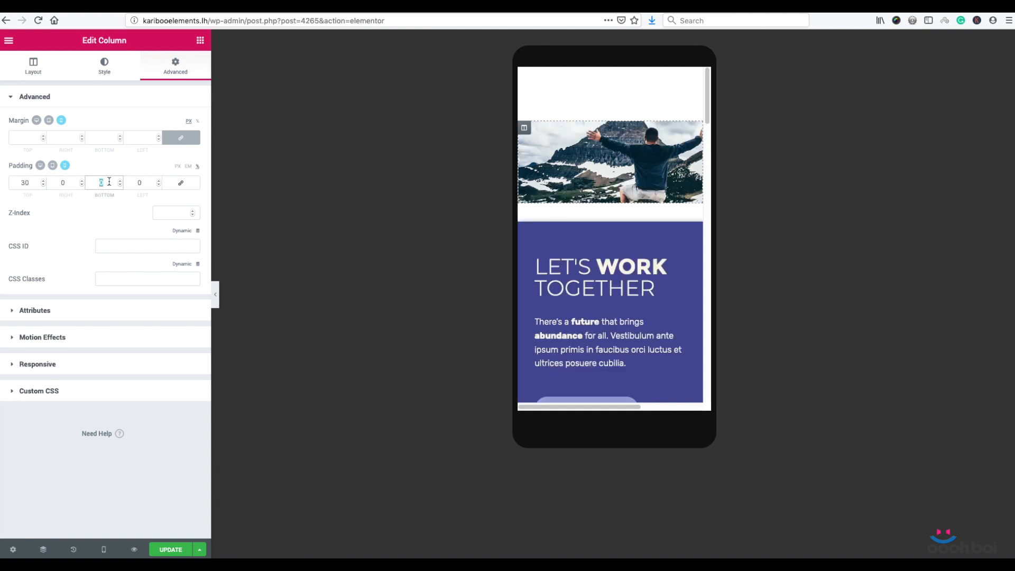
type("30")
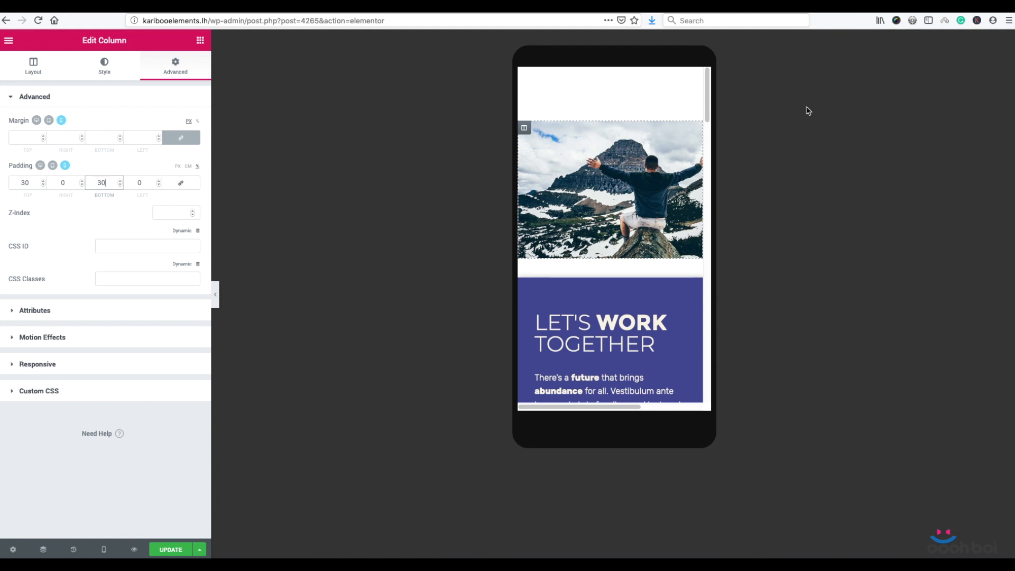
scroll(557, 283, "down", 4)
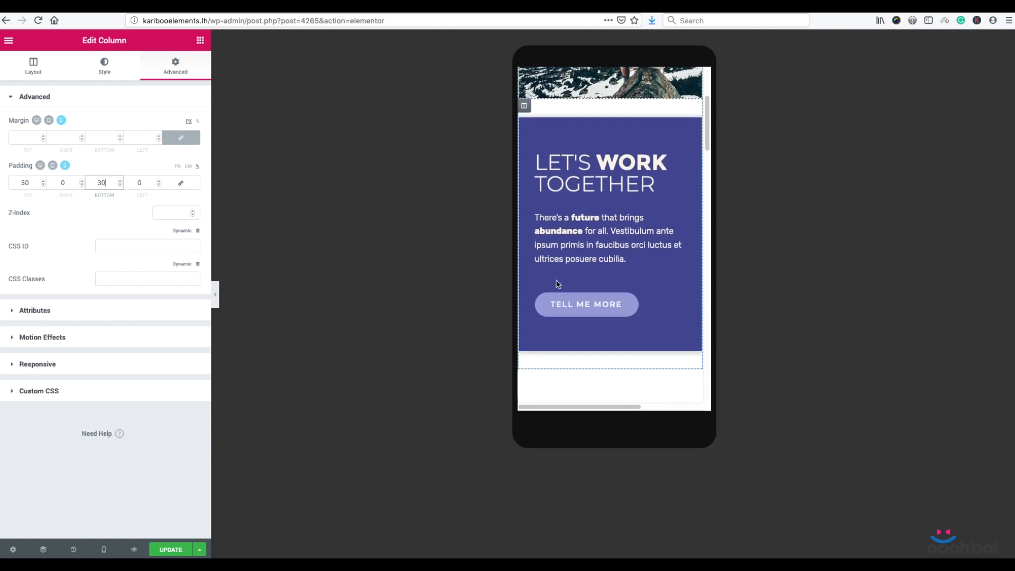
scroll(555, 238, "up", 2)
Step: Set the purple text column's linked Margin to 0 on mobile, then reselect the mountain image column
left_click(524, 130)
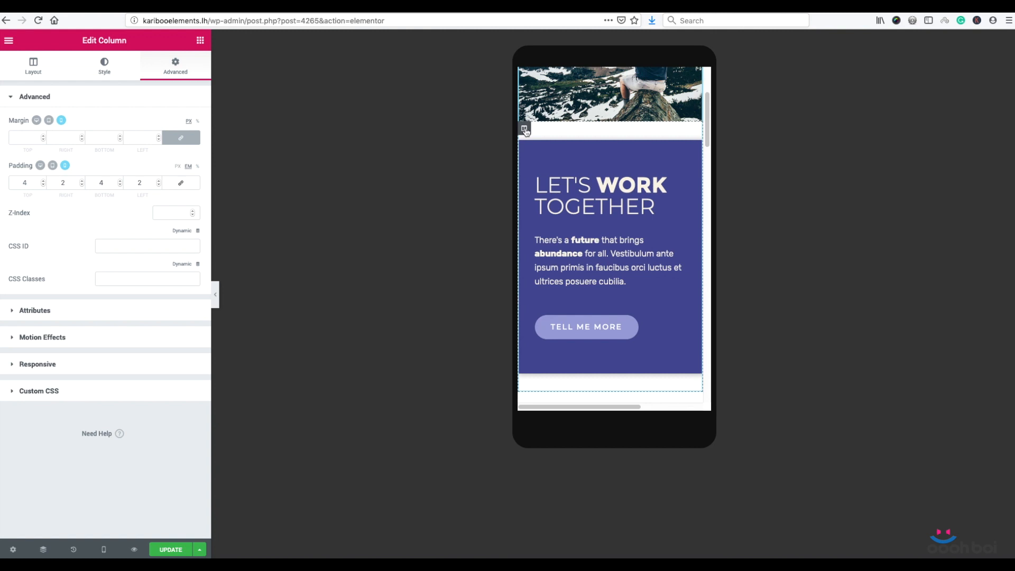
left_click(139, 138)
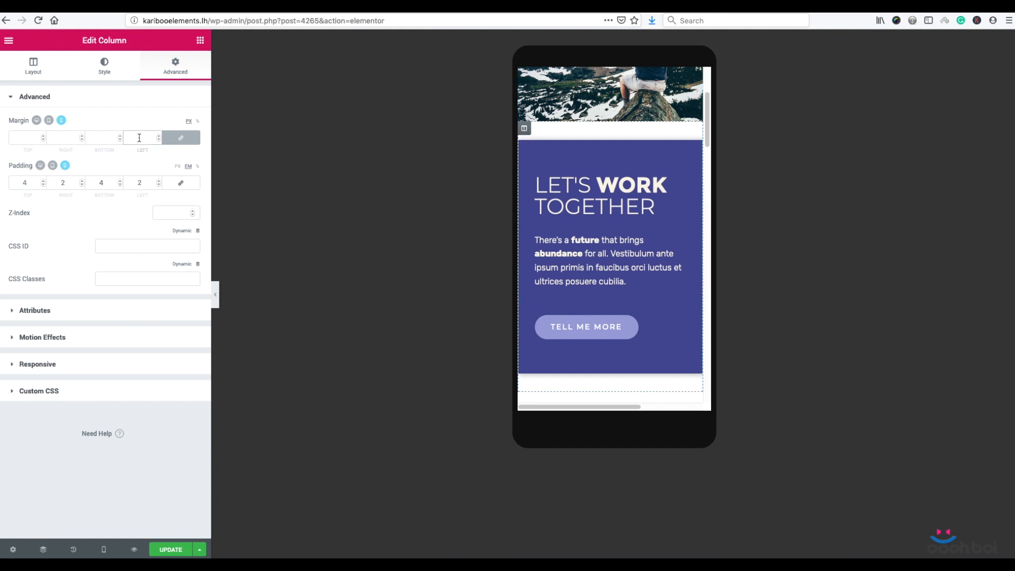
type("0")
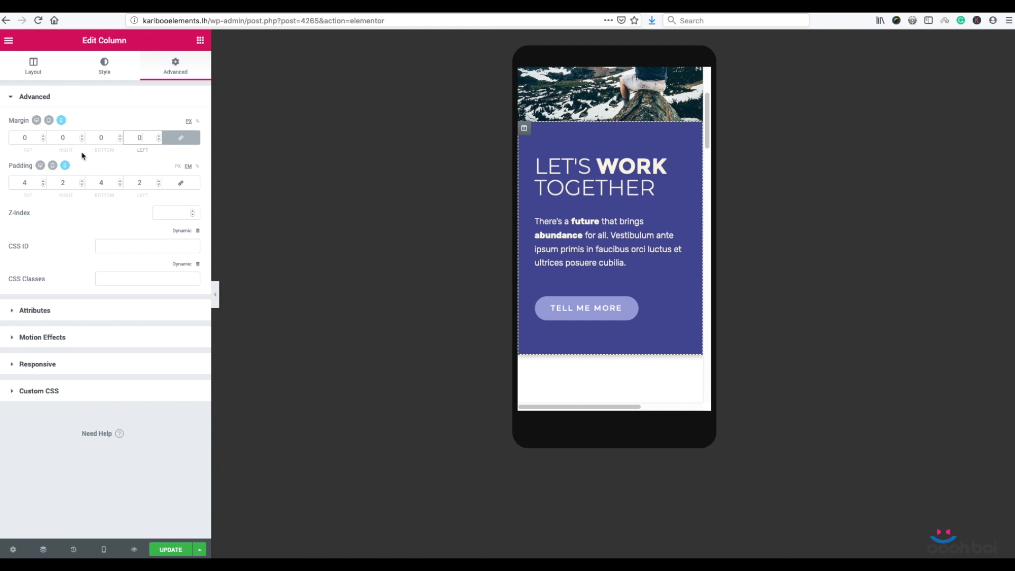
scroll(603, 131, "up", 1)
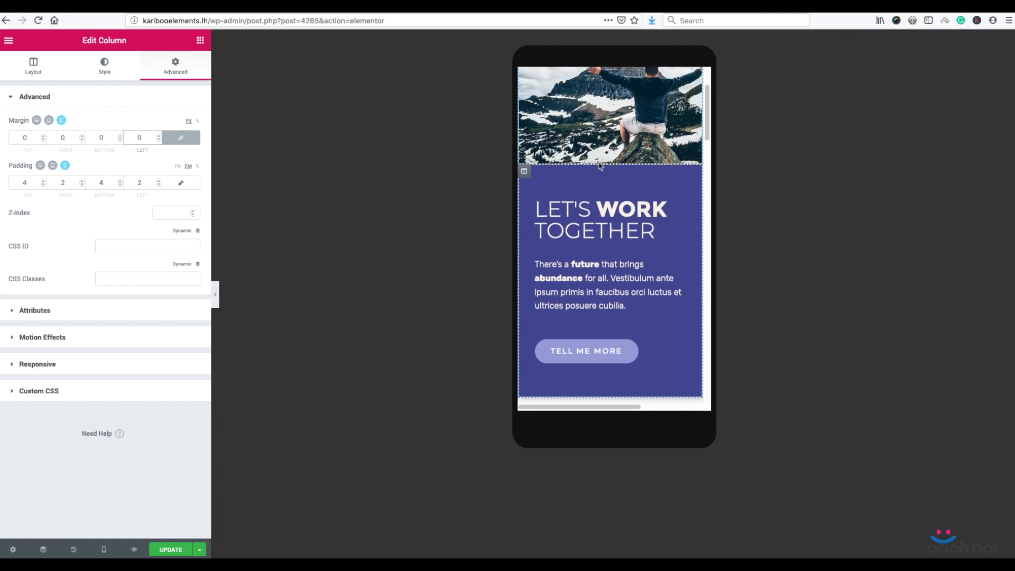
scroll(600, 168, "up", 1)
scroll(599, 174, "up", 1)
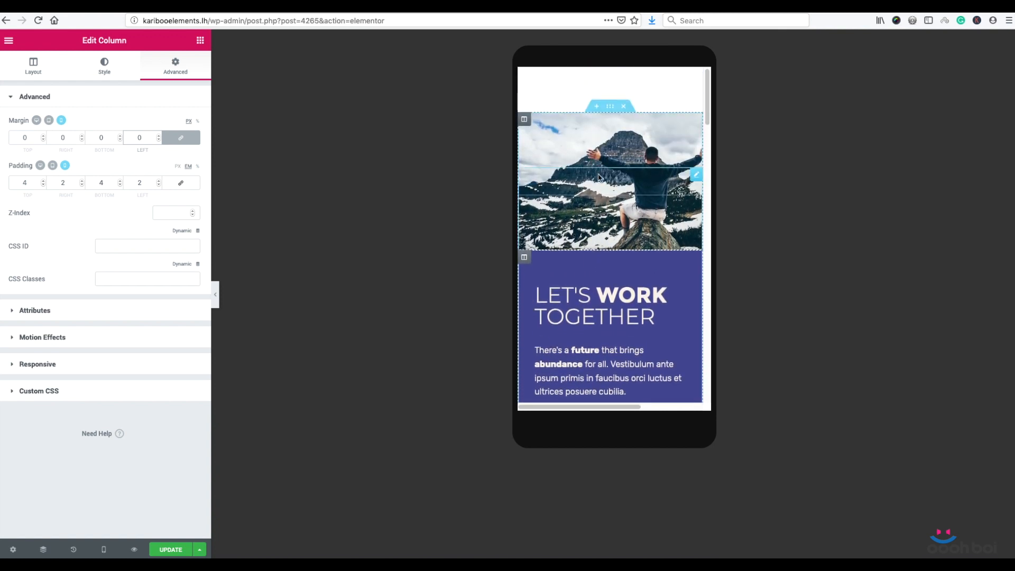
scroll(603, 191, "down", 2)
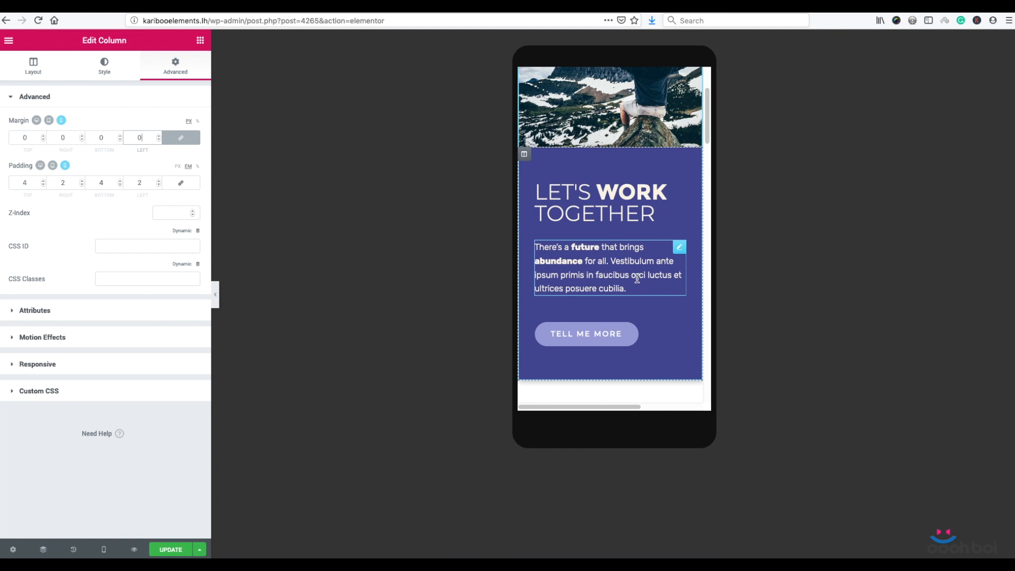
scroll(637, 280, "down", 1)
scroll(639, 280, "up", 2)
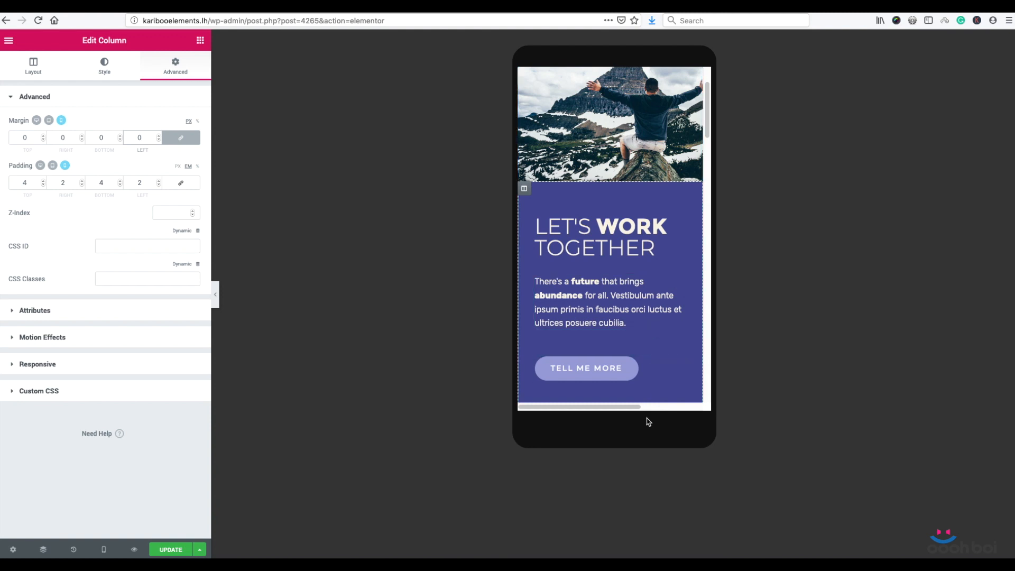
mouse_move(603, 410)
left_mouse_down()
mouse_move(674, 403)
mouse_move(576, 412)
left_mouse_up()
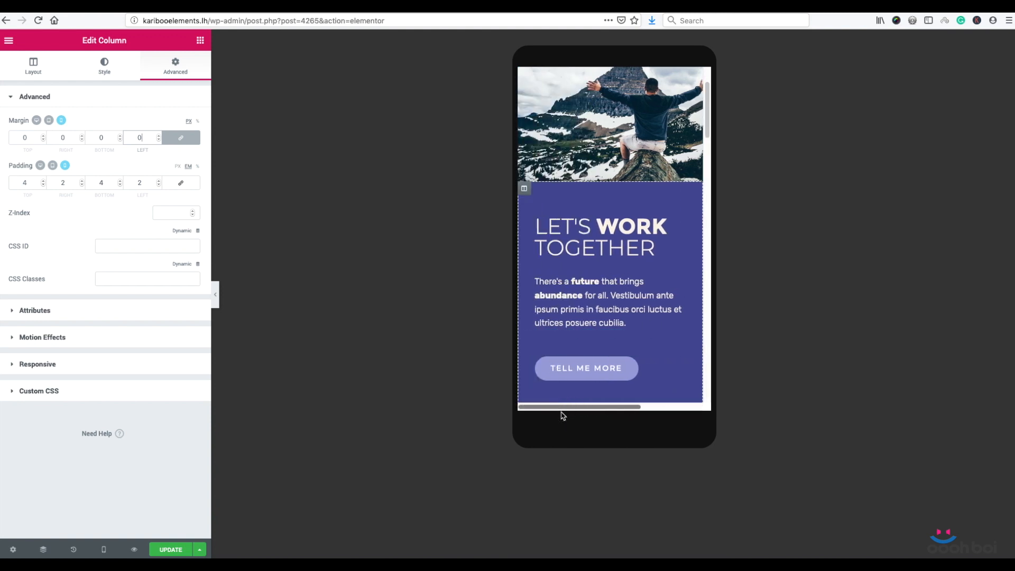
mouse_move(610, 124)
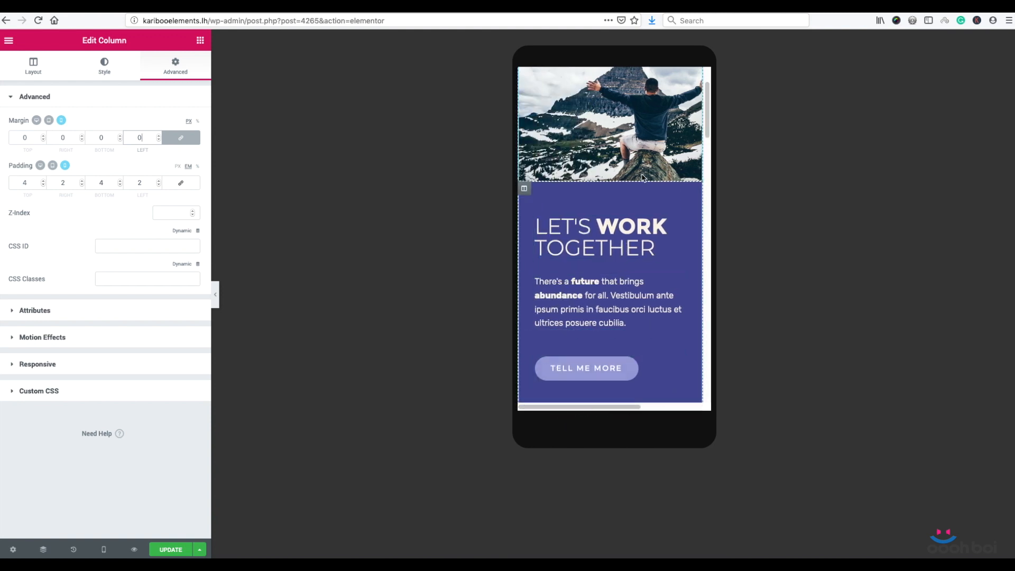
scroll(603, 238, "up", 2)
left_click(525, 112)
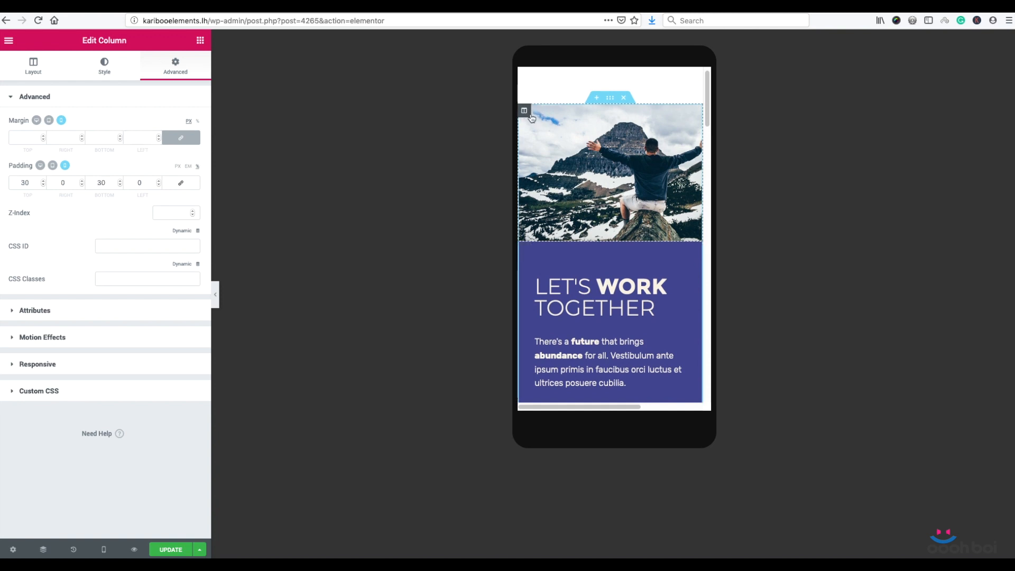
Step: Reveal the image column's Custom CSS and place the caret below the overlay rule with width: 140%
left_click(135, 392)
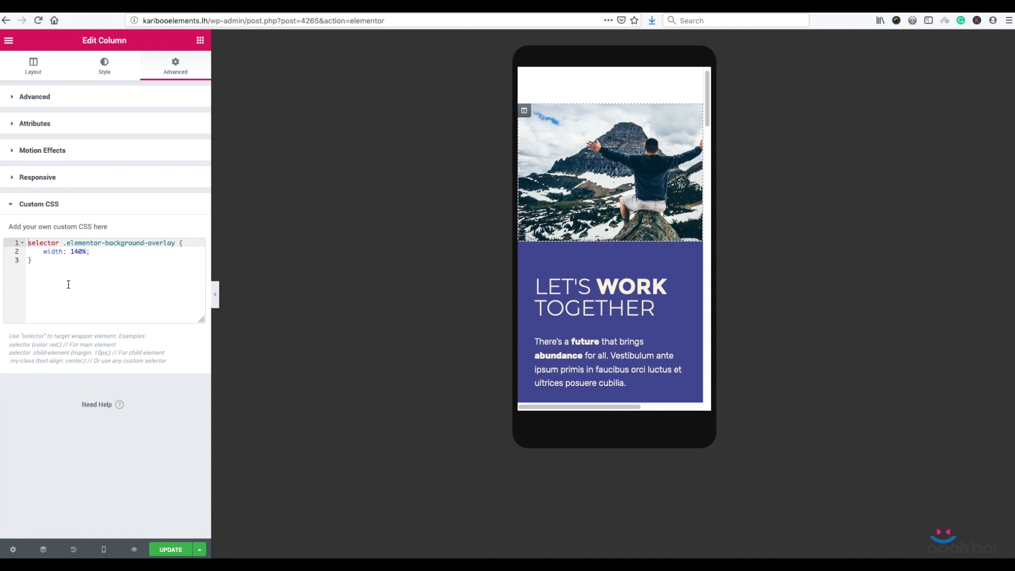
left_click(27, 268)
left_click(38, 263)
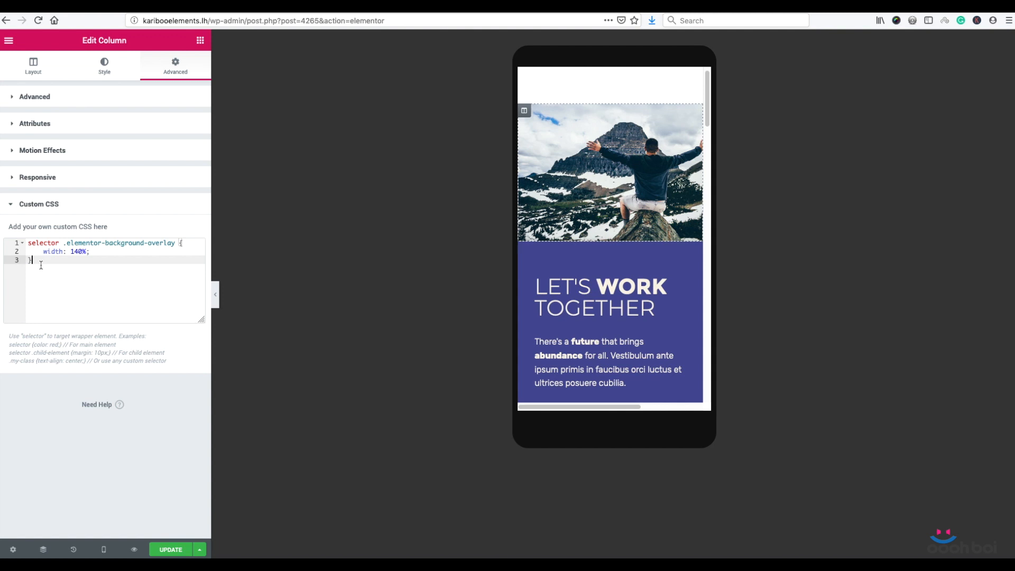
key("Return")
type("@med")
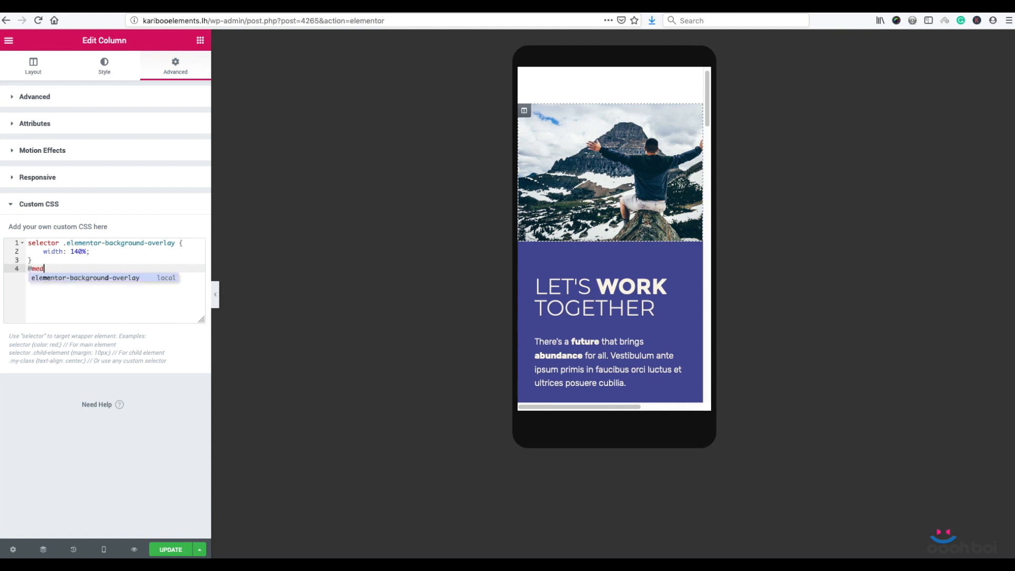
type("ia() ")
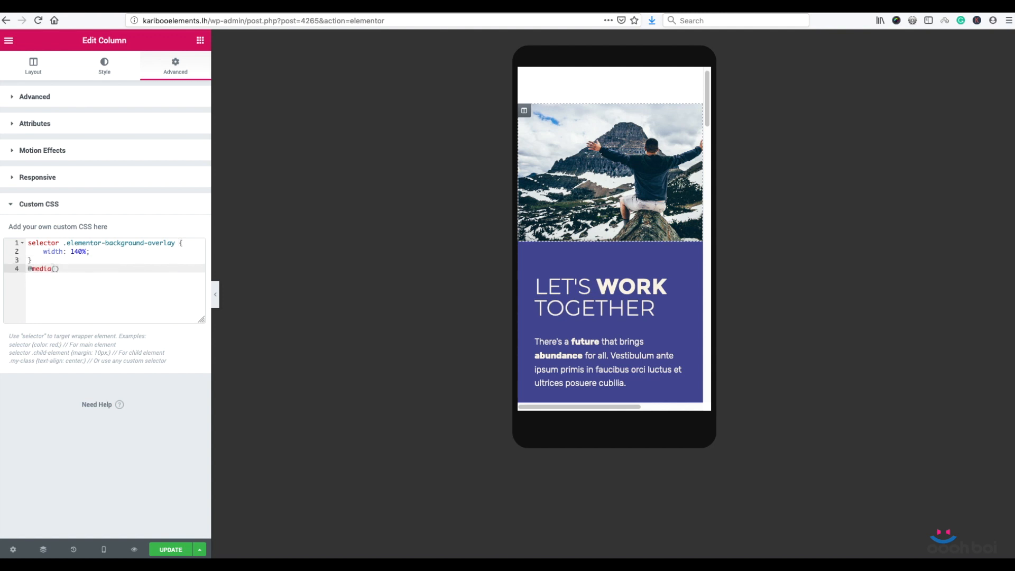
type("{")
key("Return")
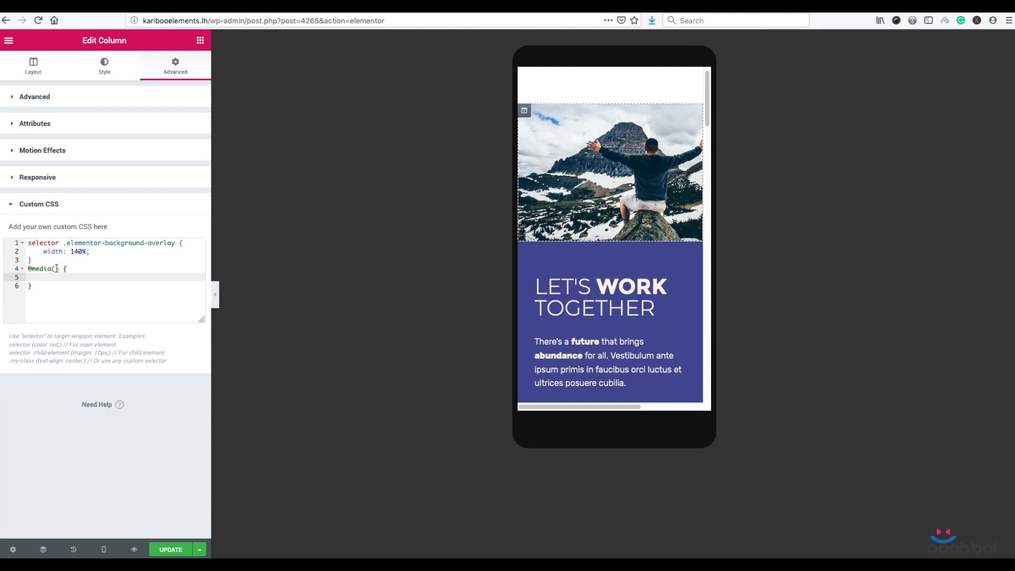
left_click(57, 269)
type("max-")
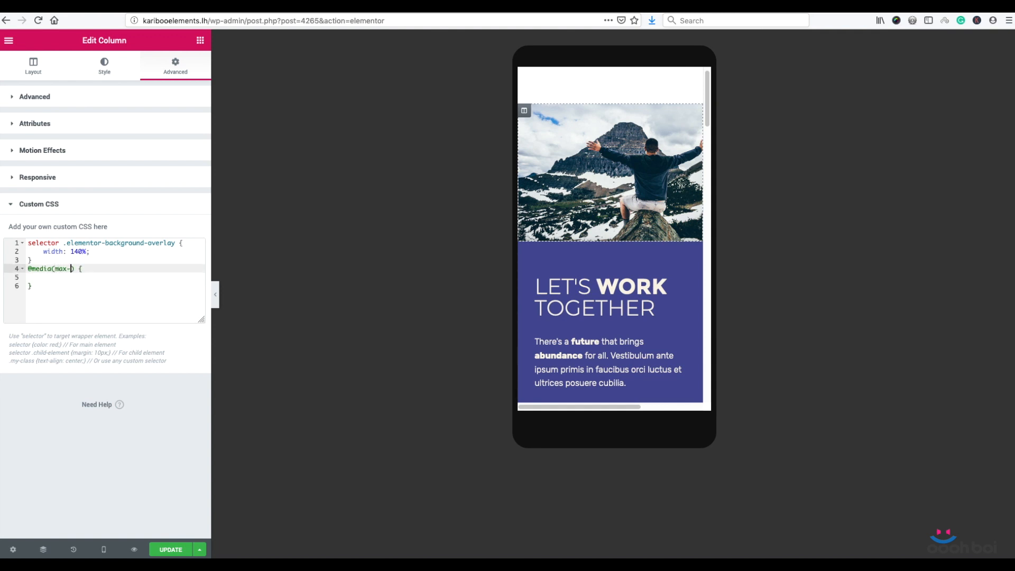
type("width: ")
type("767")
type("px")
left_click_drag(9, 258, 15, 249)
key("ctrl+c")
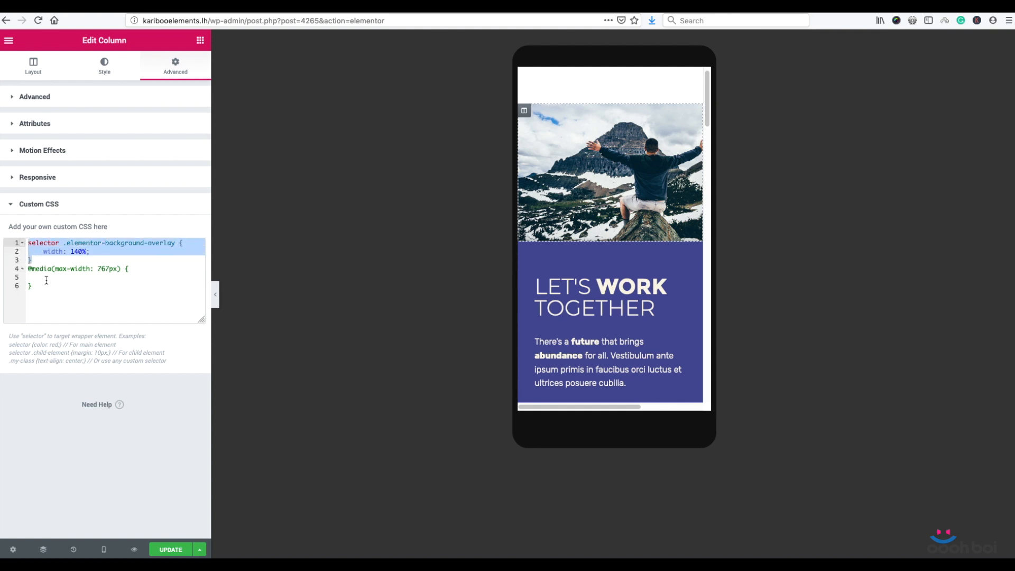
left_click_drag(46, 277, 26, 278)
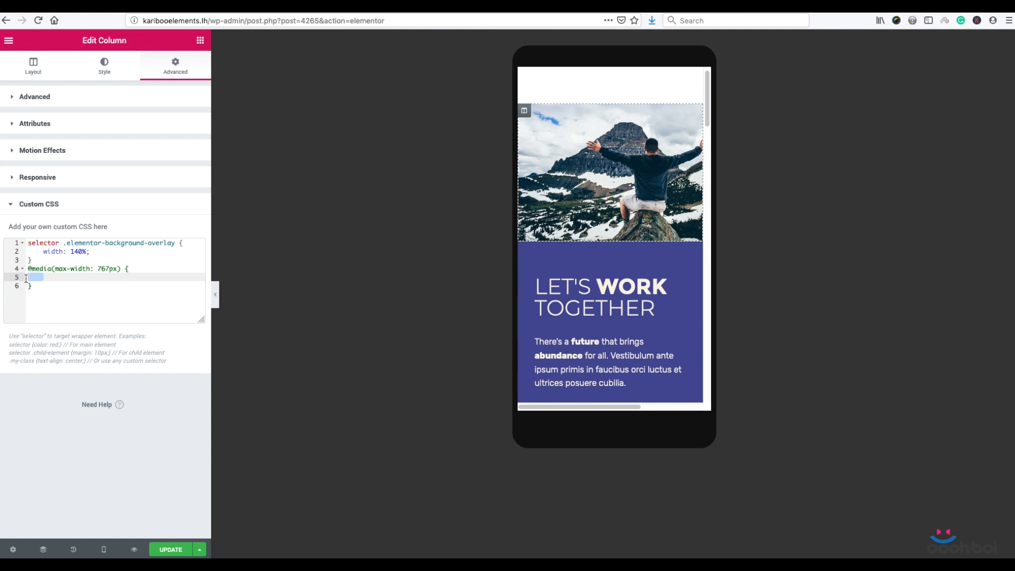
key("ctrl+v")
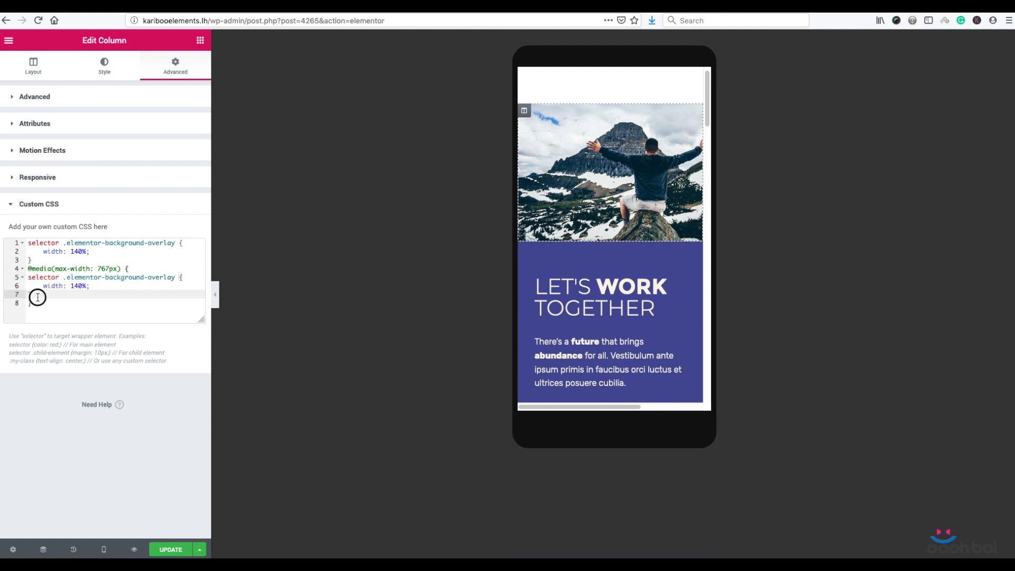
Step: Indent the pasted rule and change its width from 140% to 100% for phones
left_click_drag(37, 294, 18, 276)
key("Tab")
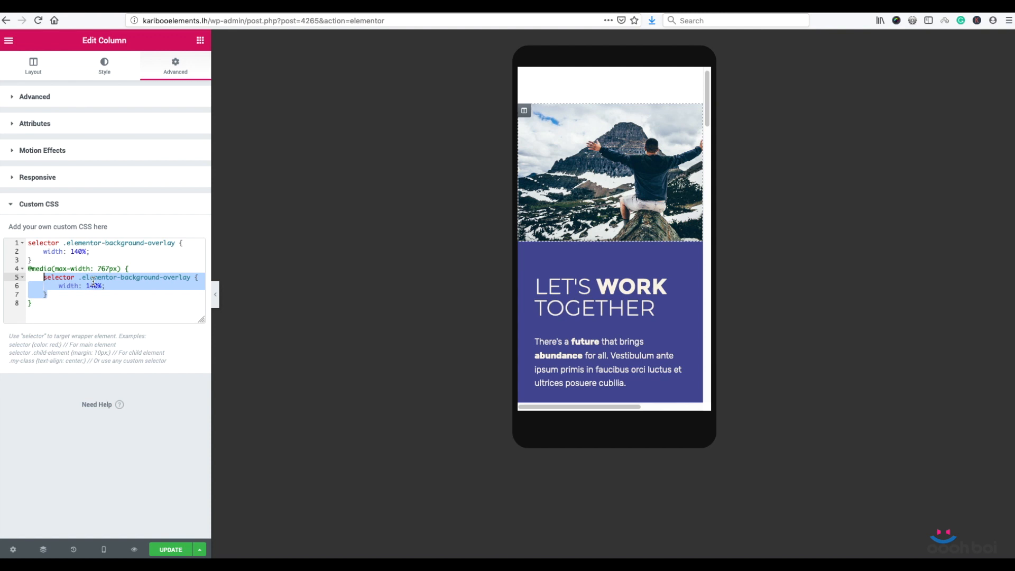
left_click(95, 285)
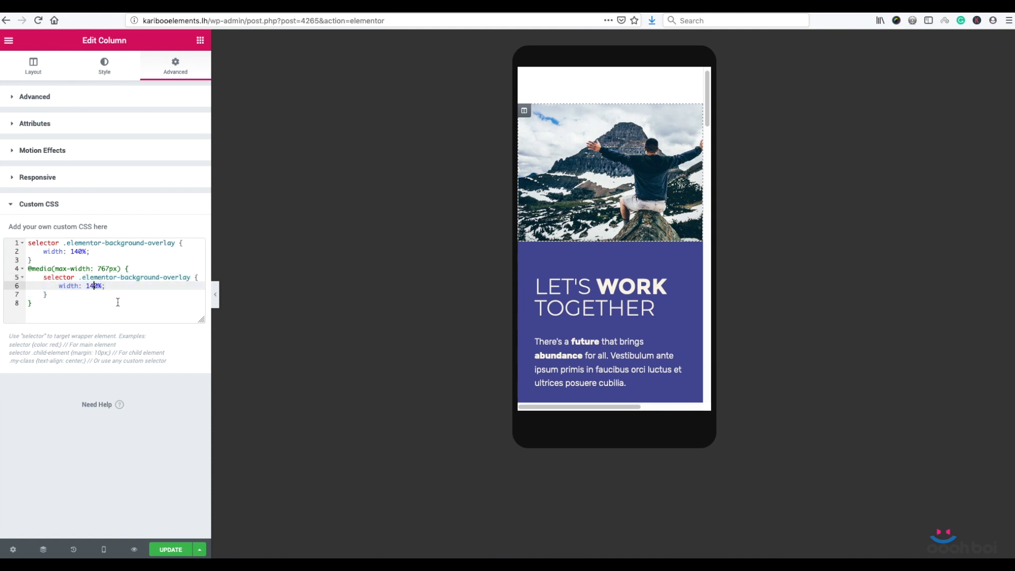
key("BackSpace")
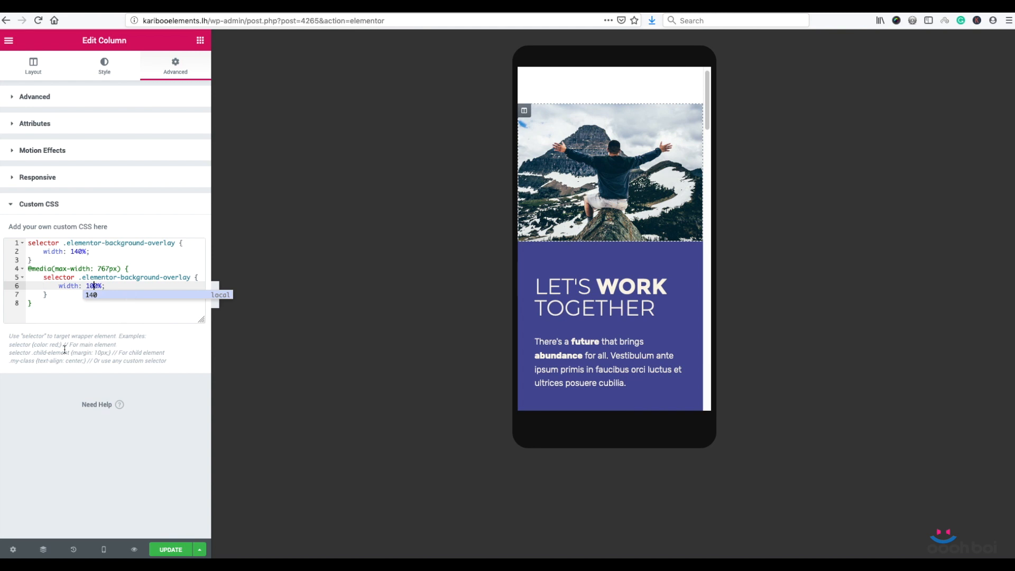
left_click(77, 286)
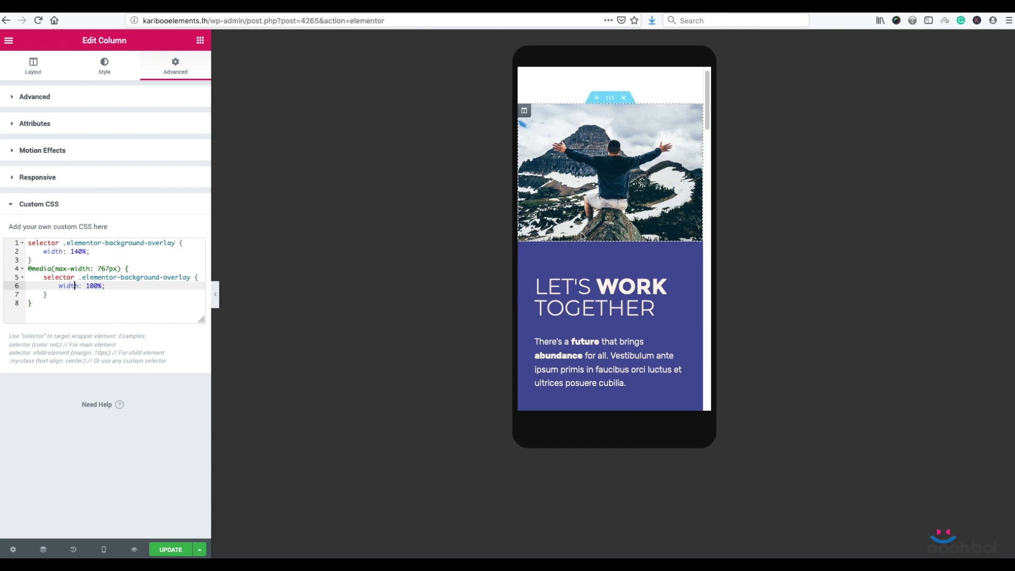
scroll(628, 242, "down", 5)
scroll(628, 241, "up", 5)
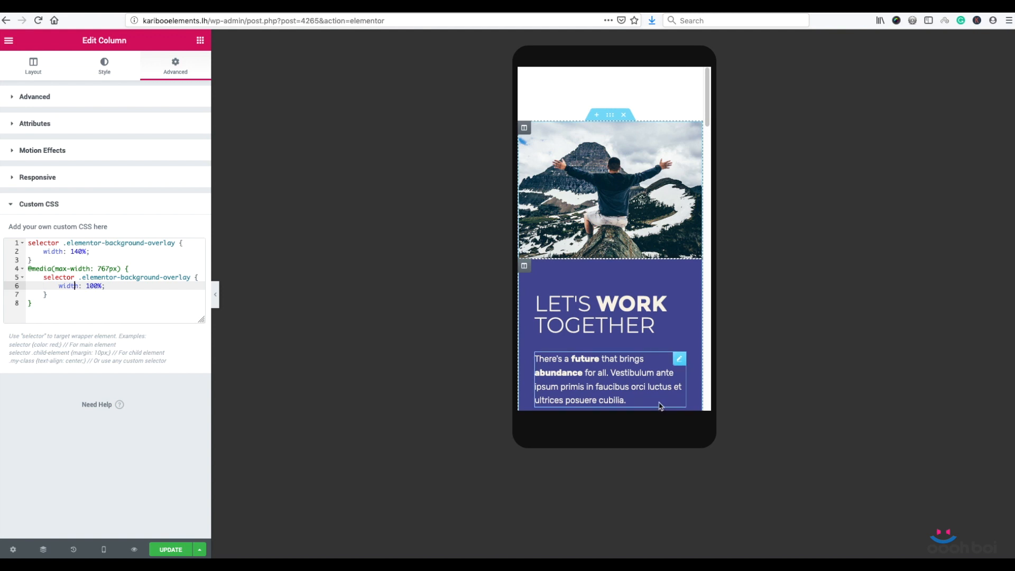
left_click(103, 549)
Step: Switch the preview back to Desktop layout
left_click(100, 481)
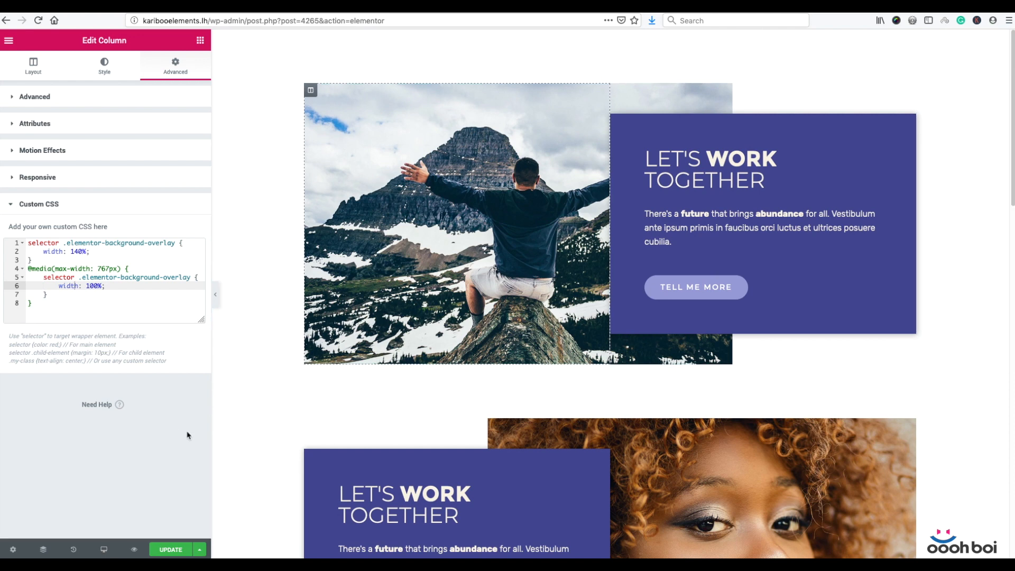
scroll(843, 277, "down", 3)
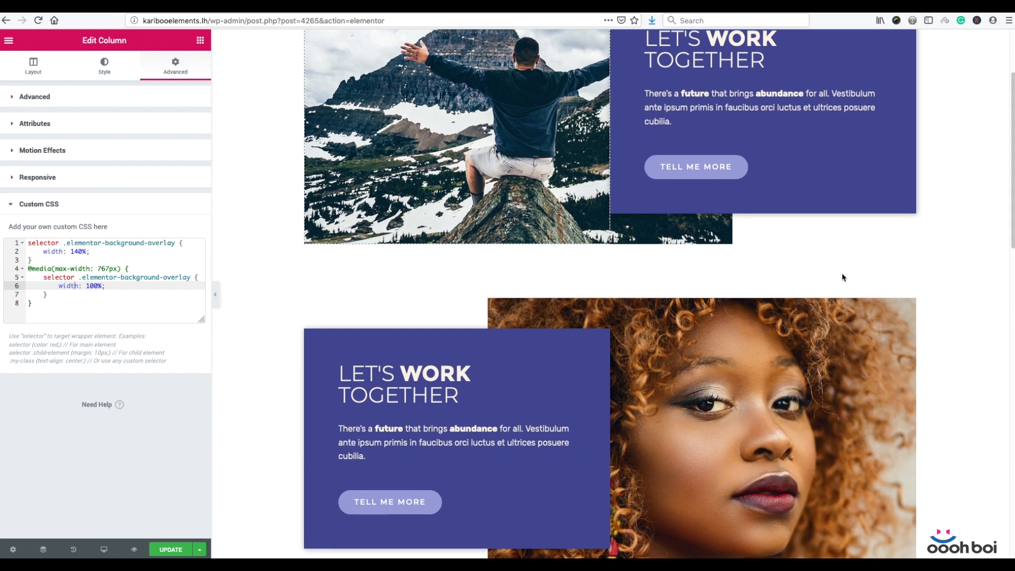
scroll(794, 252, "up", 3)
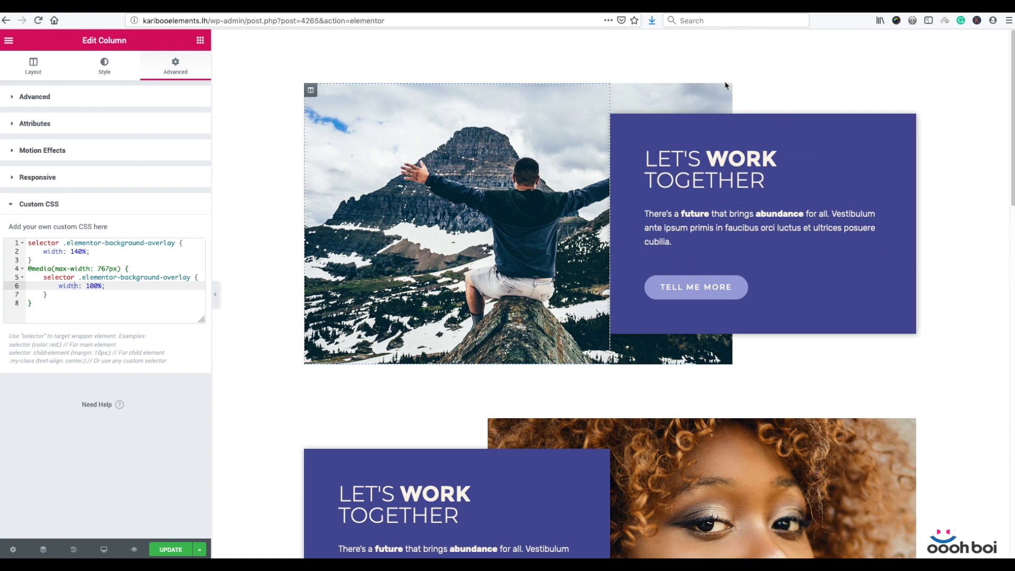
Step: Duplicate the mountain section and move the purple column left of the photo in the top copy
right_click(611, 80)
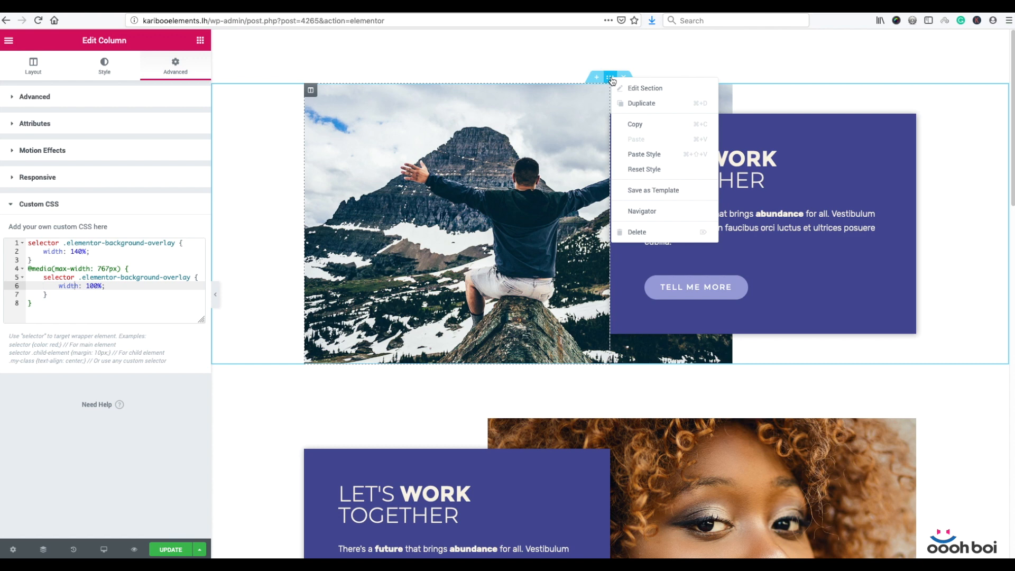
left_click(650, 103)
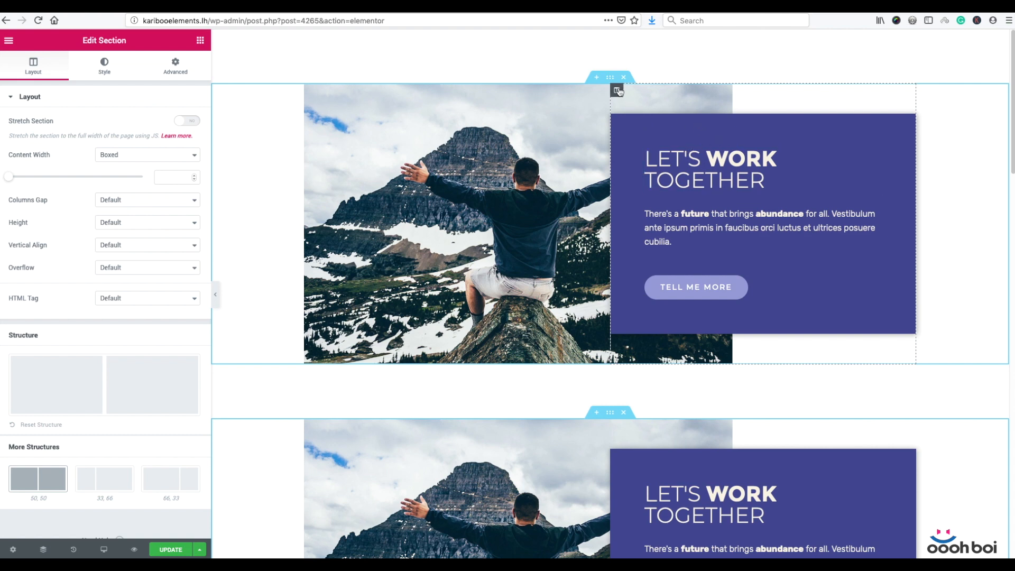
mouse_move(617, 89)
left_mouse_down()
mouse_move(487, 107)
mouse_move(466, 126)
left_mouse_up()
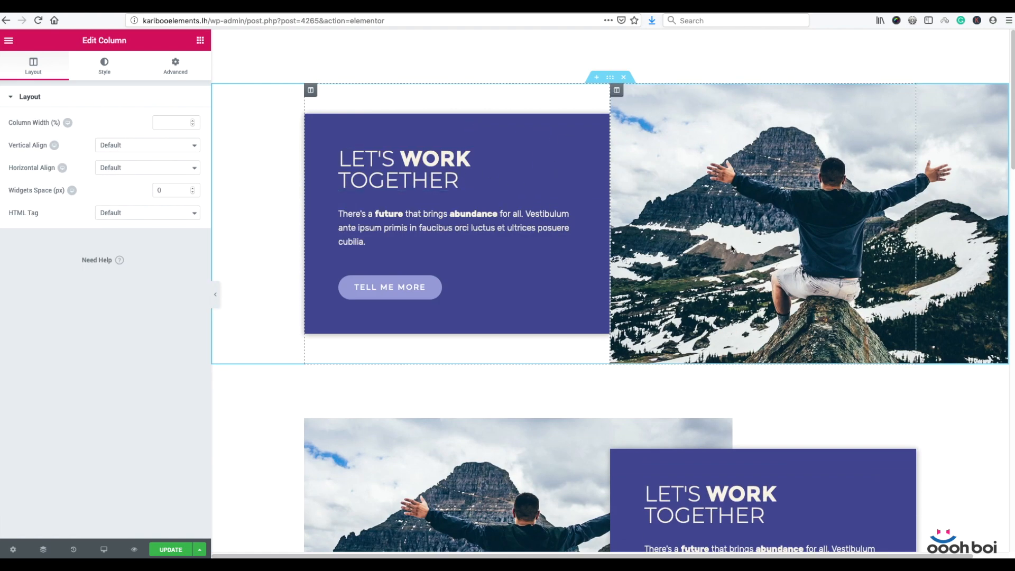
left_click(618, 91)
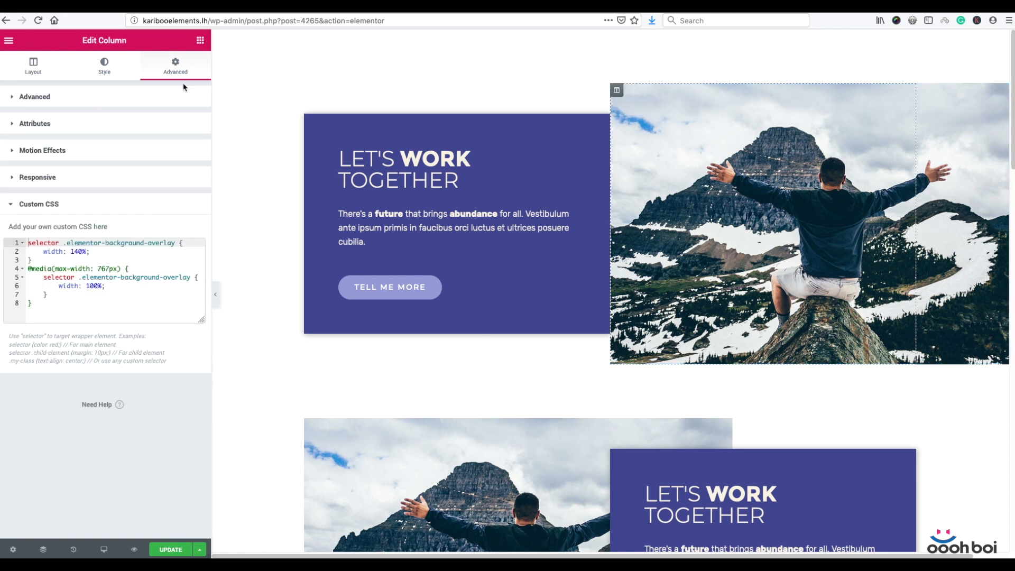
Step: Replace the image column's Background Overlay photo with the hand-holding-phone image
left_click(108, 71)
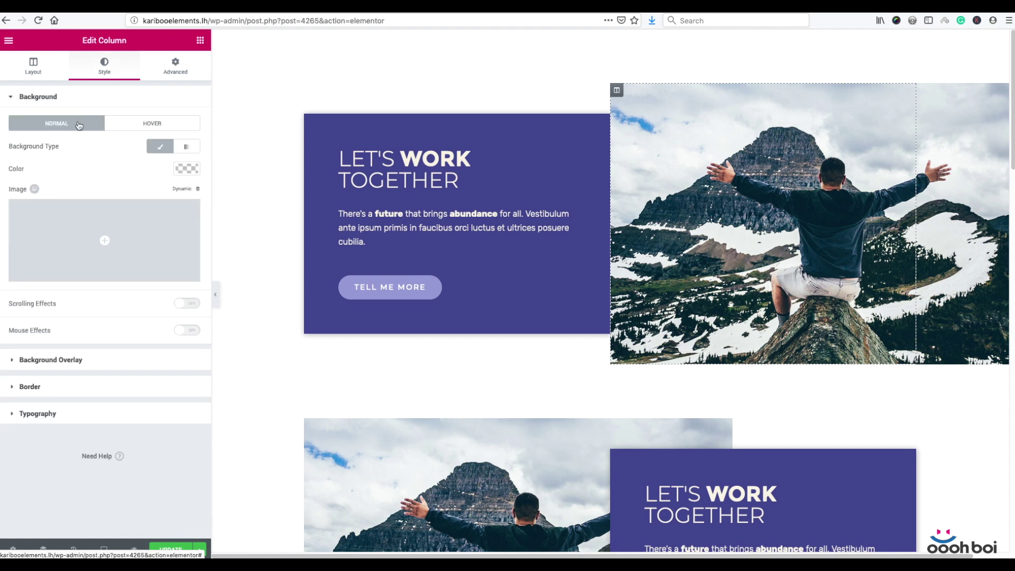
left_click(82, 360)
left_click(119, 262)
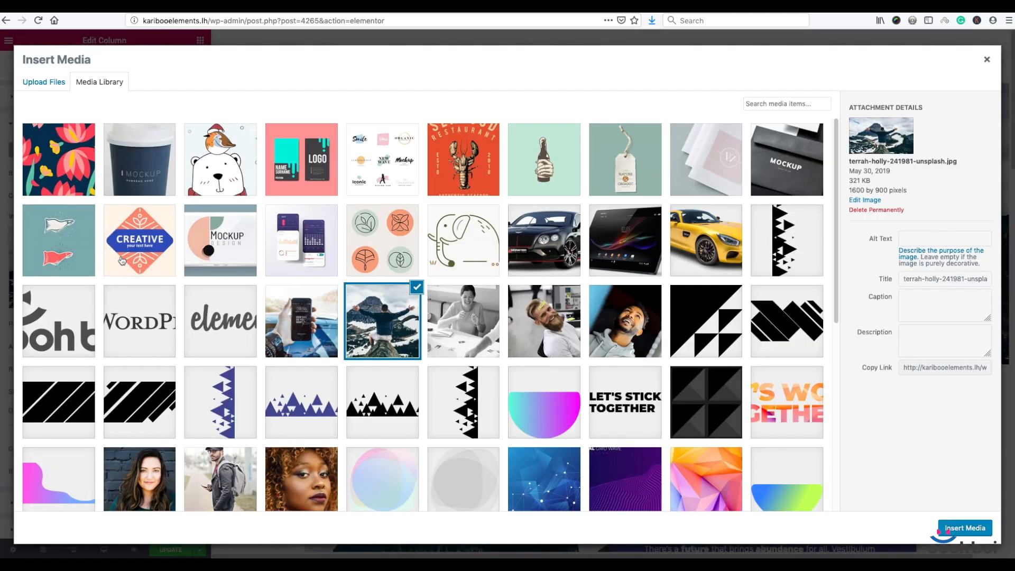
left_click(287, 336)
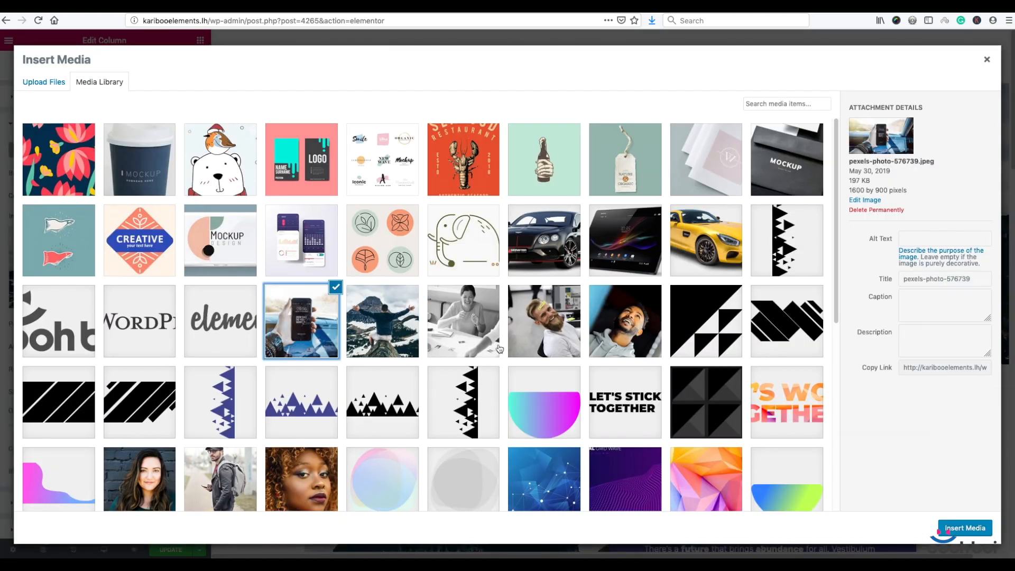
left_click(969, 528)
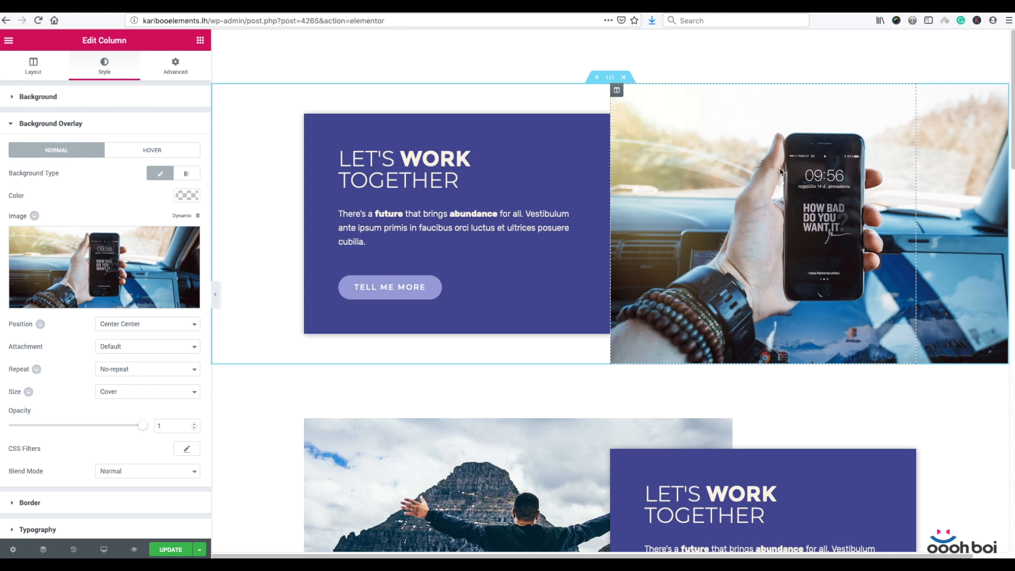
Step: Add 'left: -40%;' after the width rule in the phone column's custom CSS
left_click(616, 90)
left_click(180, 69)
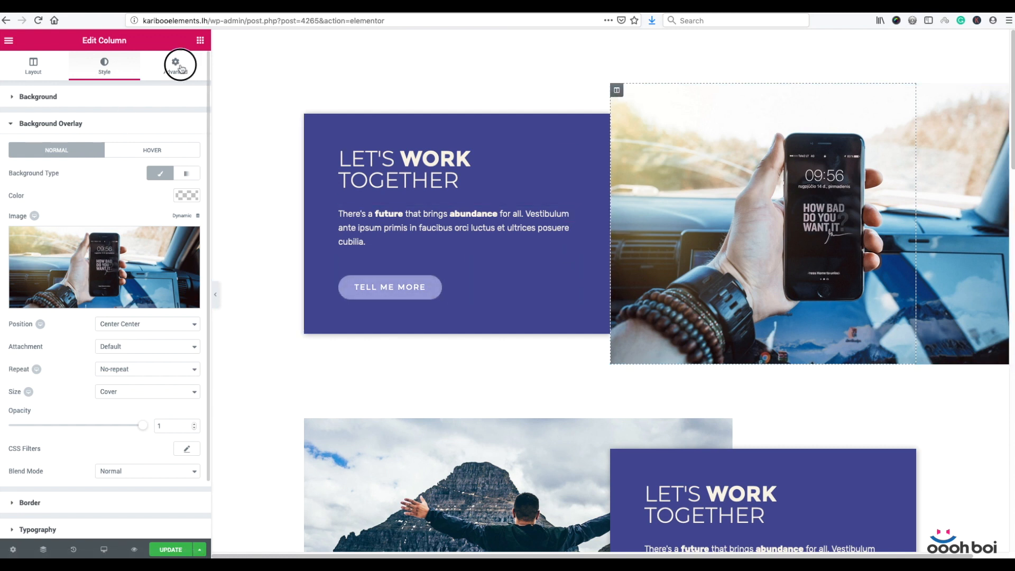
left_click(65, 391)
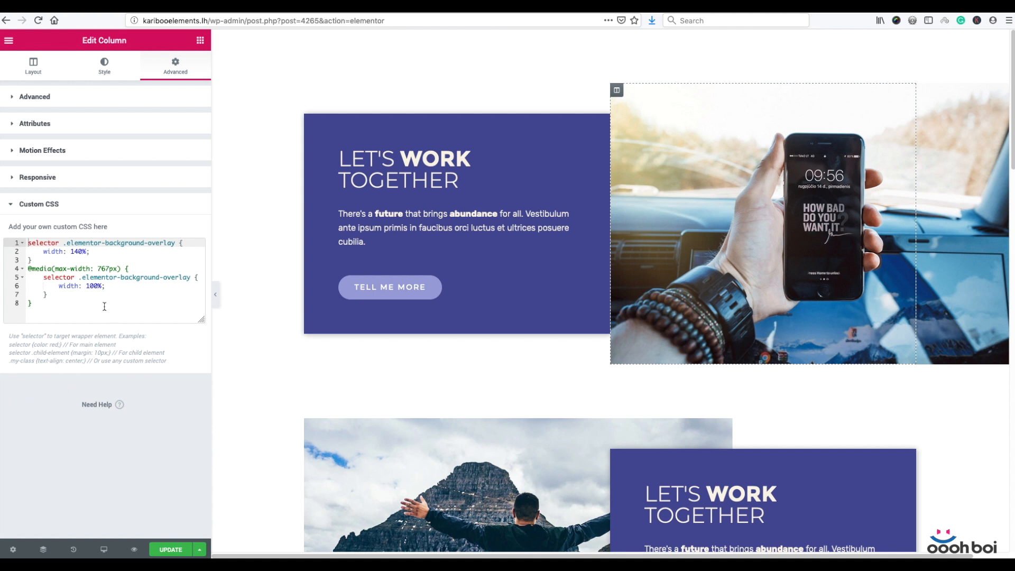
left_click(101, 251)
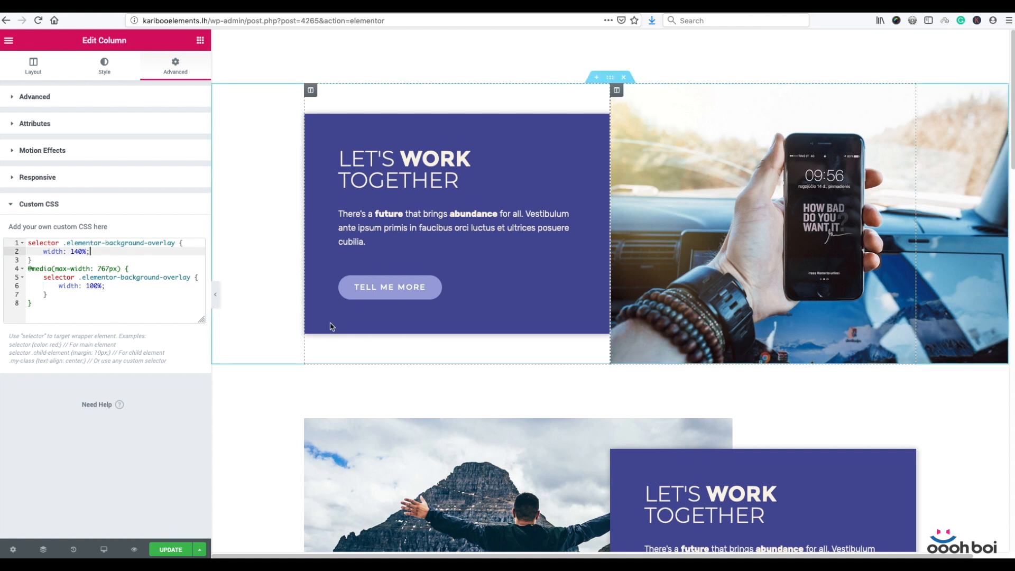
key("Return")
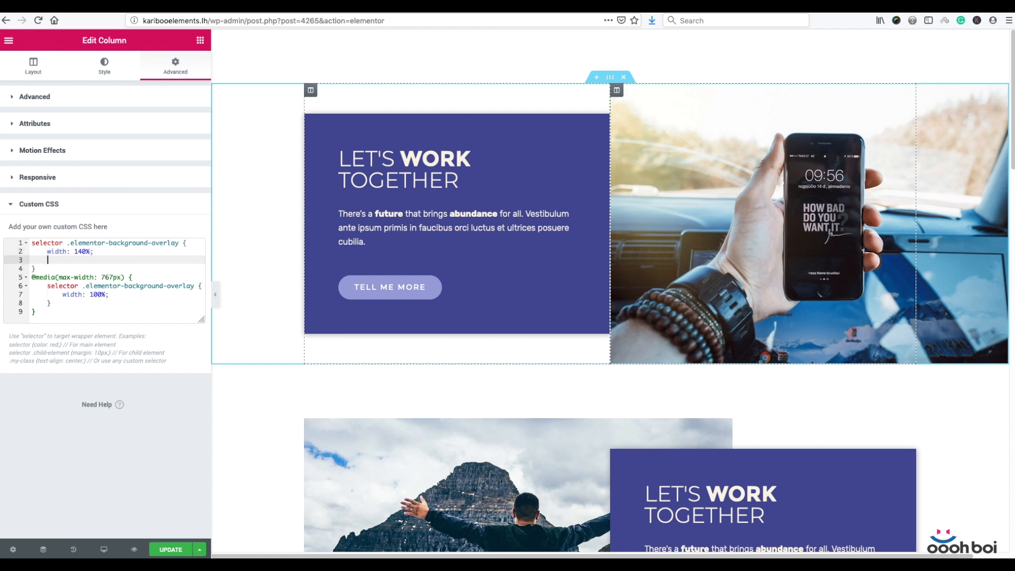
type("left")
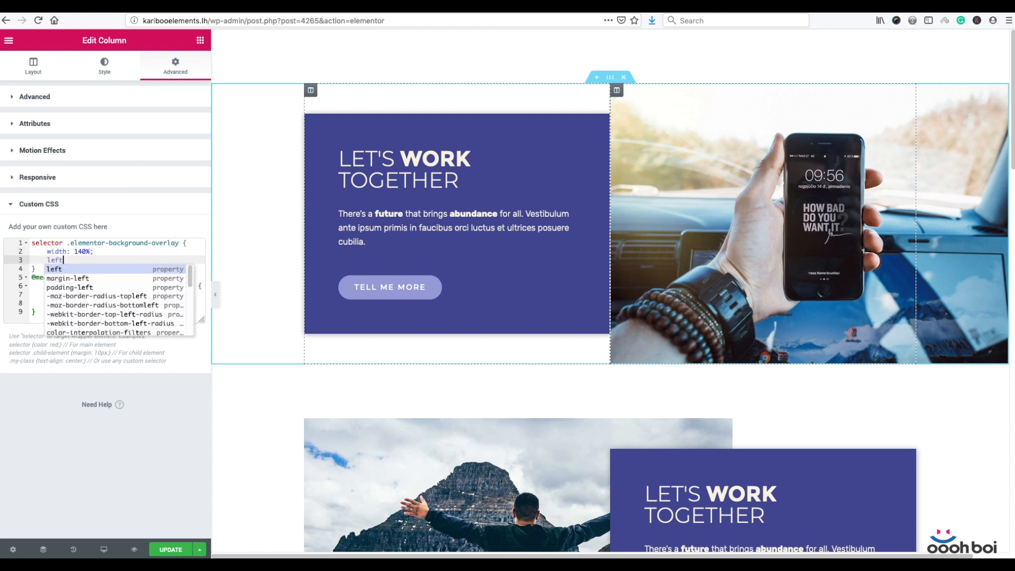
type(": ")
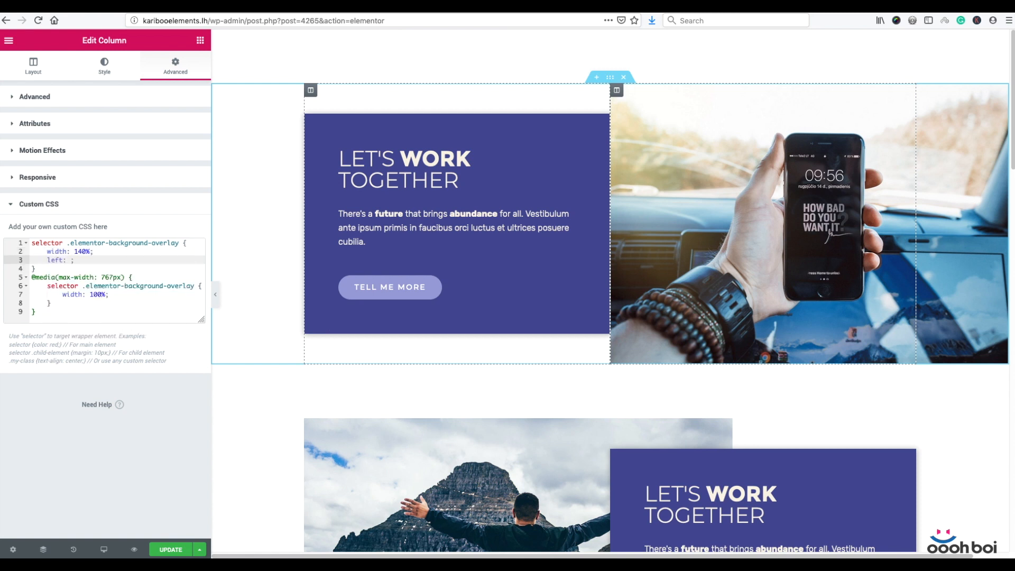
type("-40%")
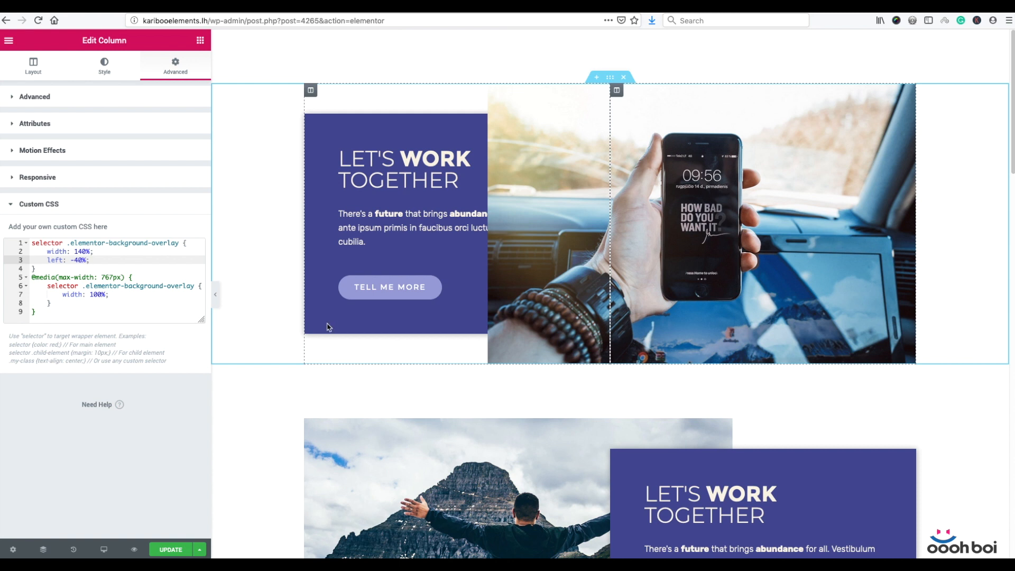
type(";")
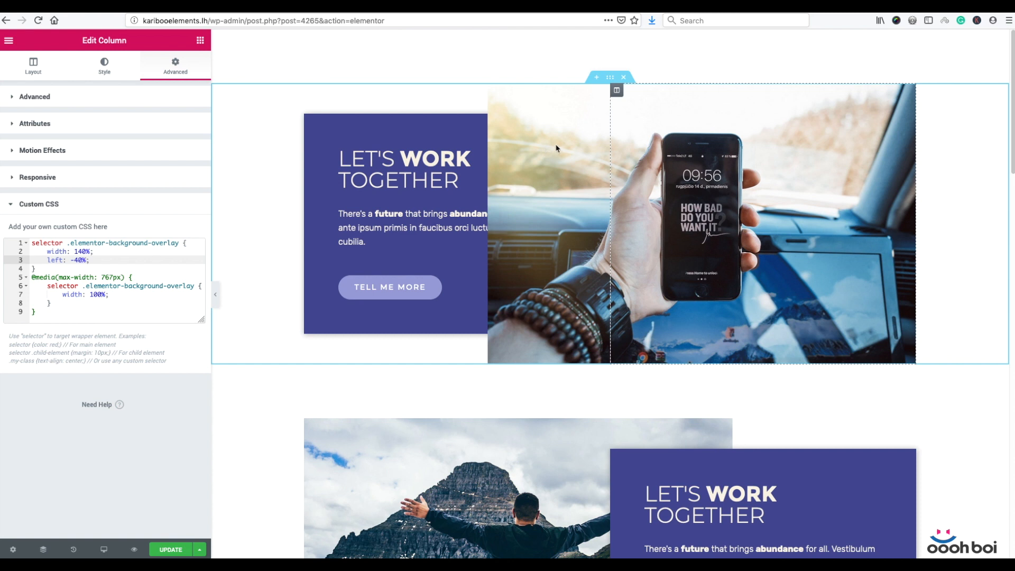
Step: Give the purple text column a Z-Index of 2 so it layers above the phone image
left_click(311, 89)
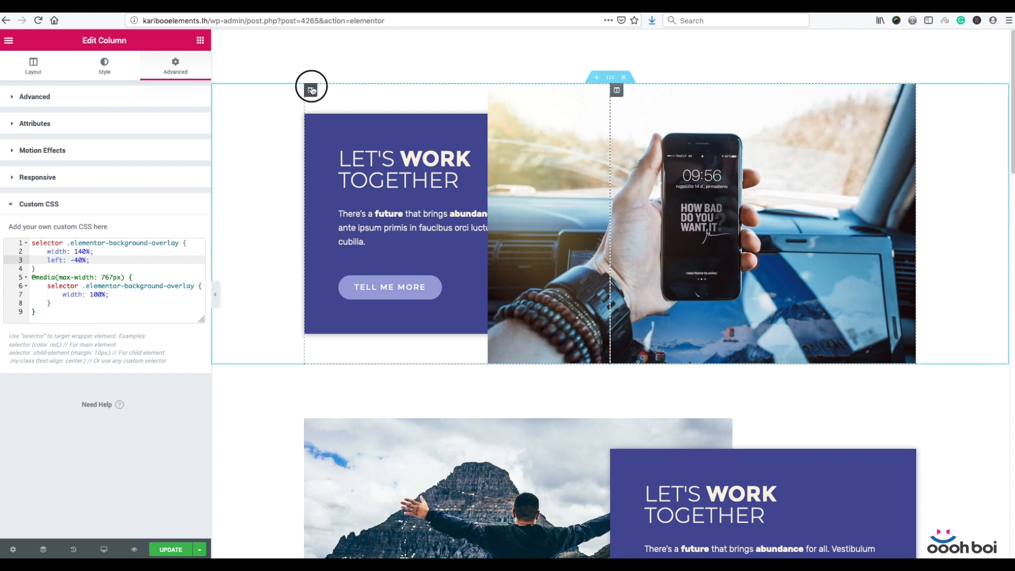
left_click(176, 64)
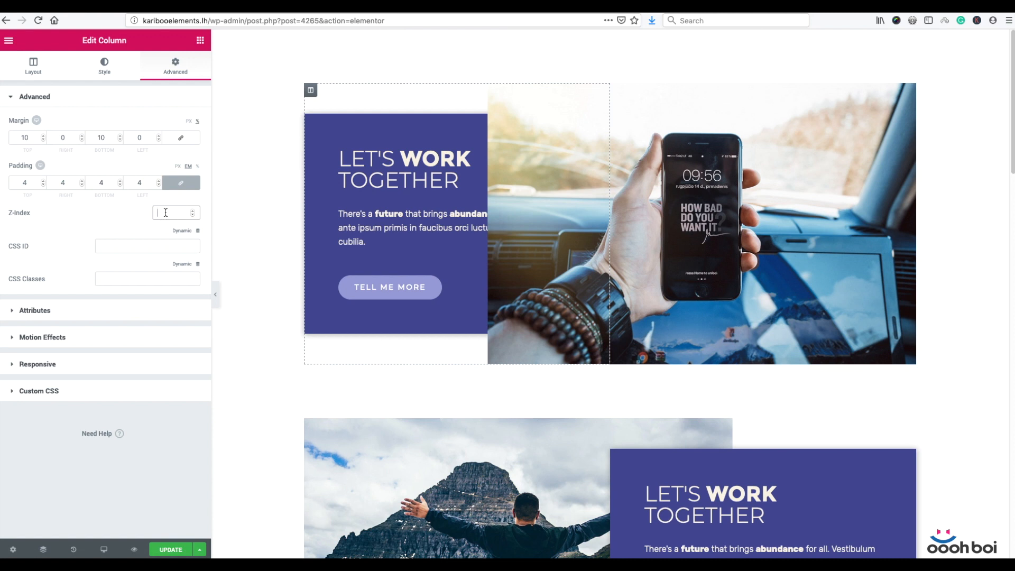
type("2")
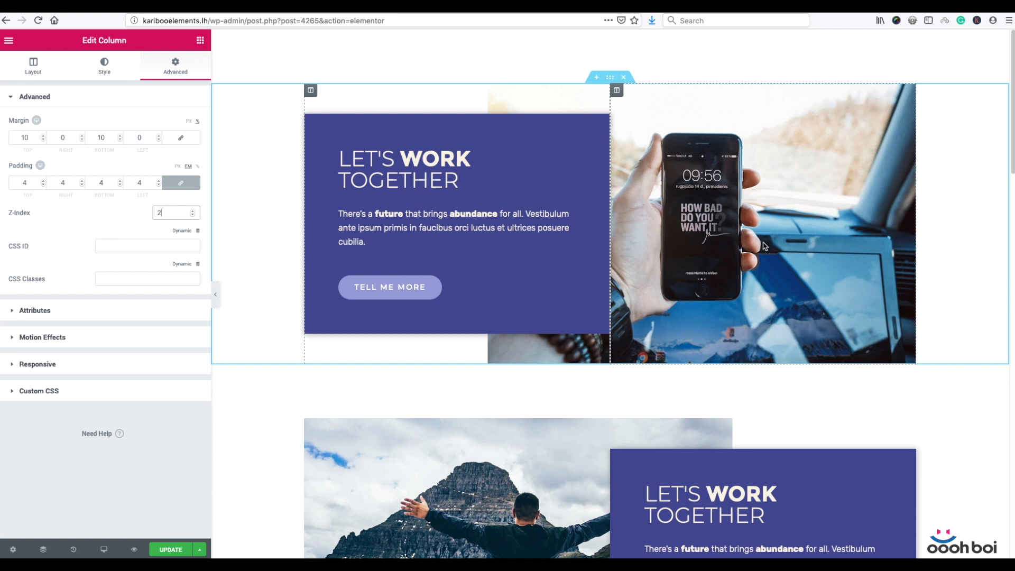
left_click(98, 475)
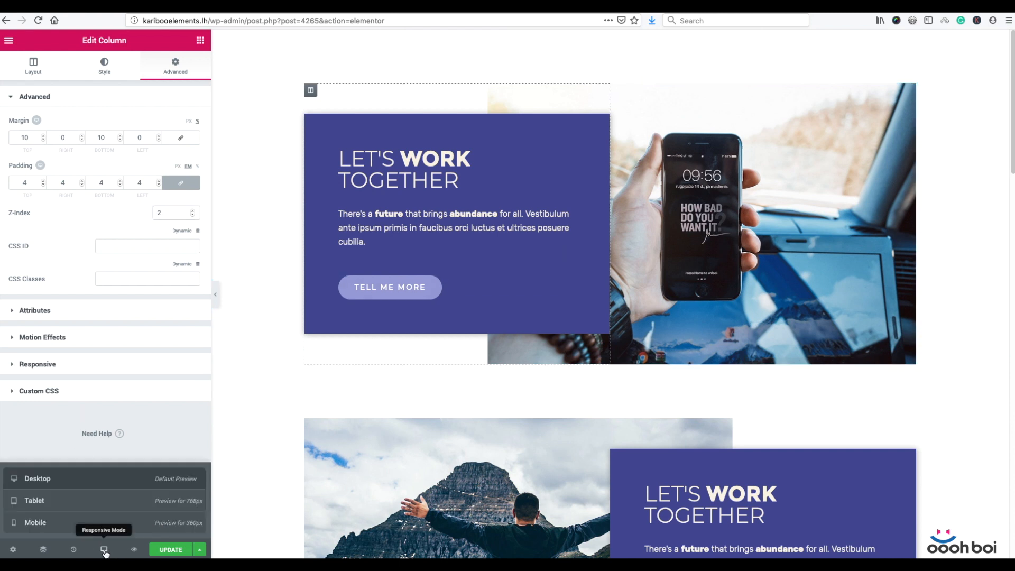
Step: Preview the page at tablet then mobile width and inspect the phone image column
left_click(101, 501)
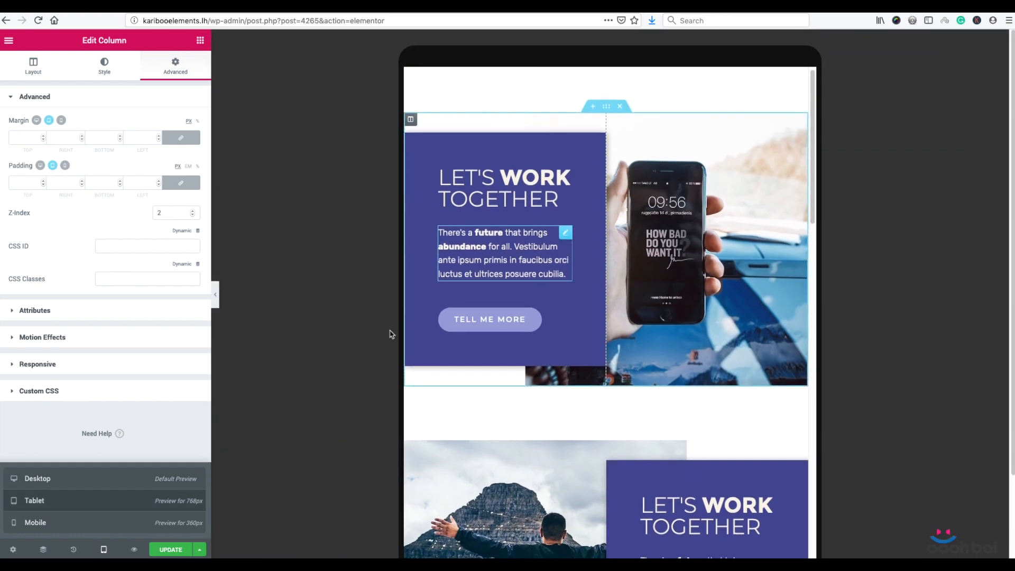
left_click(71, 517)
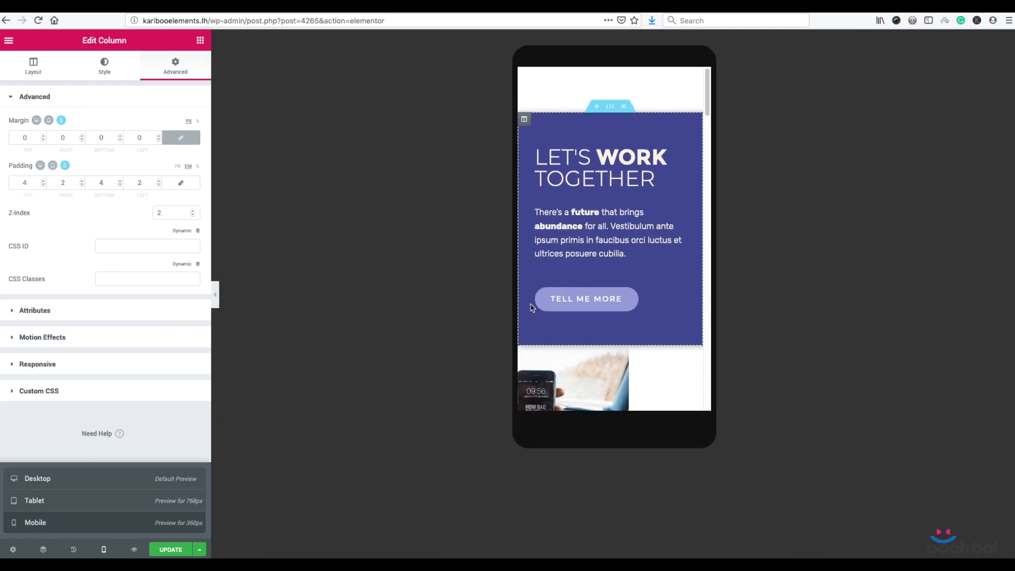
scroll(531, 308, "down", 3)
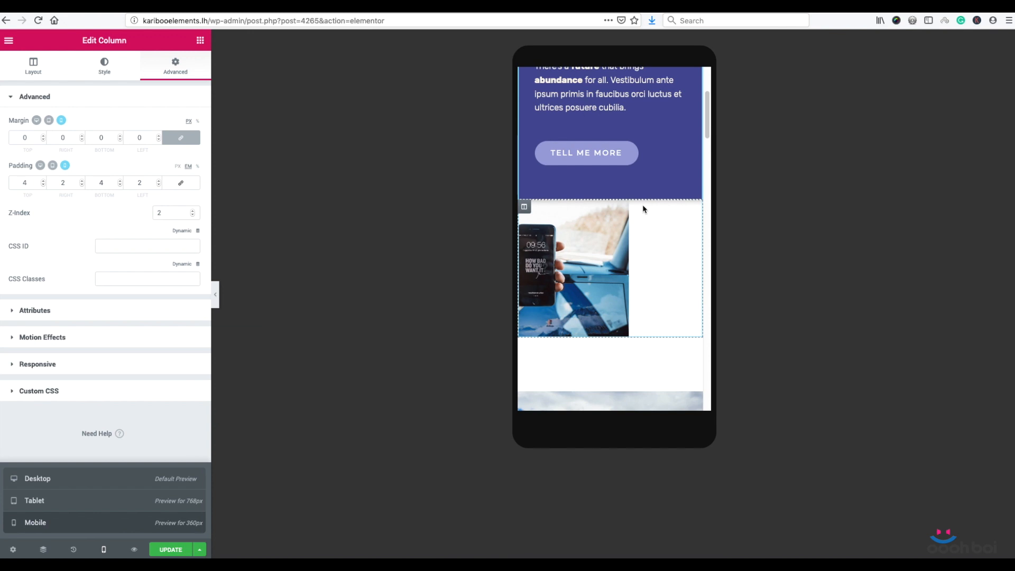
scroll(643, 209, "up", 2)
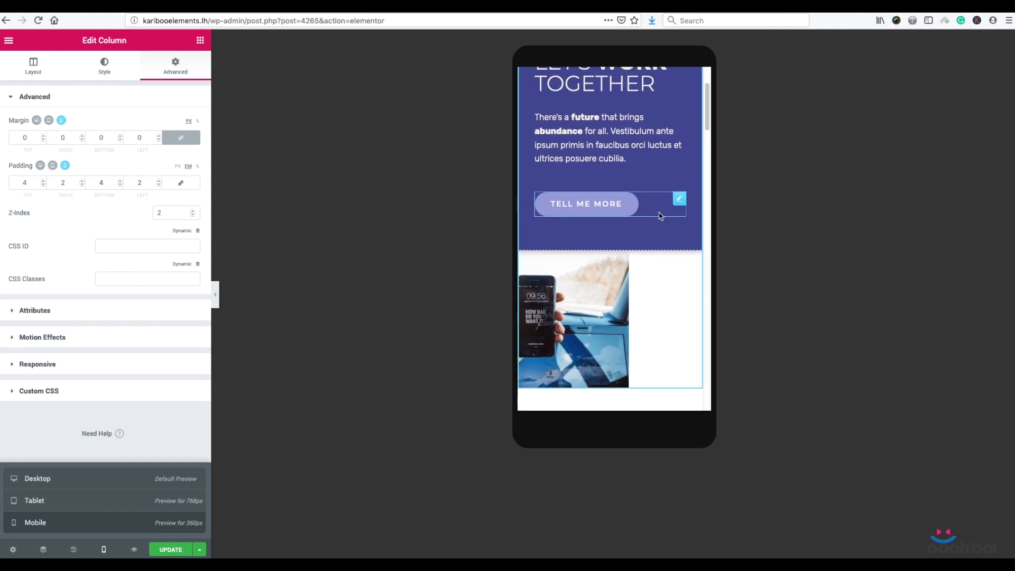
scroll(658, 216, "down", 1)
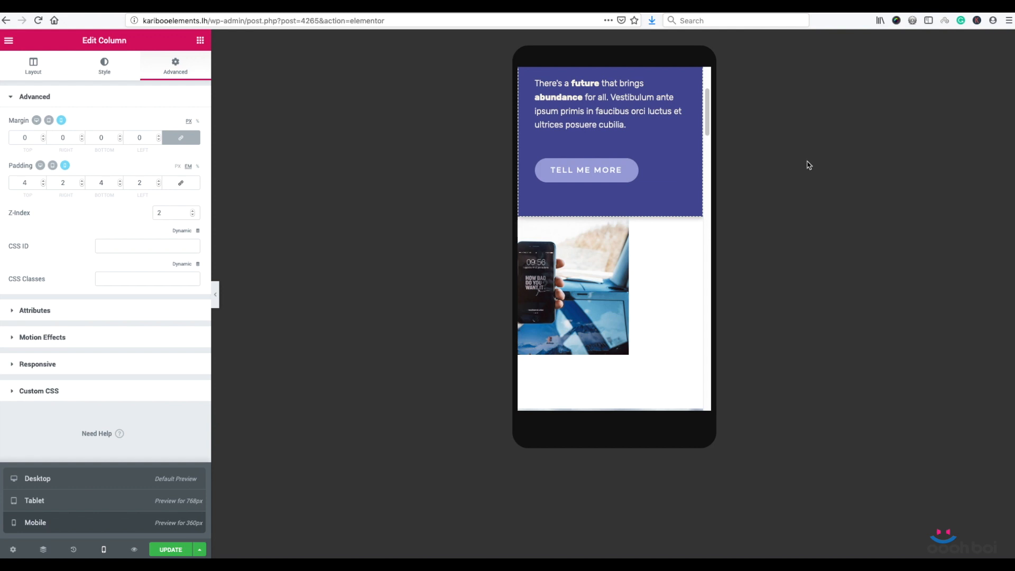
scroll(625, 196, "up", 3)
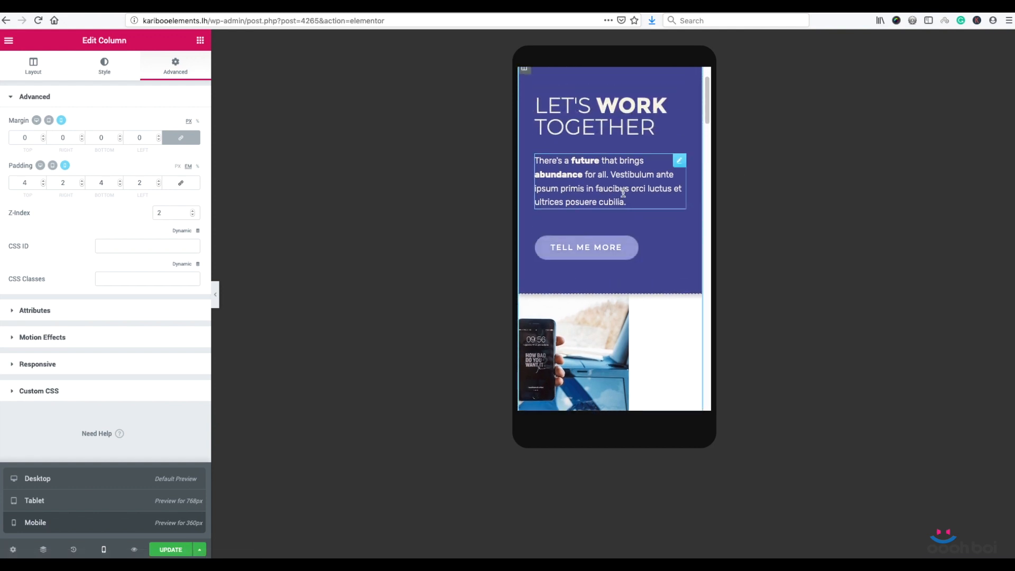
scroll(623, 192, "down", 2)
scroll(627, 198, "down", 3)
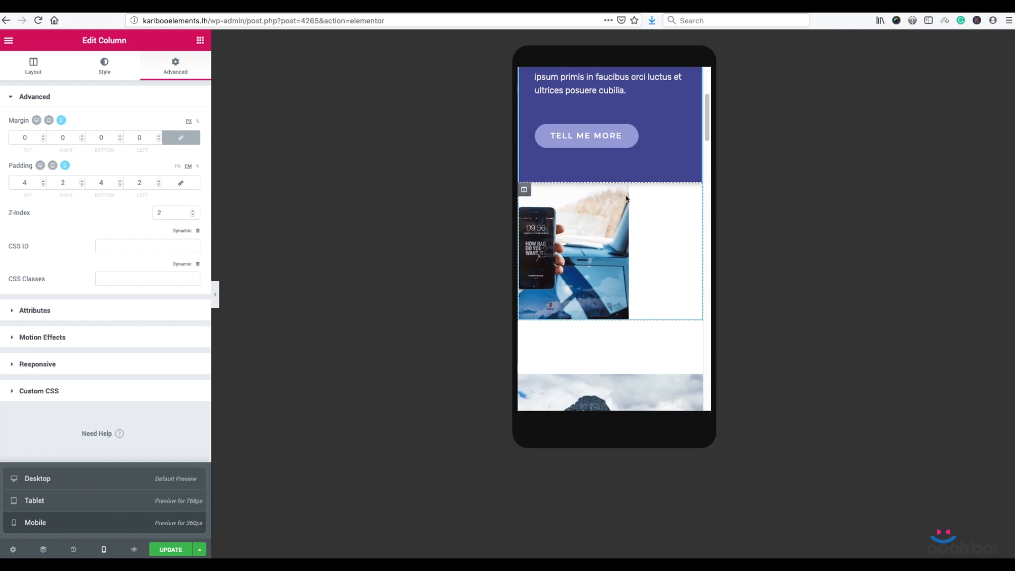
scroll(626, 199, "down", 2)
scroll(627, 199, "down", 3)
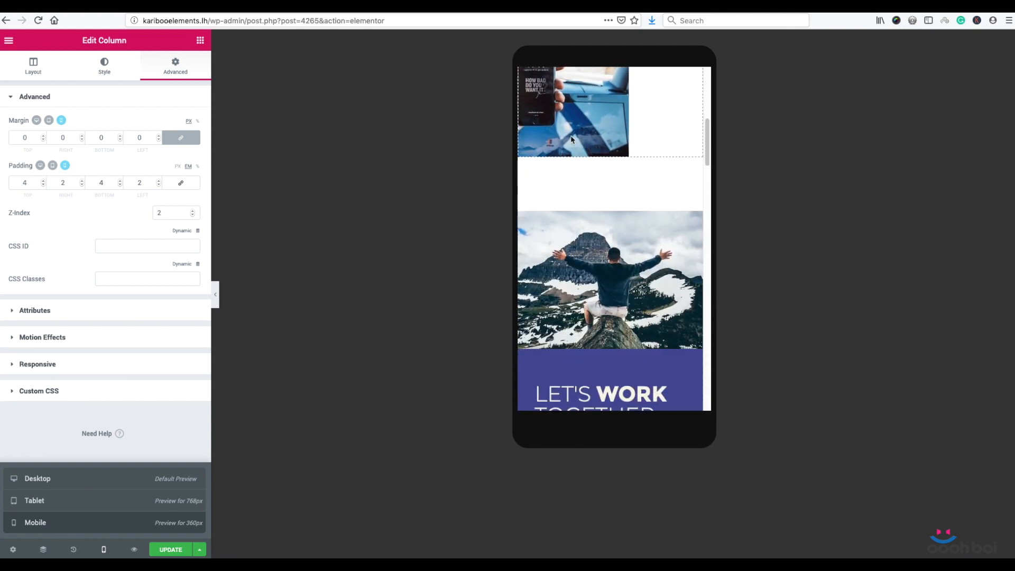
scroll(571, 138, "up", 5)
left_click(526, 227)
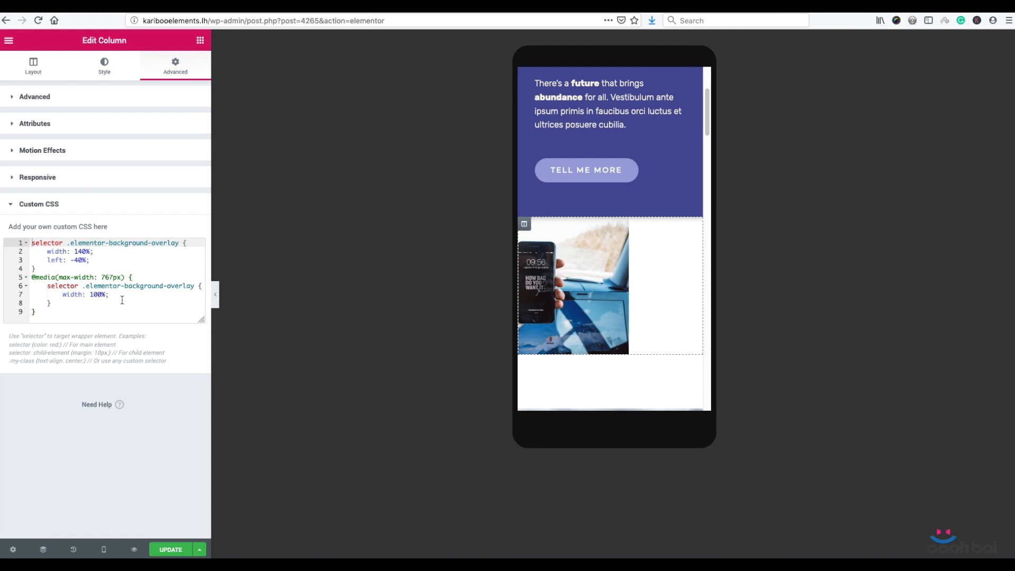
Step: Add 'left: 0;' after width: 100% inside the max-width 767px media query
left_click(110, 294)
key("Return")
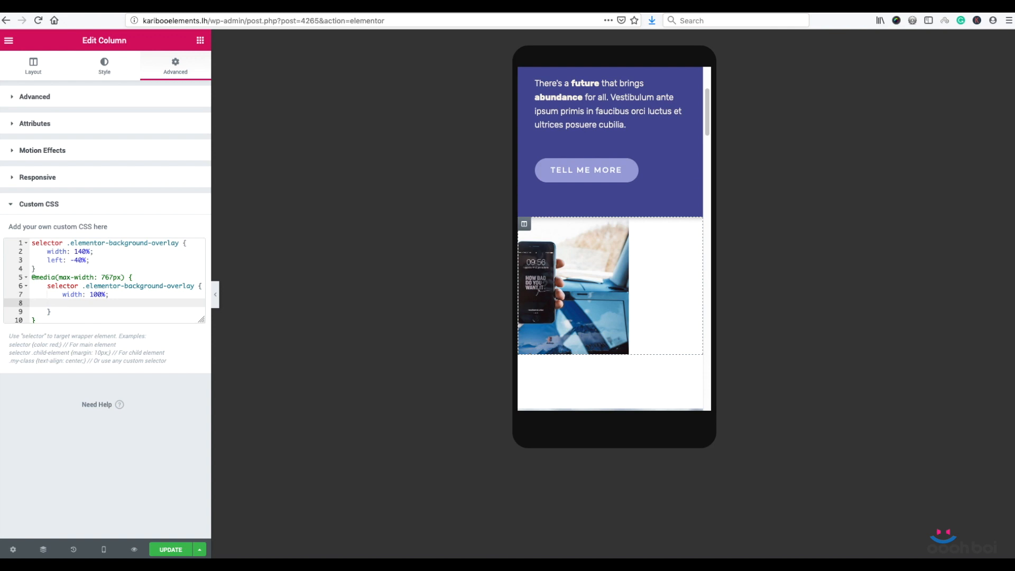
type("left: 0")
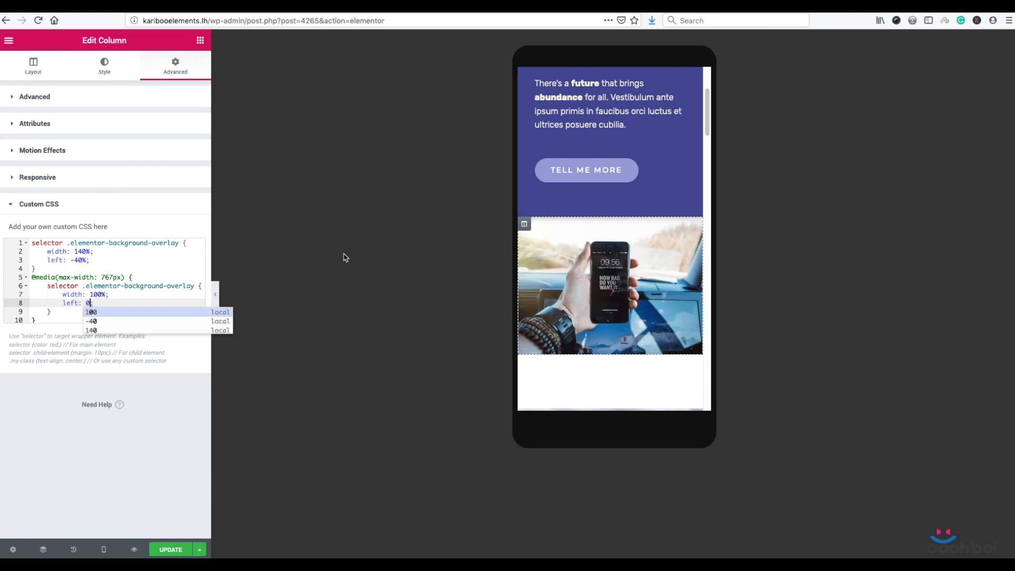
scroll(567, 240, "up", 2)
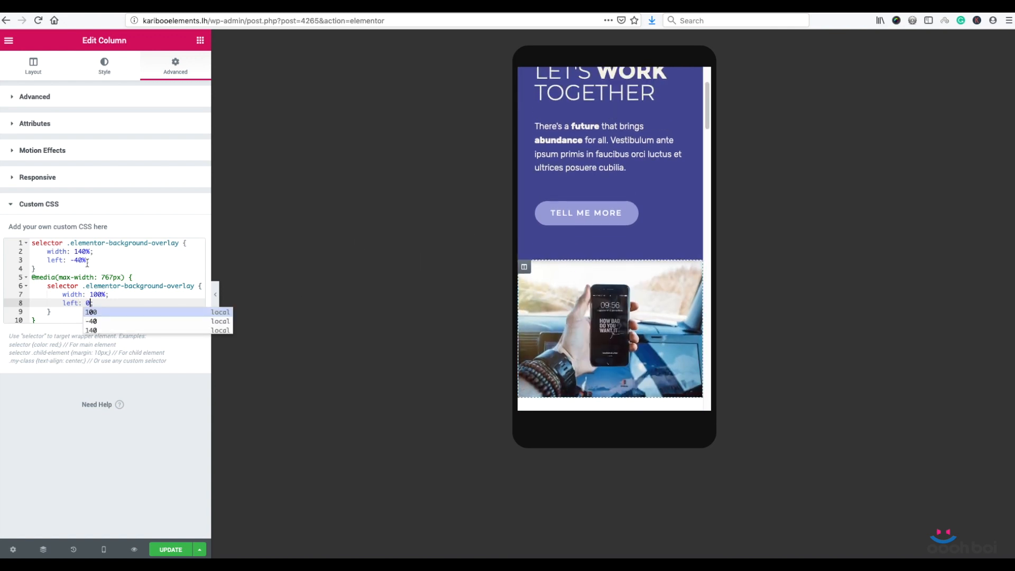
left_click(71, 294)
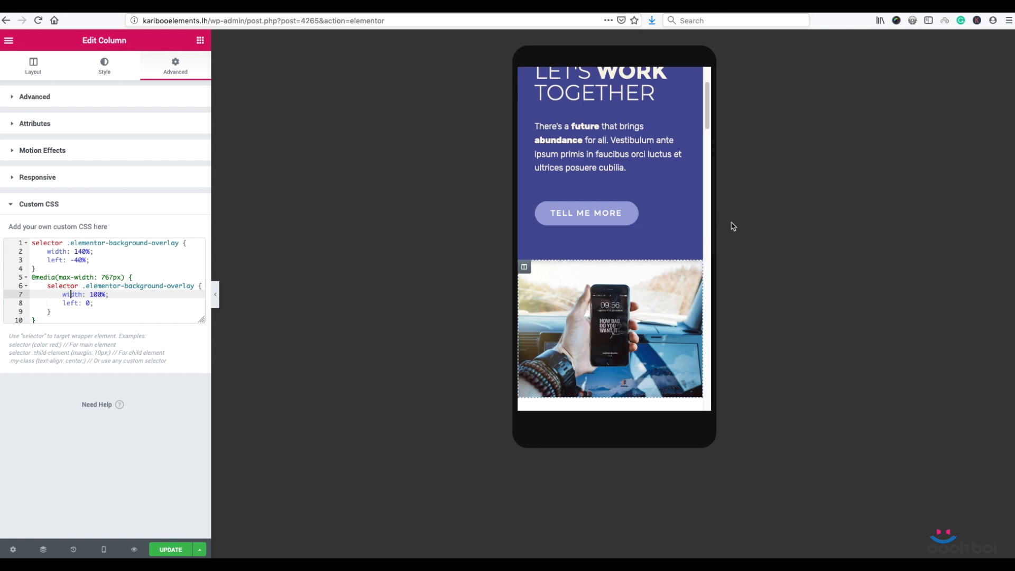
scroll(597, 251, "up", 2)
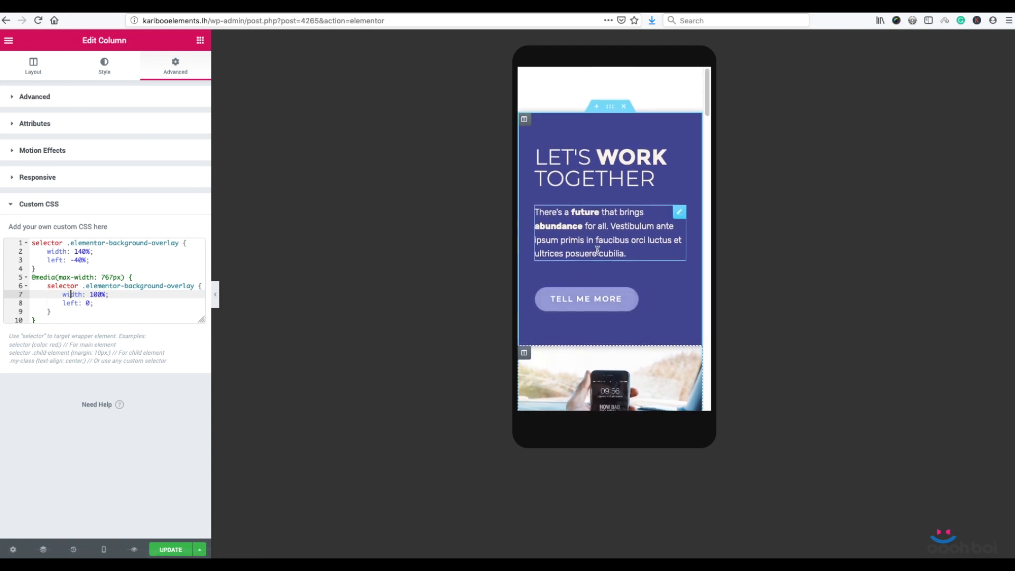
Step: Enable Reverse Columns (Mobile) on the top section so the phone image stacks above the text
left_click(610, 106)
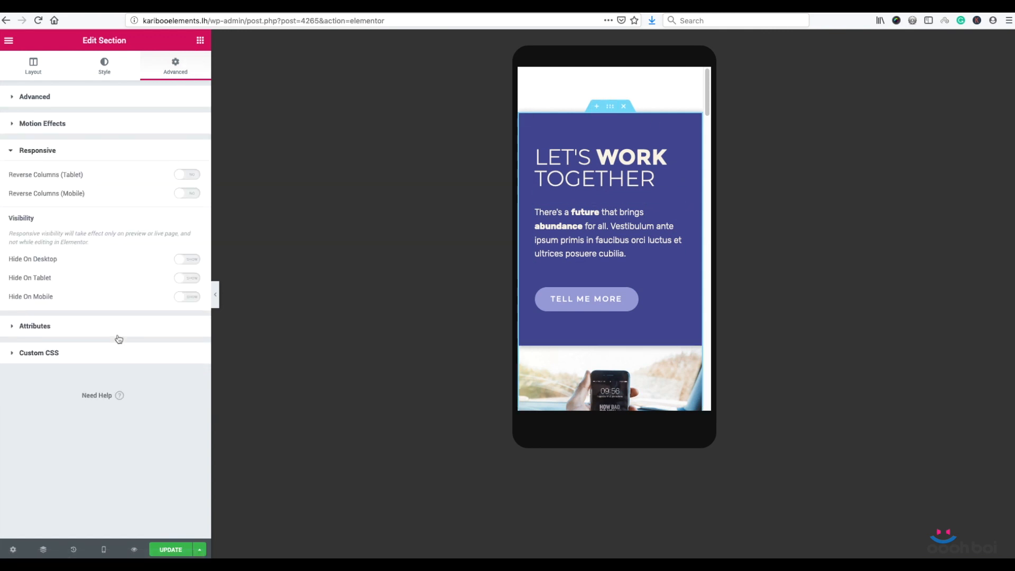
left_click(118, 337)
left_click(188, 194)
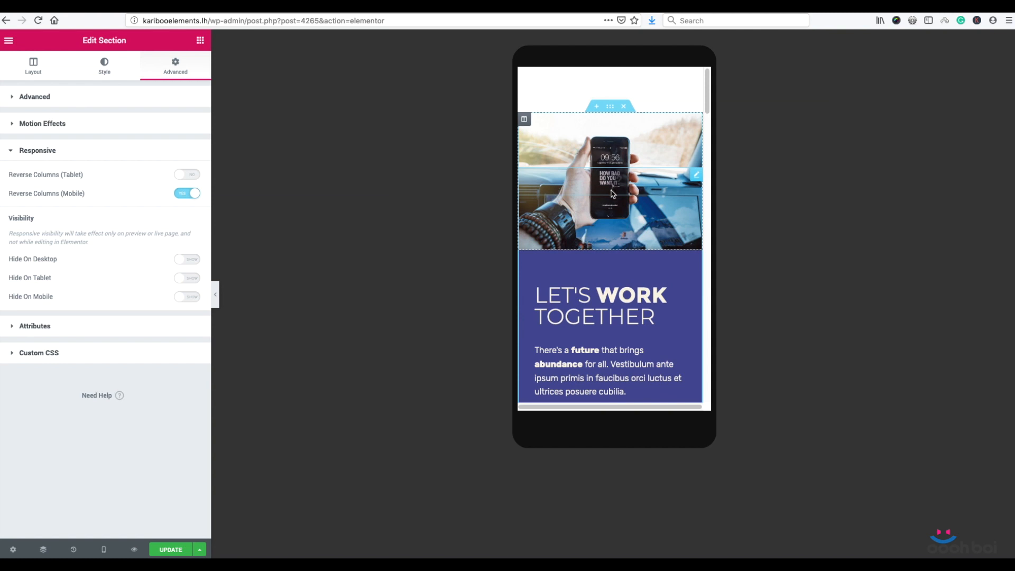
scroll(634, 192, "down", 2)
scroll(652, 193, "down", 4)
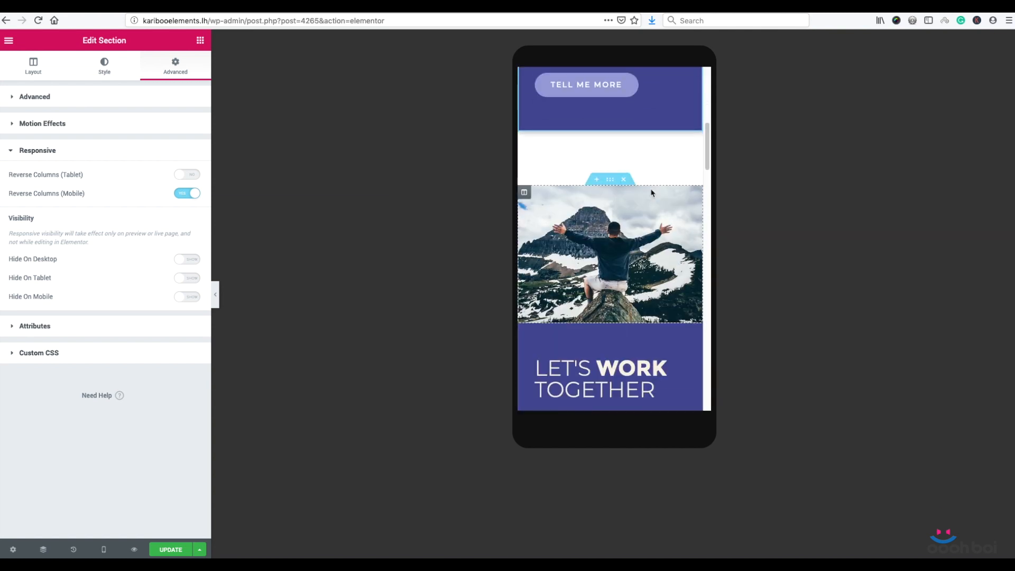
scroll(651, 193, "down", 3)
scroll(652, 192, "up", 5)
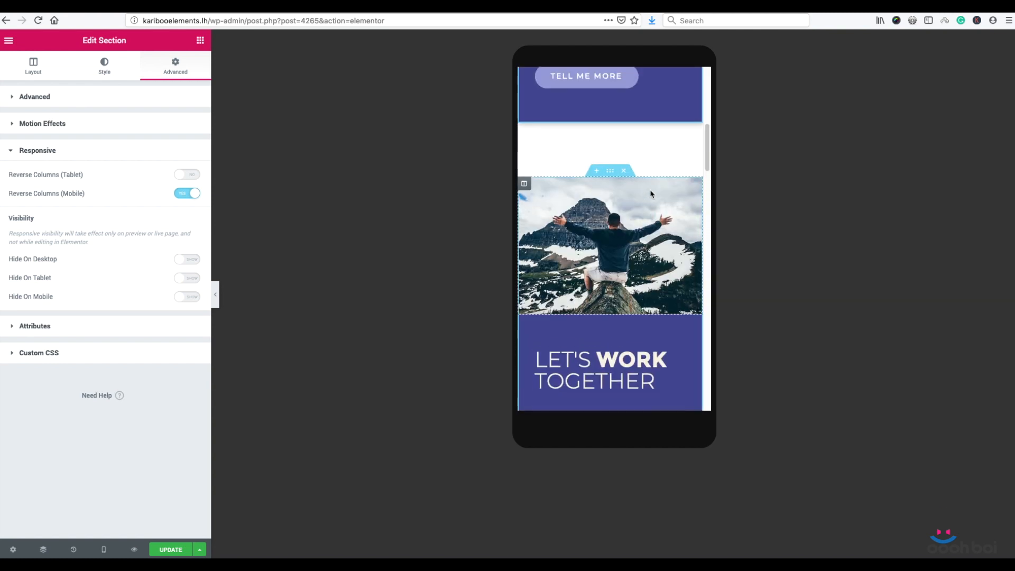
scroll(652, 192, "up", 4)
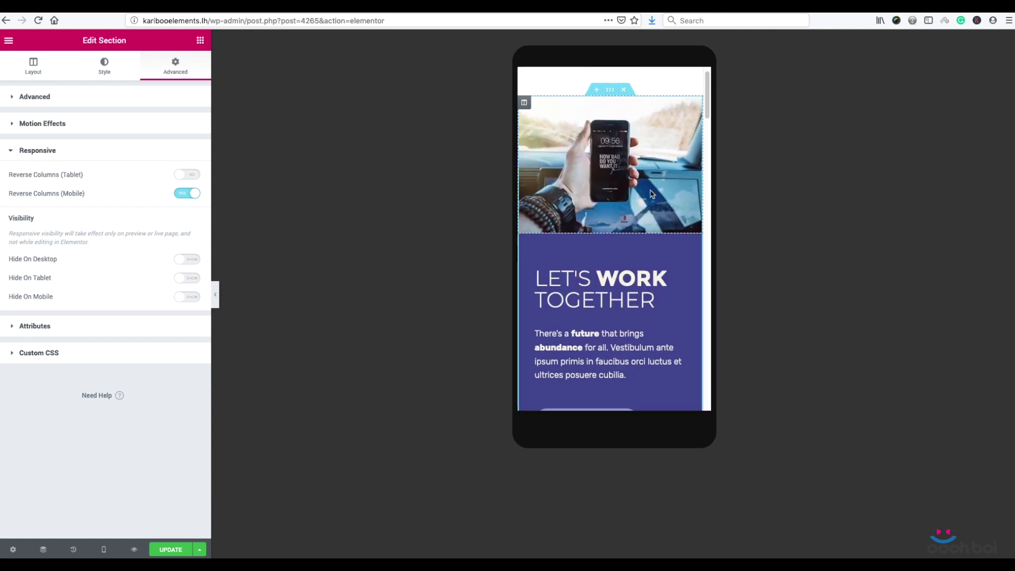
left_click(106, 549)
Step: Return the preview to desktop width with both purple sections overlapping their images
left_click(106, 481)
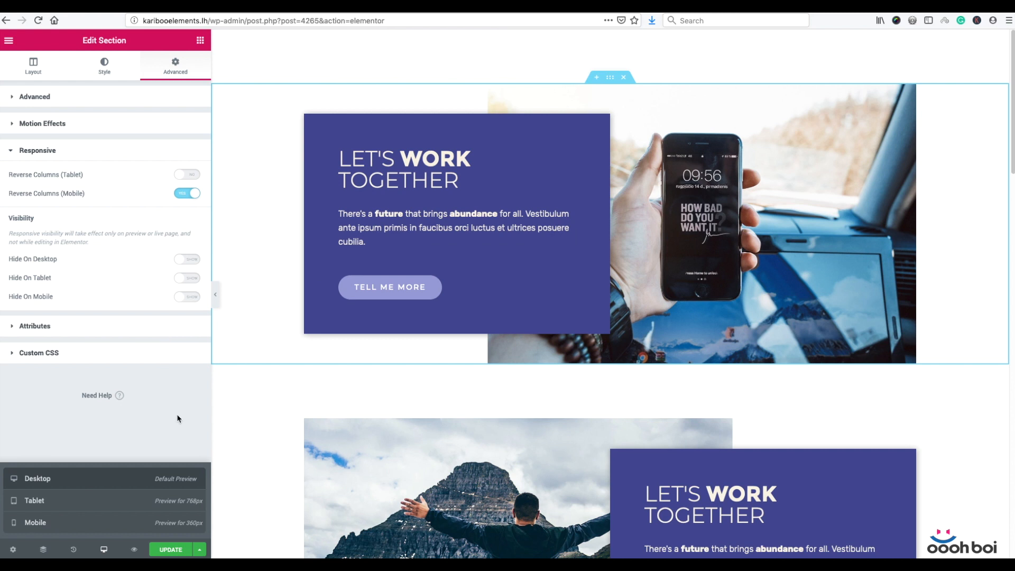
mouse_move(762, 222)
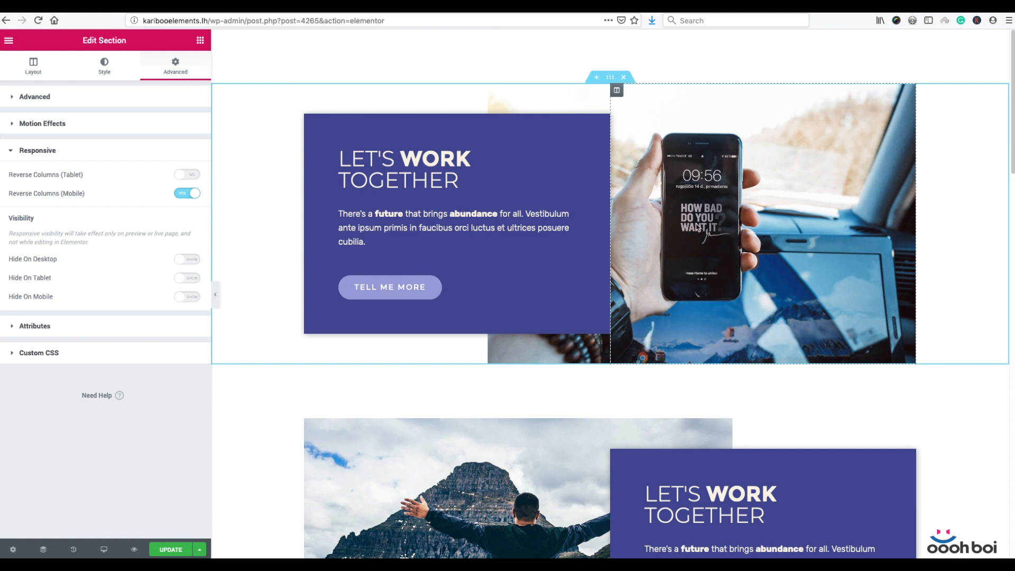
scroll(701, 226, "down", 2)
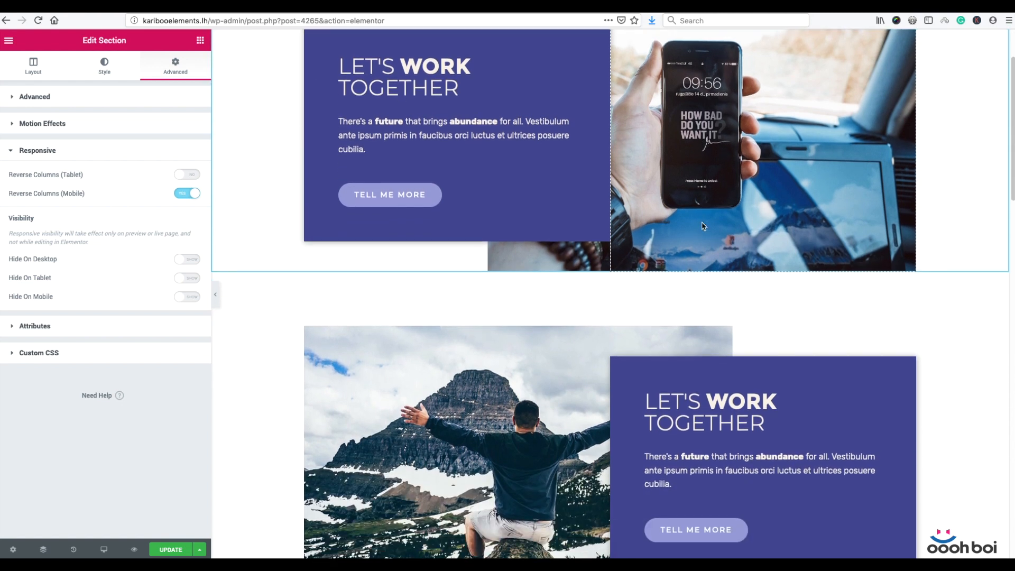
scroll(702, 225, "up", 2)
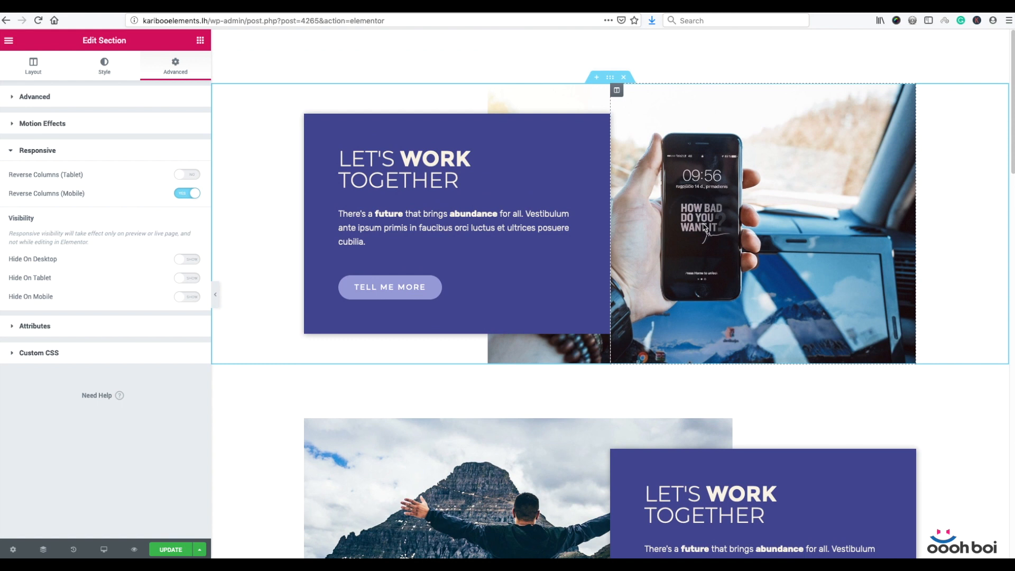